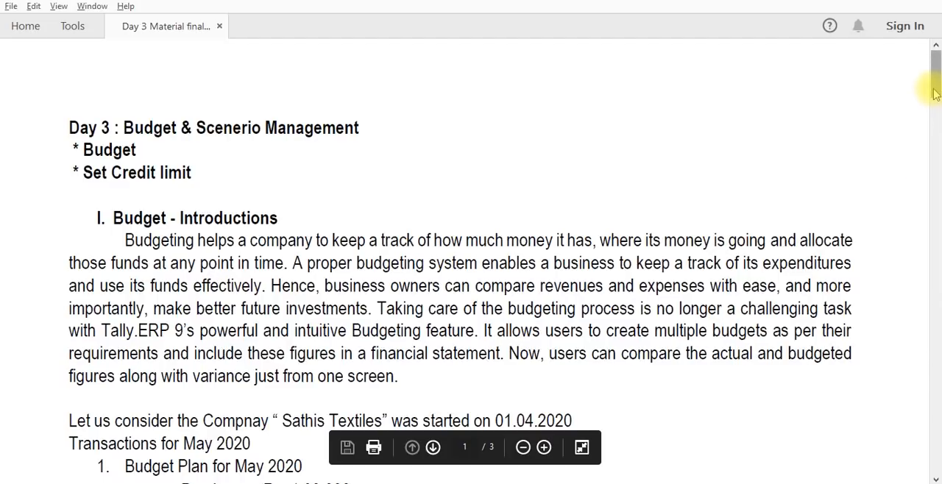
- Read the Day 3 budget exercise in the PDF, from the introduction through the May 2020 transactions to the ledger creation instructions
{"action": "left_click_drag", "start_coordinate": [935, 93], "coordinate": [936, 110]}
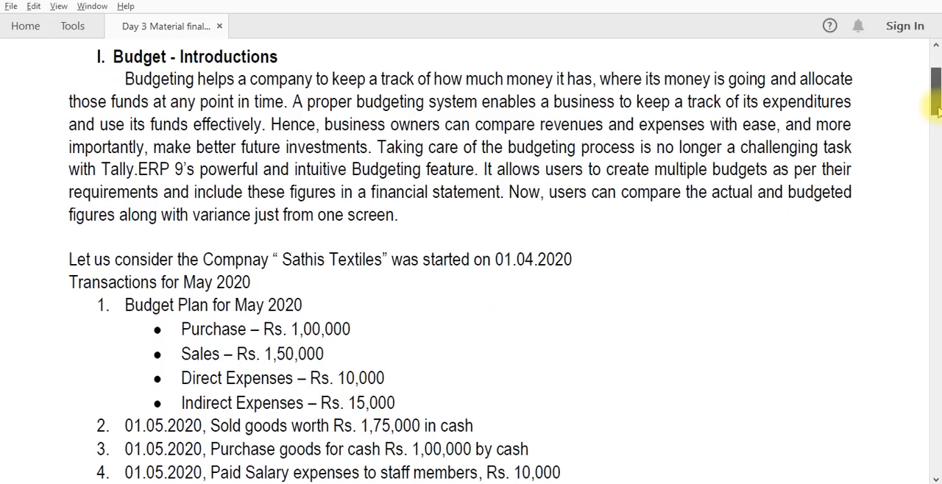
{"action": "left_click_drag", "start_coordinate": [938, 111], "coordinate": [936, 124]}
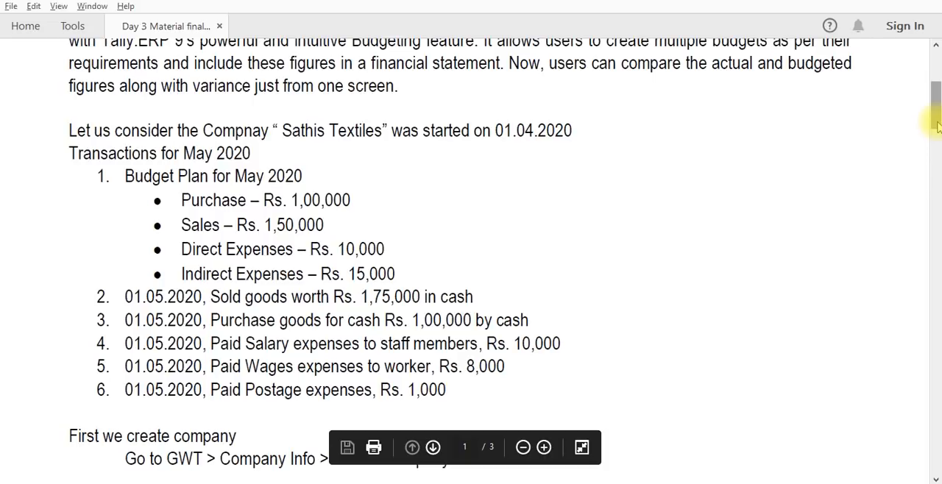
{"action": "left_click_drag", "start_coordinate": [936, 125], "coordinate": [936, 147]}
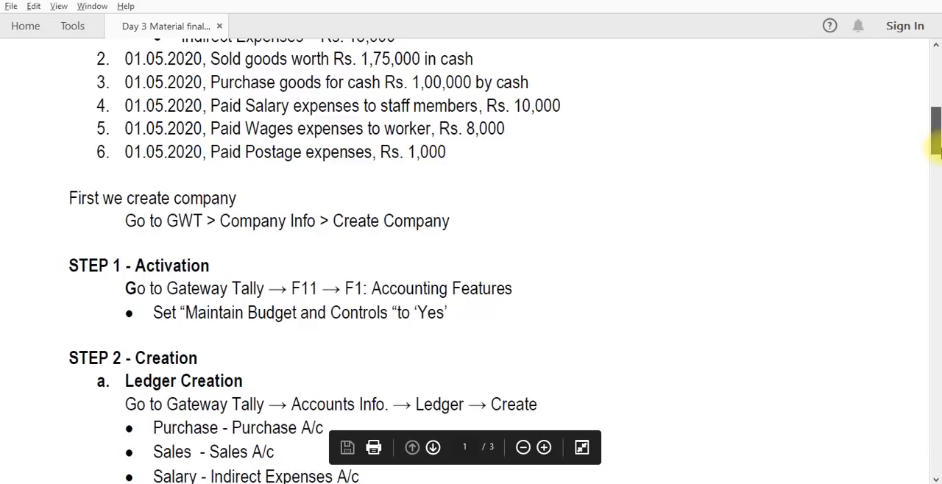
{"action": "left_click_drag", "start_coordinate": [937, 149], "coordinate": [937, 159]}
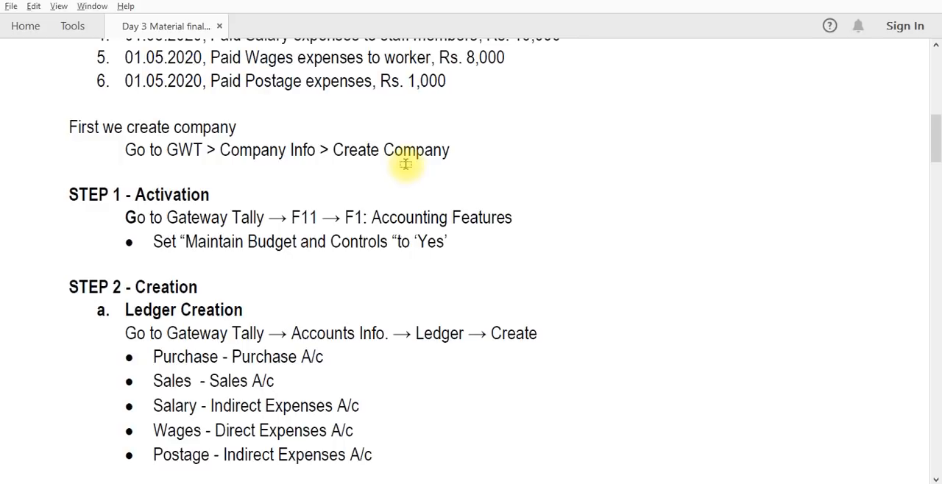
- Switch to Tally.ERP 9, shut the Blazer House company and start creating a company named Sathis Textiles
{"action": "key", "text": "alt+Tab"}
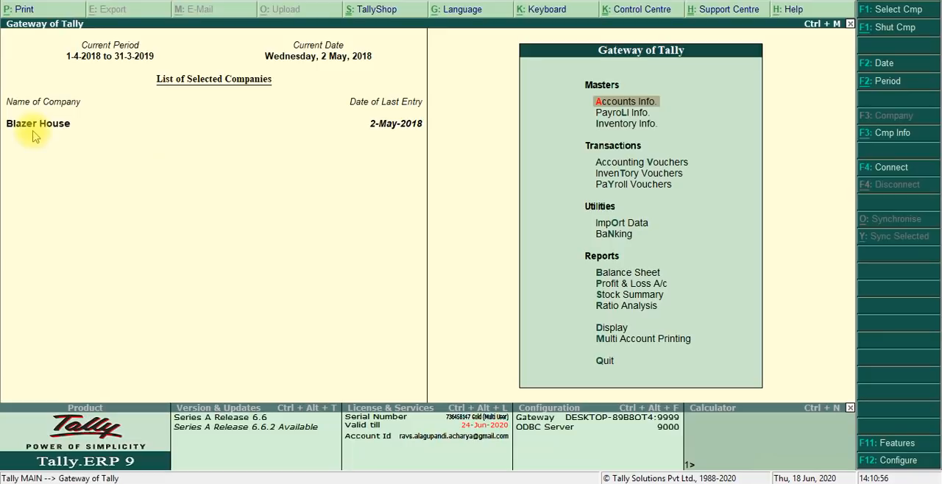
{"action": "key", "text": "alt+F1"}
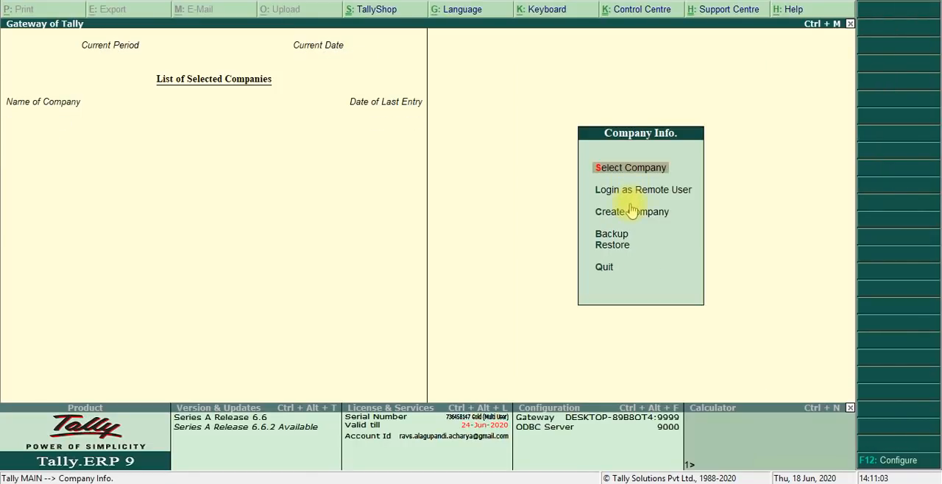
{"action": "left_click", "coordinate": [632, 211]}
{"action": "type", "text": "S"}
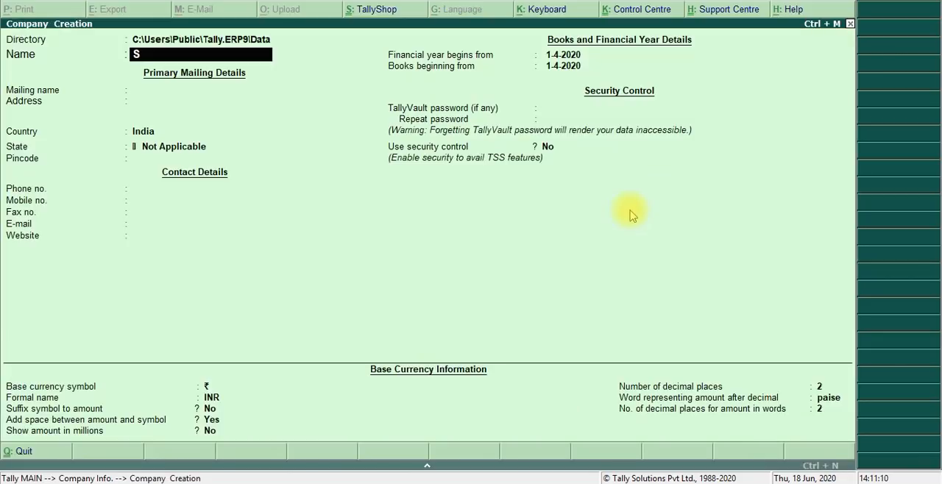
{"action": "type", "text": "a"}
{"action": "type", "text": "this Textiles"}
{"action": "key", "text": "Return"}
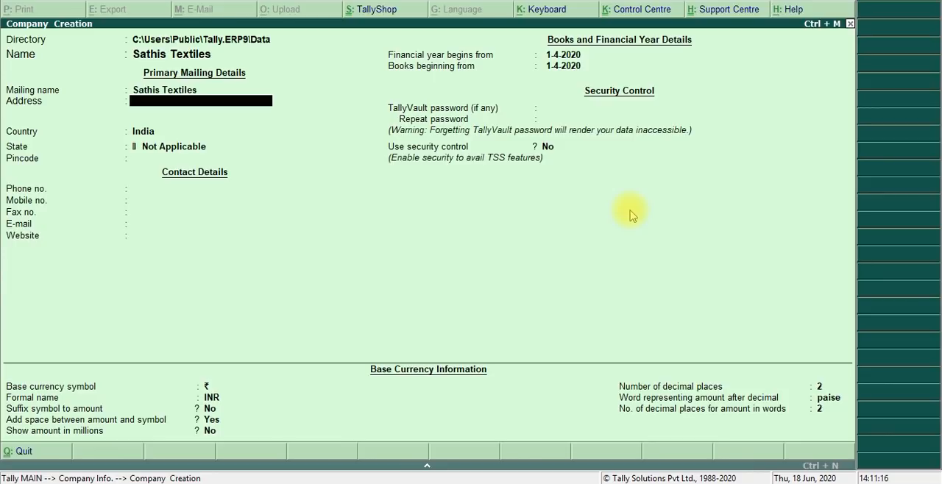
- Leave the new company's address blank, set its state to Tamil Nadu and skip the pincode and contact details
{"action": "key", "text": "Return"}
{"action": "key", "text": "Return"}
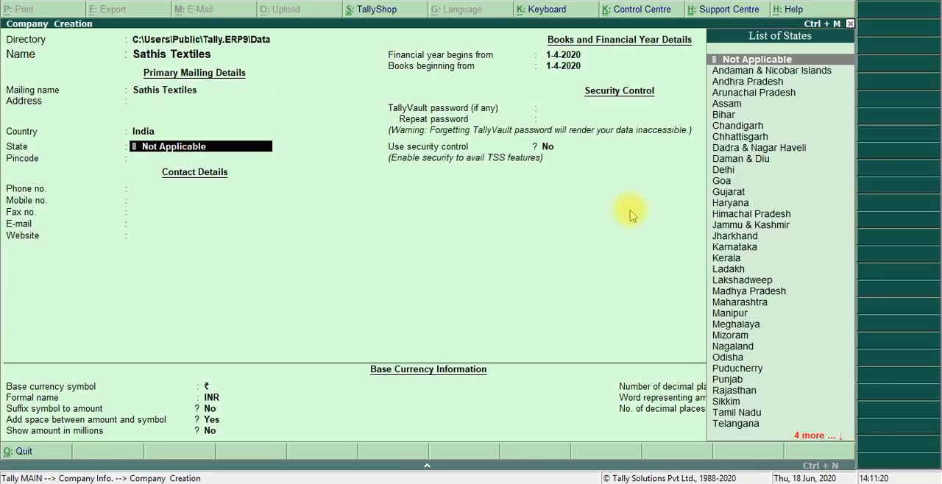
{"action": "type", "text": "Tam"}
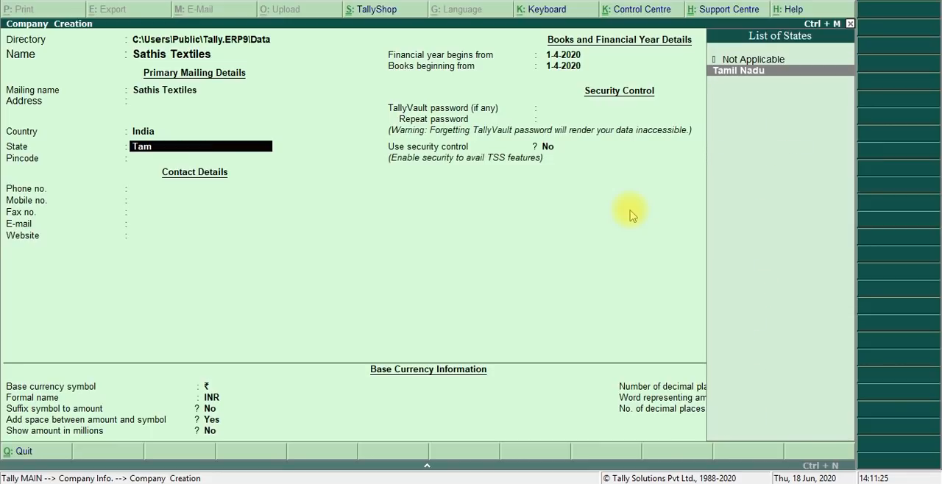
{"action": "key", "text": "Return"}
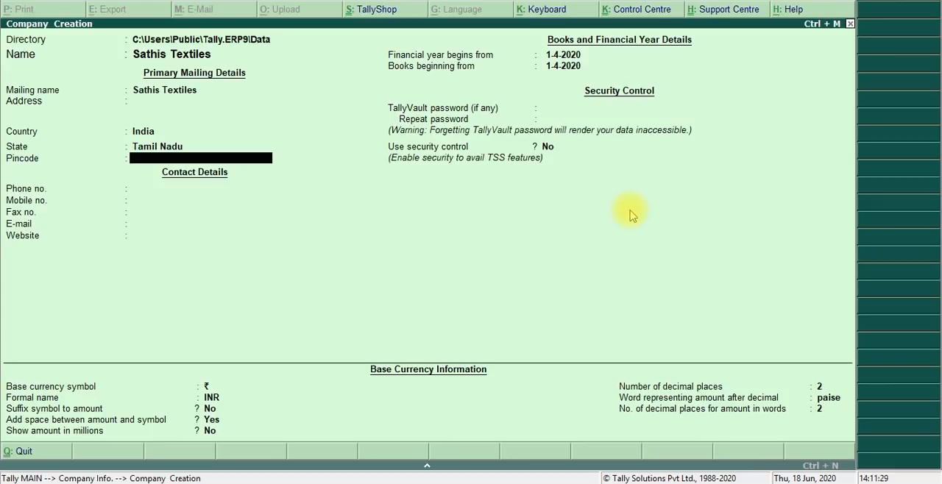
{"action": "key", "text": "Return"}
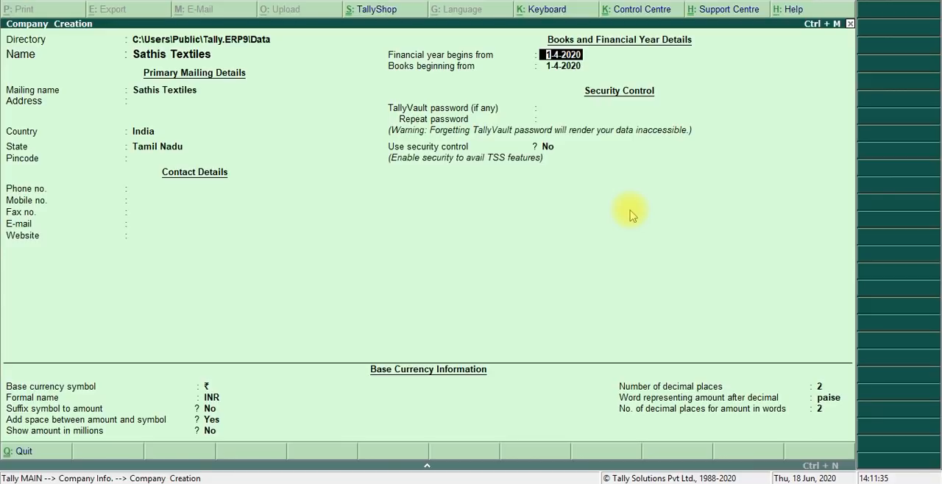
- Keep 1-4-2020 as the financial year and books beginning dates, accept the default INR currency settings and save the company
{"action": "key", "text": "Return"}
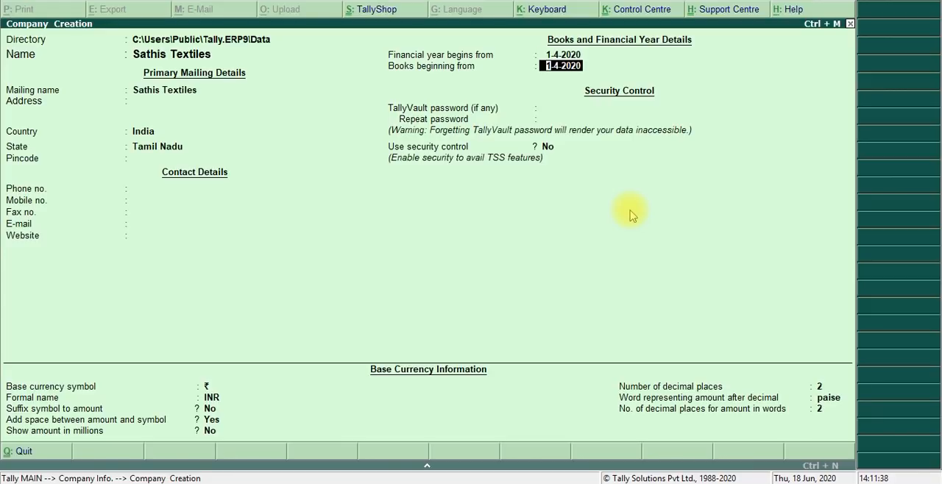
{"action": "key", "text": "Up"}
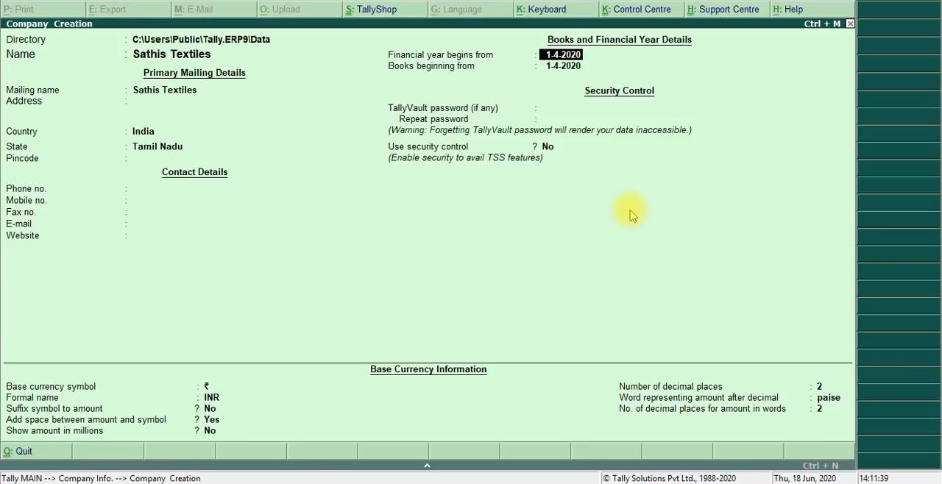
{"action": "key", "text": "Return"}
{"action": "key", "text": "Return"}
{"action": "key", "text": "Return"}
{"action": "key", "text": "Return"}
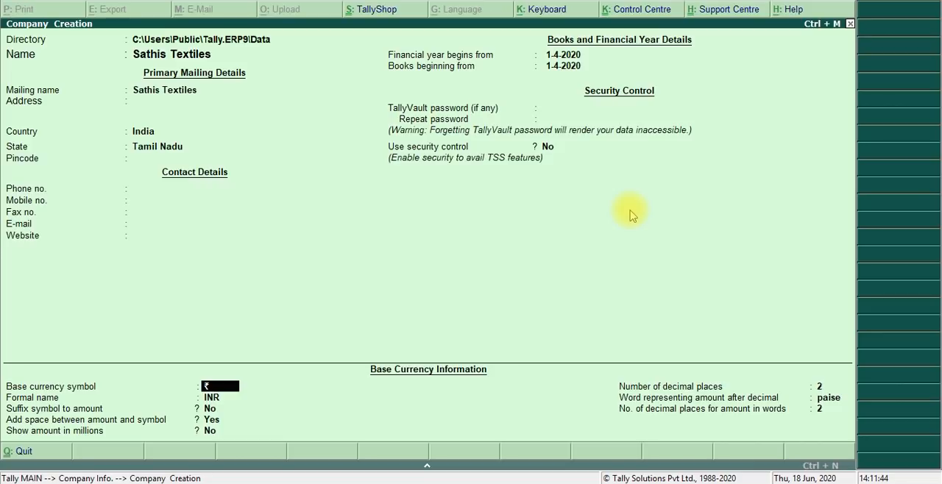
{"action": "key", "text": "Return"}
{"action": "key", "text": "Return"}
{"action": "key", "text": "Return"}
{"action": "key", "text": "Return"}
{"action": "key", "text": "Return"}
{"action": "key", "text": "Return"}
{"action": "key", "text": "Return"}
{"action": "key", "text": "Return"}
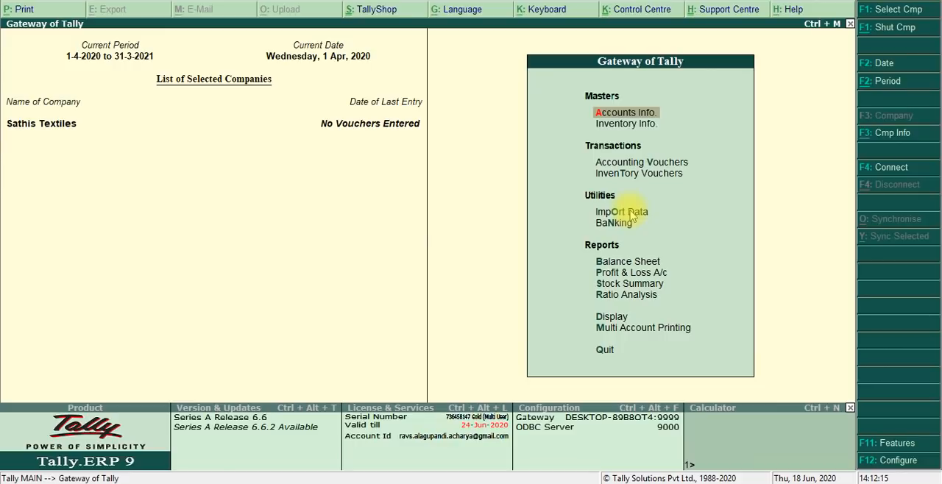
- Check the activation instructions in the PDF, and set Maintain budgets and controls to Yes in the Sathis Textiles accounting features in Tally.ERP 9
{"action": "key", "text": "alt+Tab"}
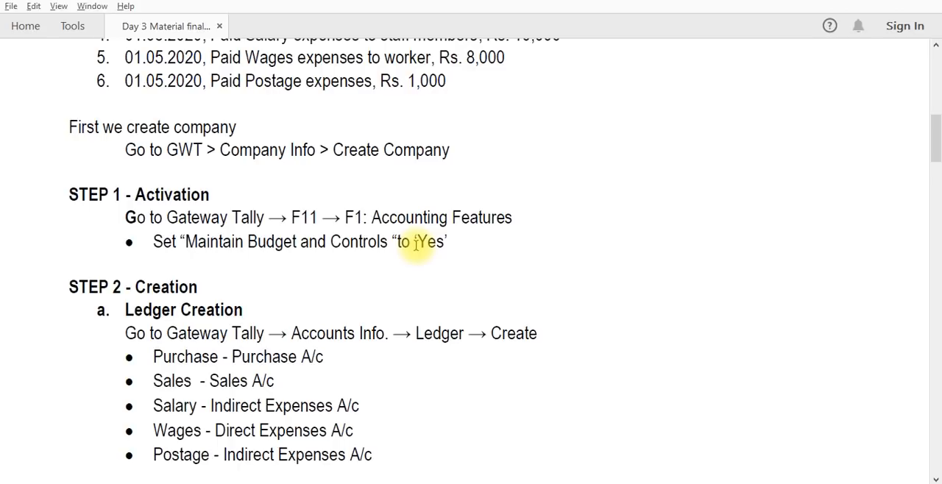
{"action": "key", "text": "alt+Tab"}
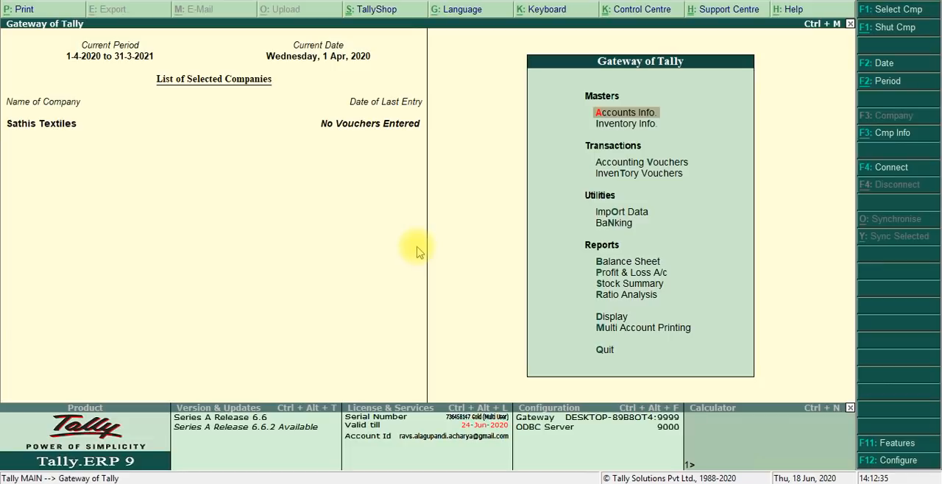
{"action": "left_click", "coordinate": [888, 443]}
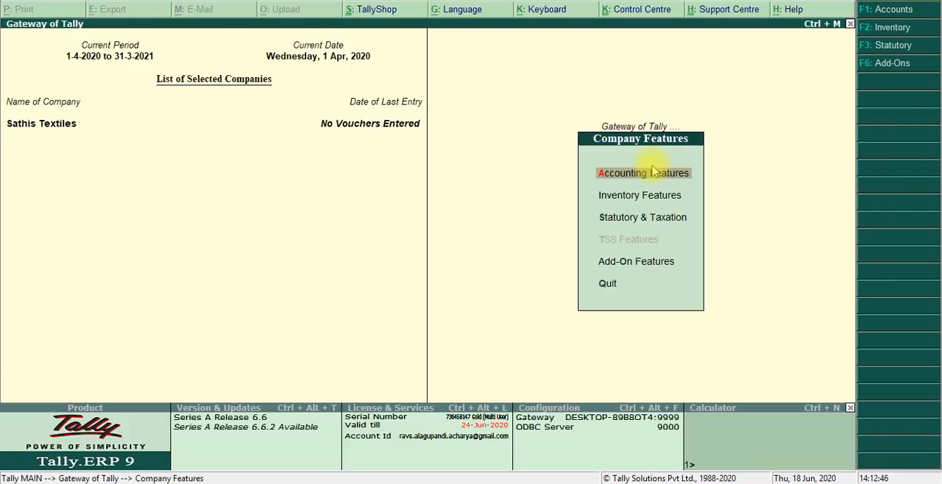
{"action": "left_click", "coordinate": [653, 171]}
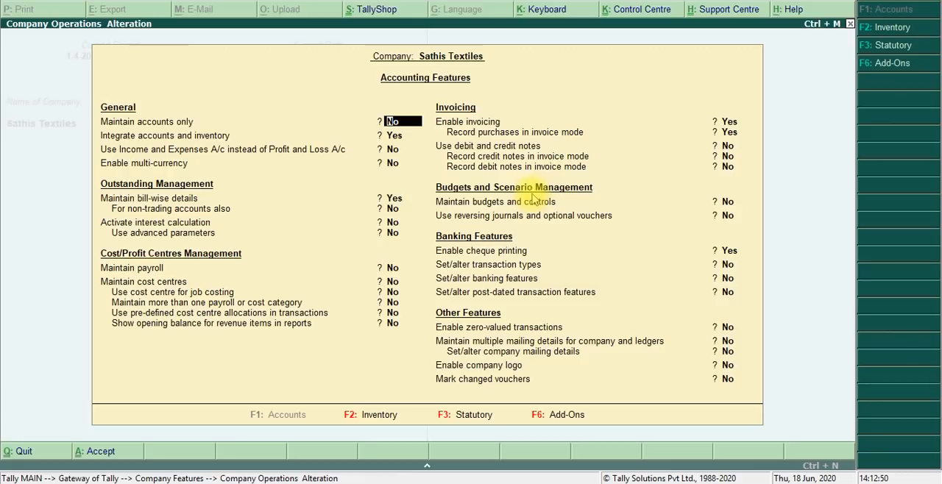
{"action": "left_click", "coordinate": [728, 203]}
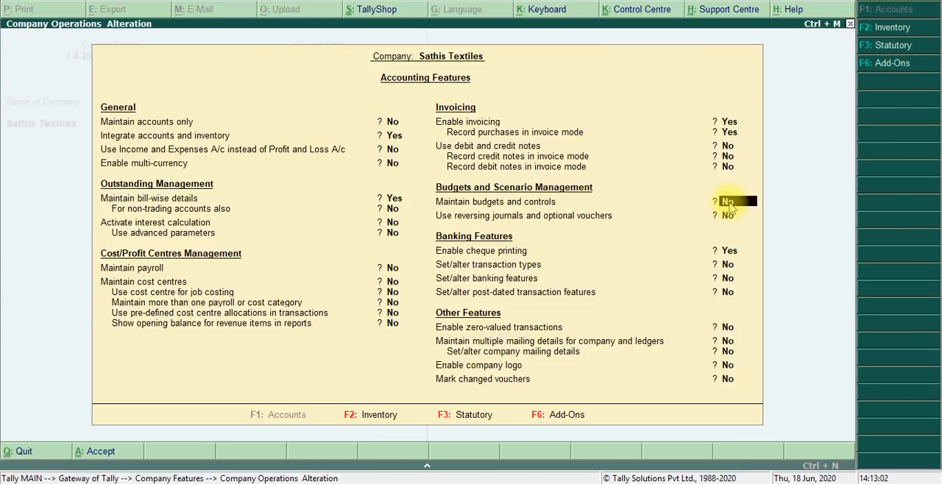
{"action": "type", "text": "Yes"}
{"action": "key", "text": "Return"}
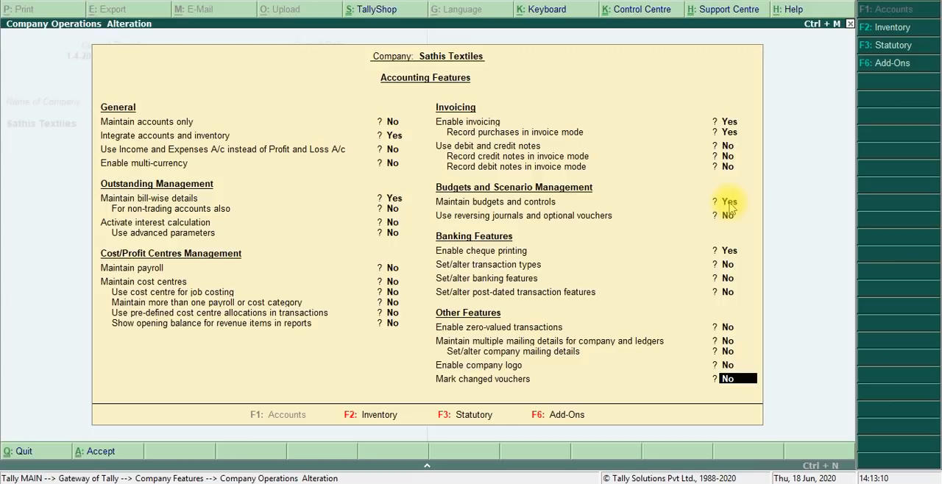
{"action": "key", "text": "Return"}
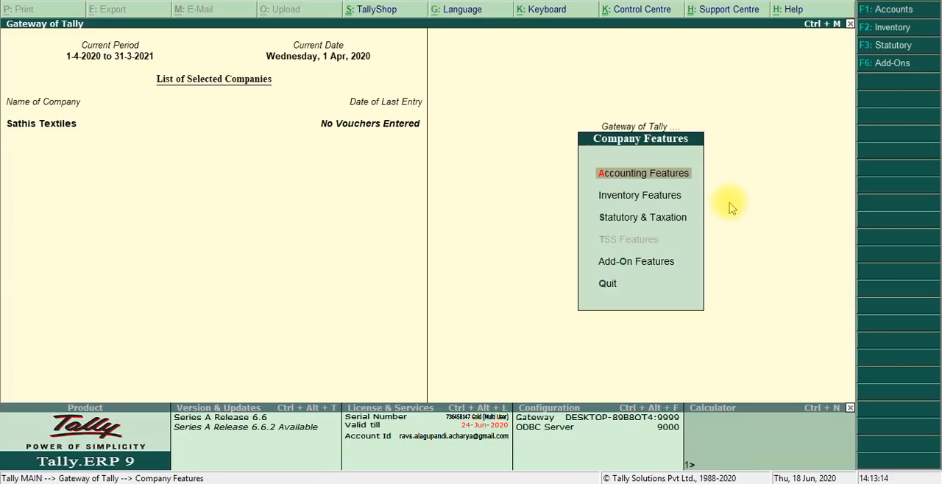
- Switch to the PDF and examine the May 2020 transactions and the list of ledgers with their groups
{"action": "key", "text": "alt+Tab"}
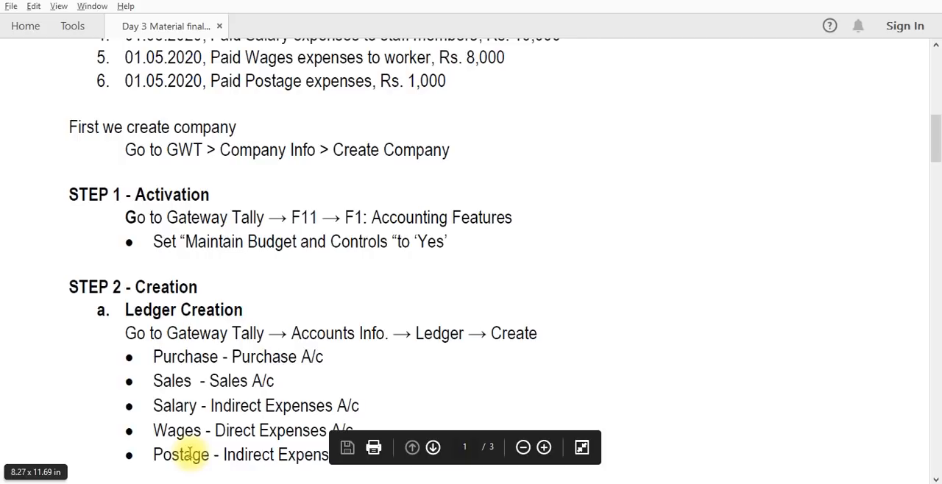
{"action": "left_click_drag", "start_coordinate": [936, 151], "coordinate": [936, 125]}
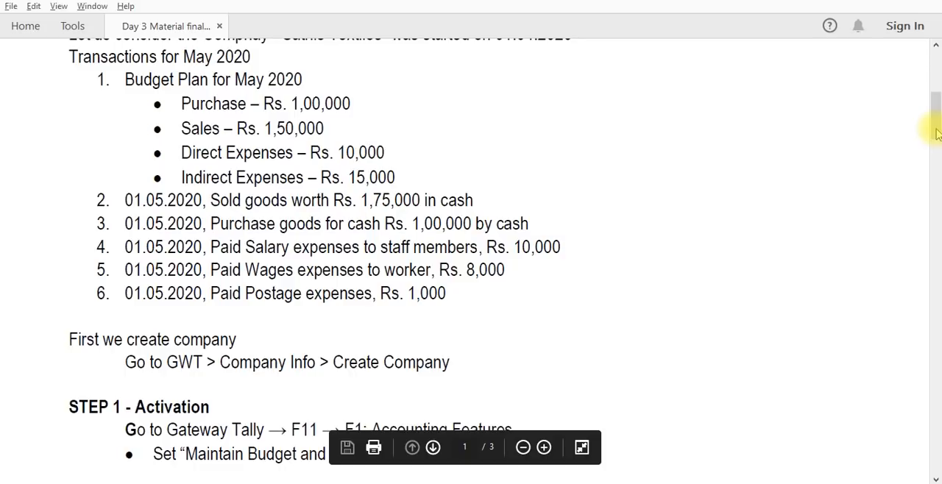
{"action": "left_click_drag", "start_coordinate": [937, 133], "coordinate": [938, 175]}
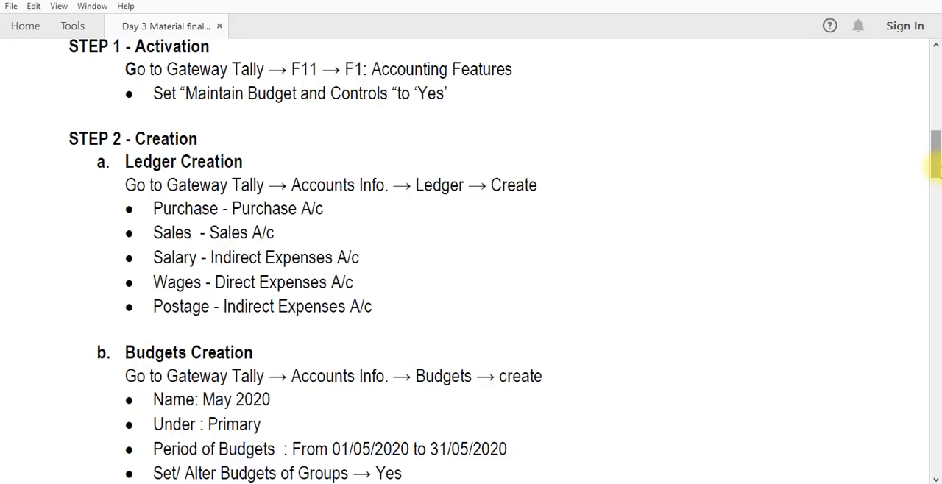
- Switch back to Tally.ERP 9 and start a new single ledger named Purchase
{"action": "key", "text": "alt+Tab"}
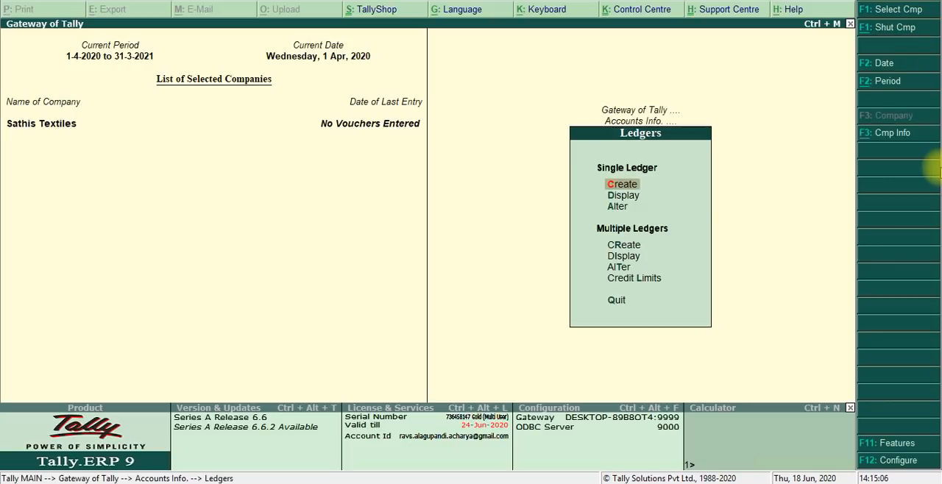
{"action": "key", "text": "Return"}
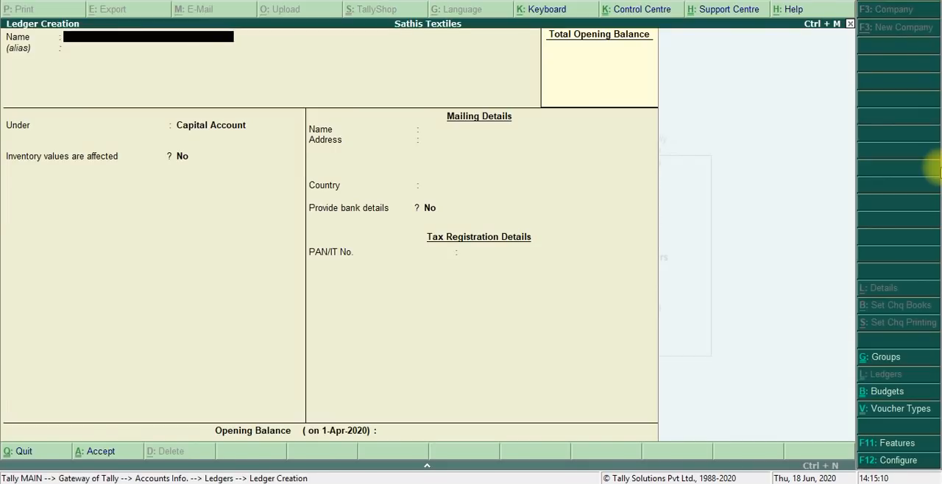
{"action": "type", "text": "PUrchas"}
{"action": "key", "text": "BackSpace"}
{"action": "key", "text": "BackSpace"}
{"action": "key", "text": "BackSpace"}
{"action": "key", "text": "BackSpace"}
{"action": "key", "text": "BackSpace"}
{"action": "key", "text": "BackSpace"}
{"action": "type", "text": "urcha"}
{"action": "type", "text": "se"}
{"action": "key", "text": "Return"}
- Place the Purchase ledger under Purchase Accounts with inventory values affected and ledger type Not Applicable, and save it
{"action": "type", "text": "Pur"}
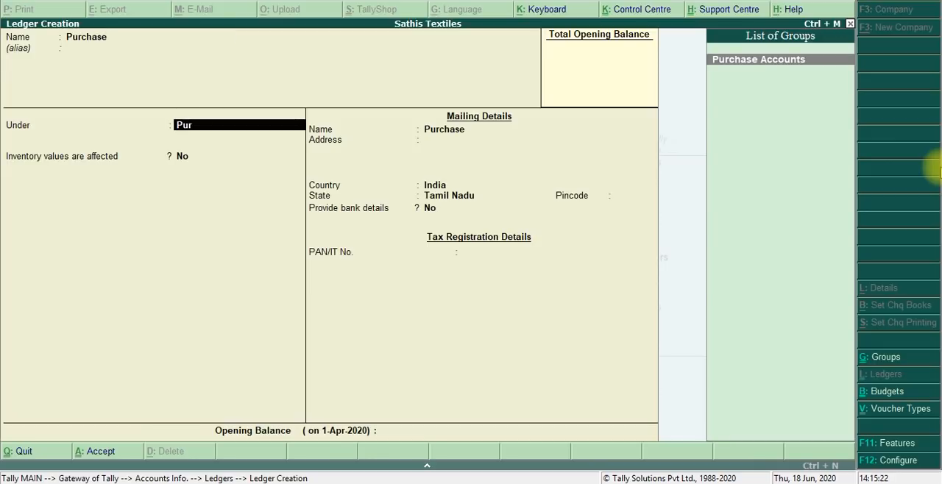
{"action": "key", "text": "Return"}
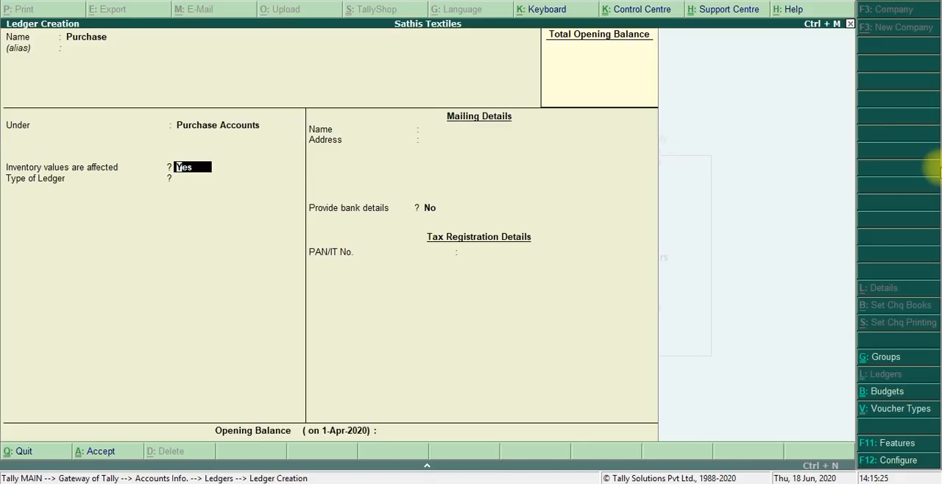
{"action": "key", "text": "Return"}
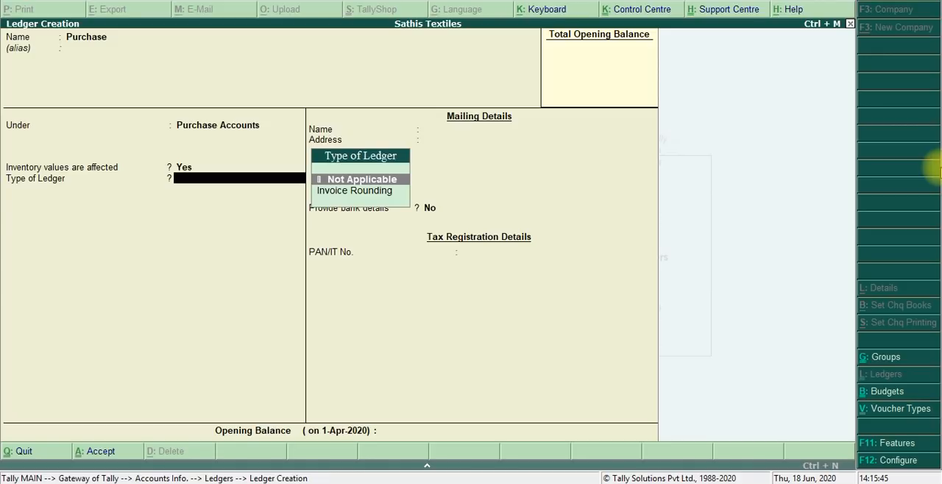
{"action": "key", "text": "Return"}
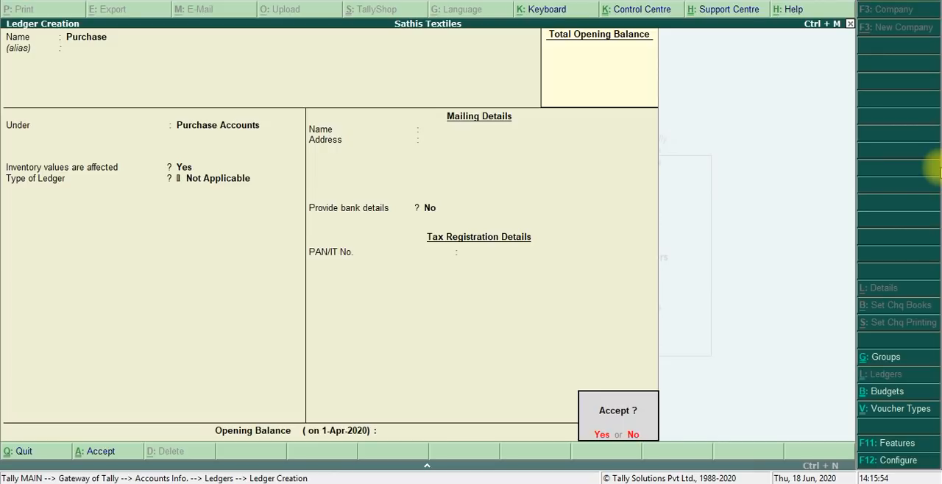
{"action": "key", "text": "Return"}
- Create a Sales ledger under Sales Accounts with inventory values affected and ledger type Not Applicable, and save it
{"action": "type", "text": "Sa"}
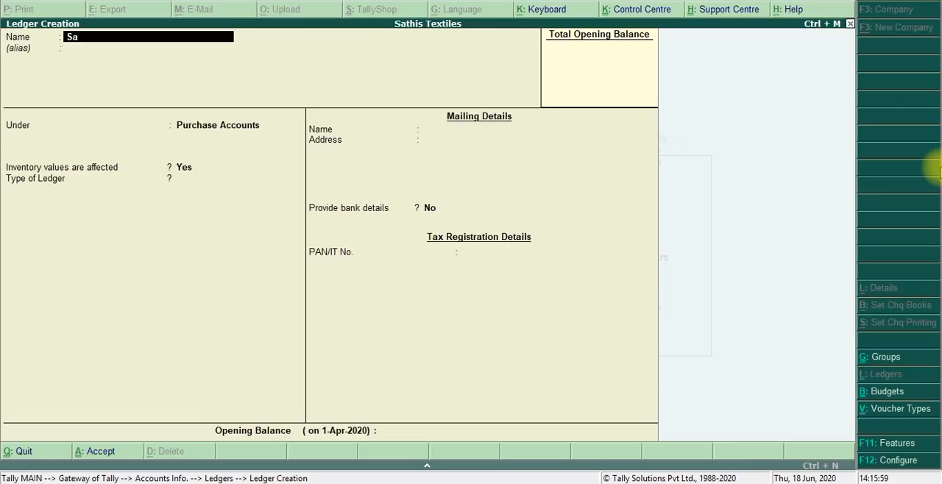
{"action": "type", "text": "les"}
{"action": "key", "text": "Return"}
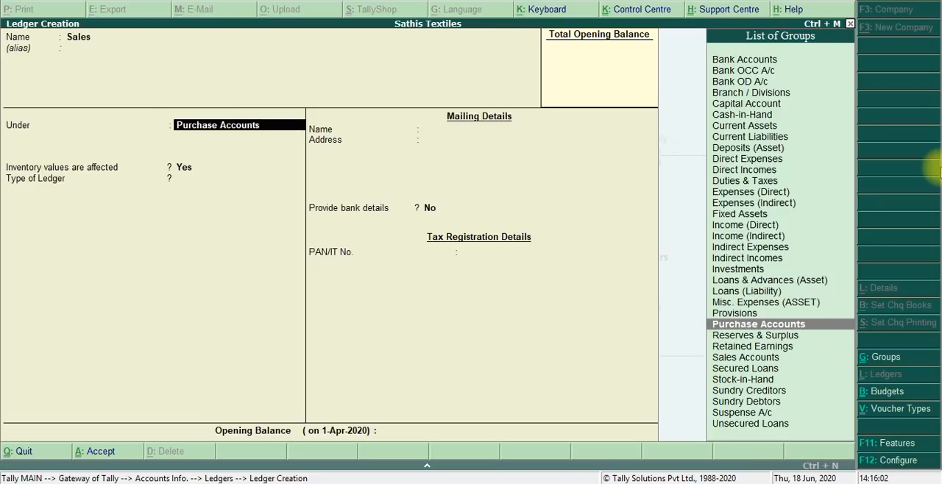
{"action": "type", "text": "s"}
{"action": "key", "text": "Return"}
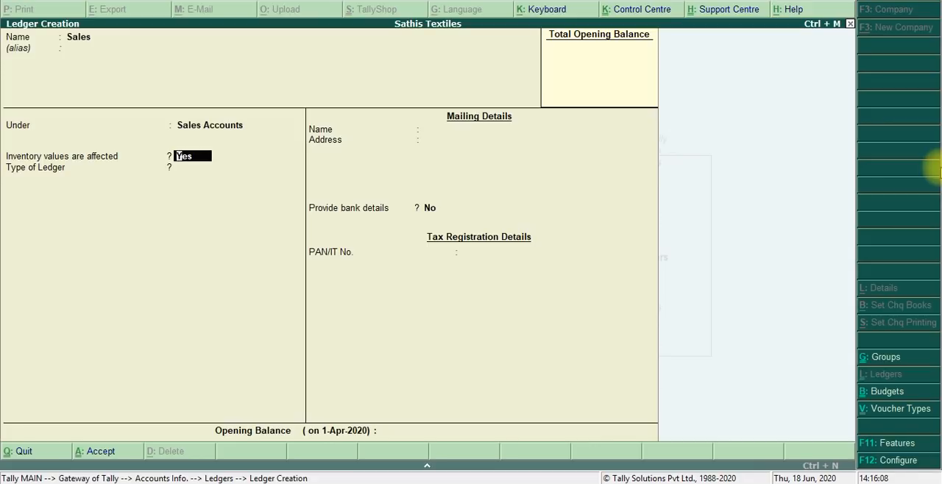
{"action": "key", "text": "Return"}
{"action": "key", "text": "Return"}
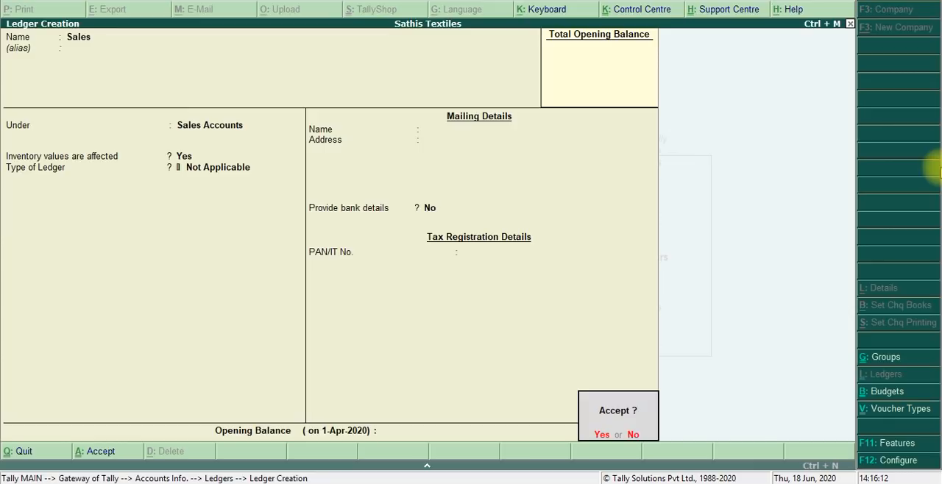
{"action": "key", "text": "Return"}
- Create a Salary Expenses ledger under Indirect Expenses with inventory values not affected and ledger type Not Applicable, and save it
{"action": "type", "text": "Salar"}
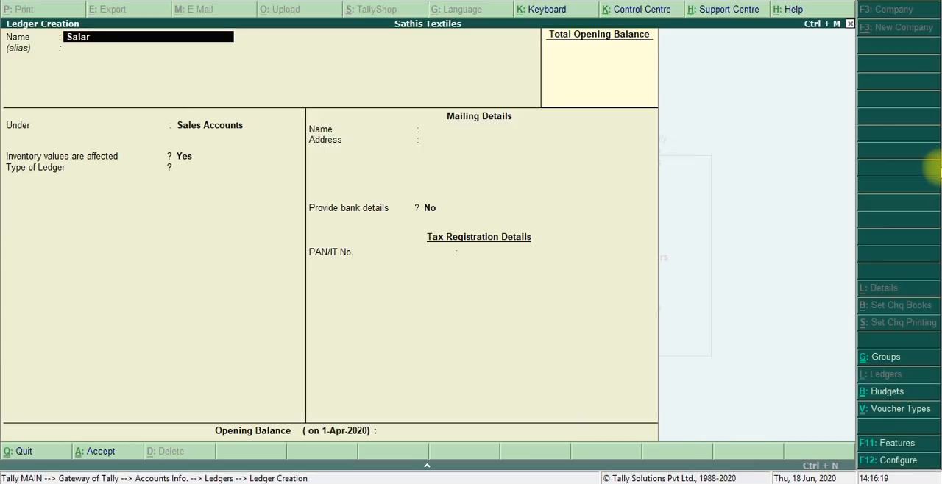
{"action": "type", "text": "y e"}
{"action": "type", "text": "xpenses"}
{"action": "key", "text": "Return"}
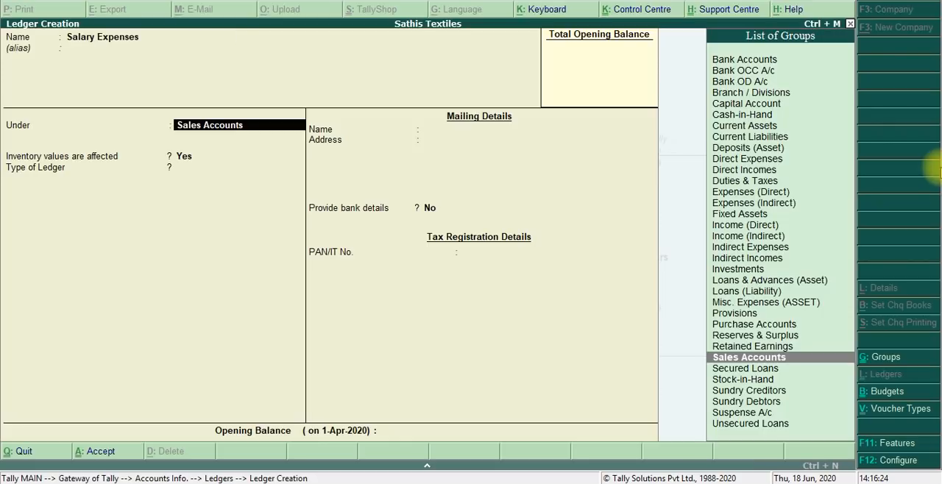
{"action": "type", "text": "i"}
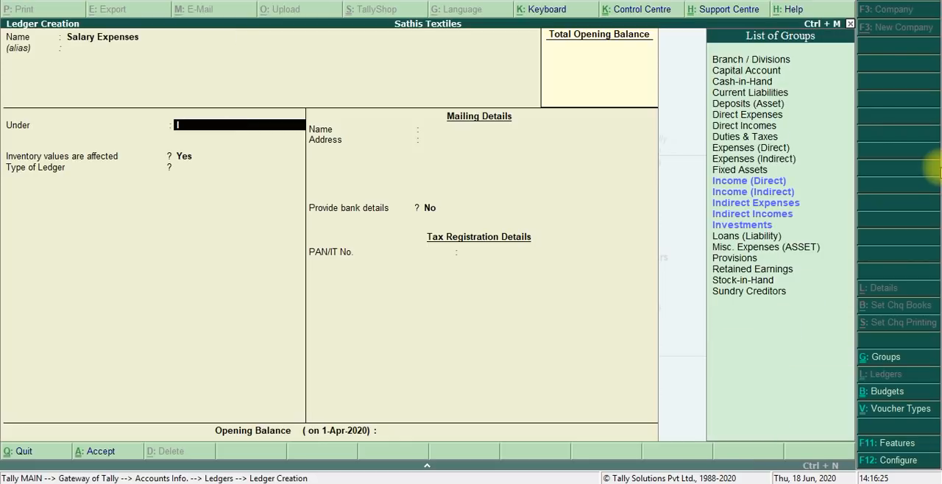
{"action": "type", "text": "nd"}
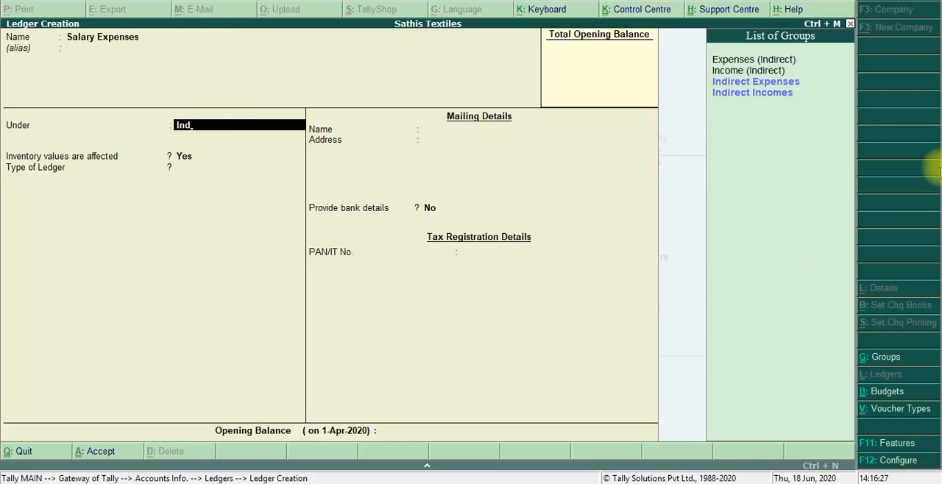
{"action": "key", "text": "Down"}
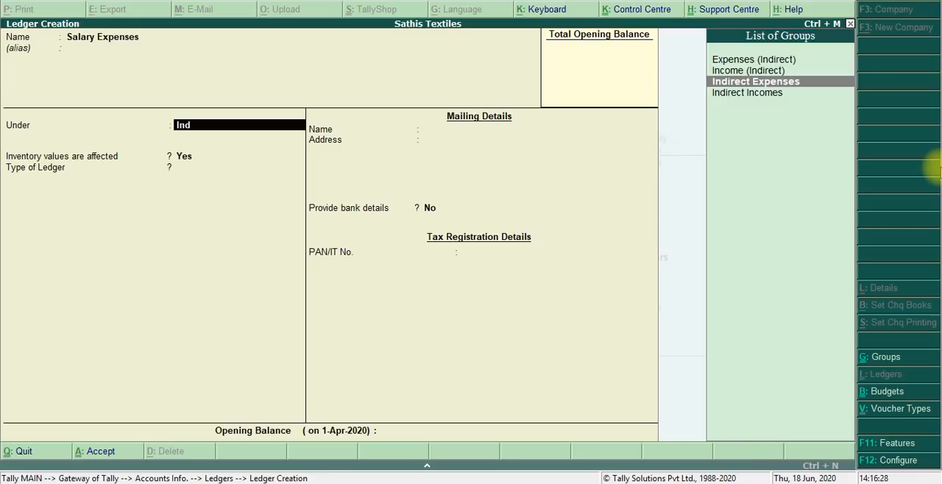
{"action": "key", "text": "Return"}
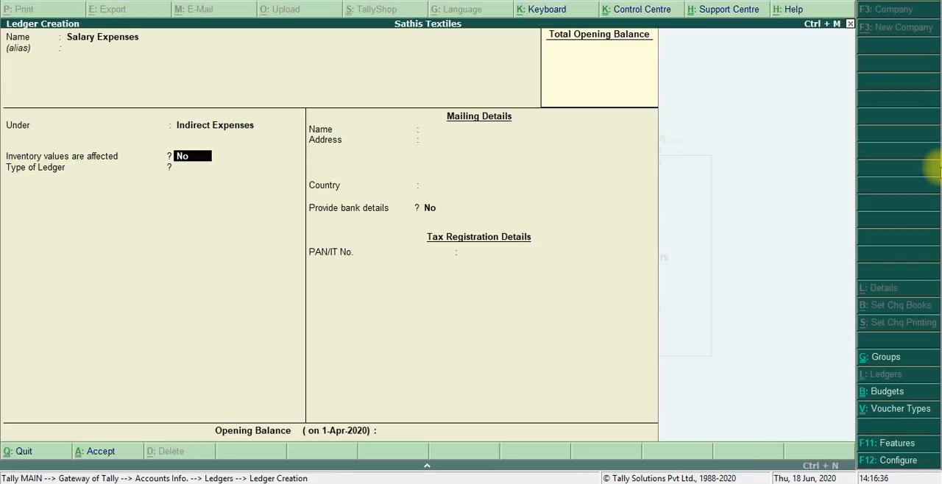
{"action": "key", "text": "Return"}
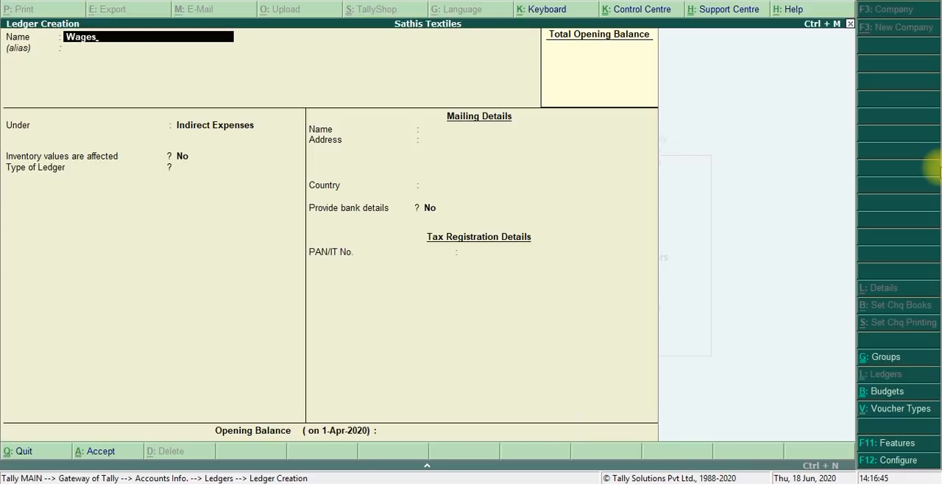
{"action": "key", "text": "Return"}
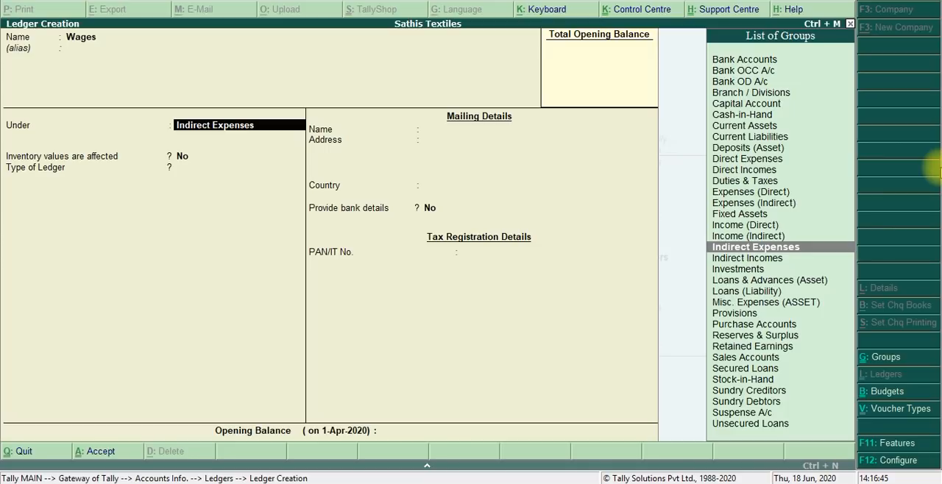
- Create the Wages ledger under Direct Expenses with inventory values not affected and no bank details, and save it
{"action": "type", "text": "dir"}
{"action": "key", "text": "Return"}
{"action": "key", "text": "Return"}
{"action": "key", "text": "Return"}
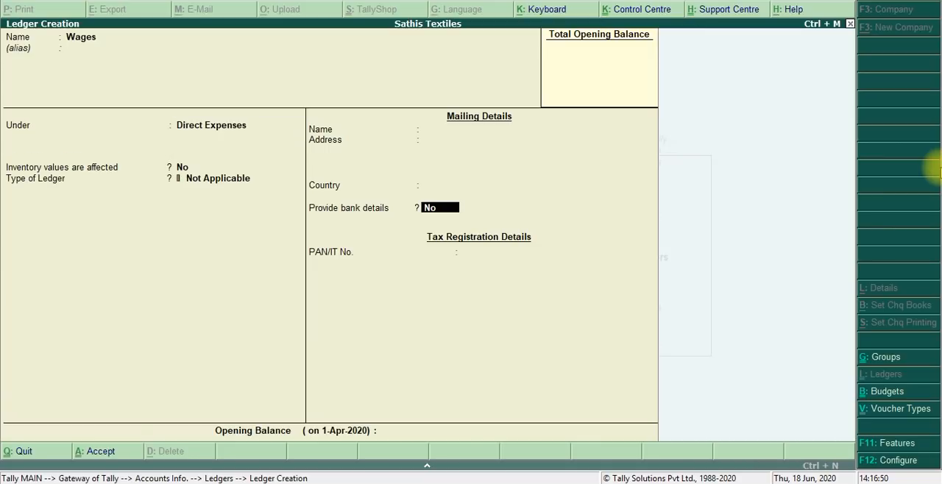
{"action": "key", "text": "Return"}
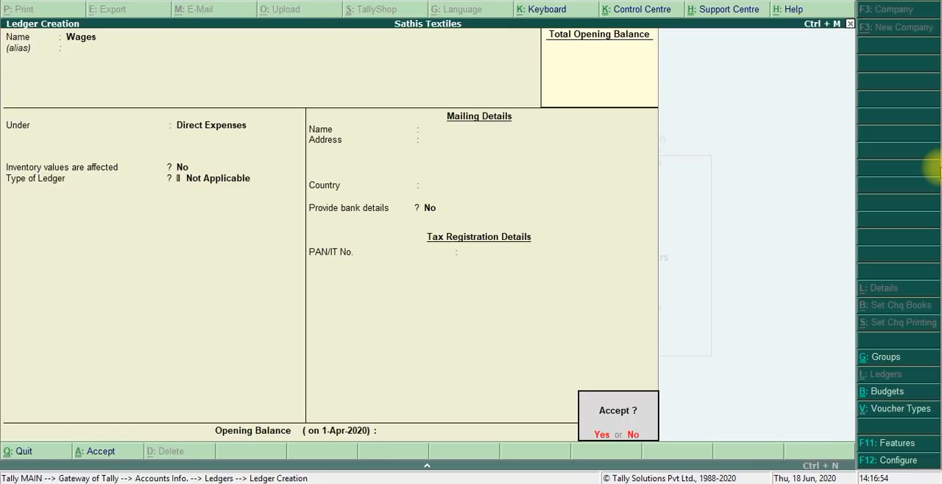
{"action": "key", "text": "Return"}
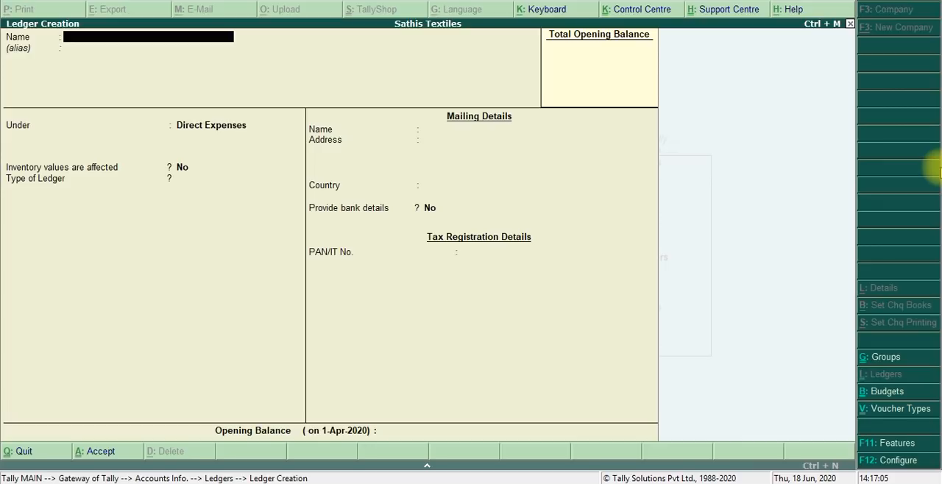
- Create a Postage ledger under Indirect Expenses with inventory values not affected and ledger type Not Applicable, and save it
{"action": "type", "text": "Posta"}
{"action": "type", "text": "ge"}
{"action": "key", "text": "Return"}
{"action": "type", "text": "Ind"}
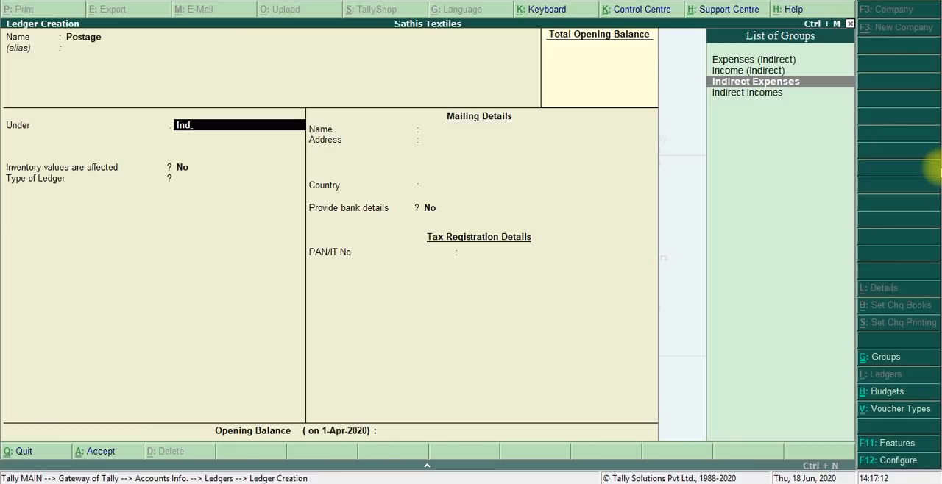
{"action": "key", "text": "Return"}
{"action": "key", "text": "Return"}
{"action": "key", "text": "Return"}
{"action": "key", "text": "Return"}
{"action": "key", "text": "Return"}
{"action": "key", "text": "Return"}
{"action": "key", "text": "Return"}
{"action": "key", "text": "Return"}
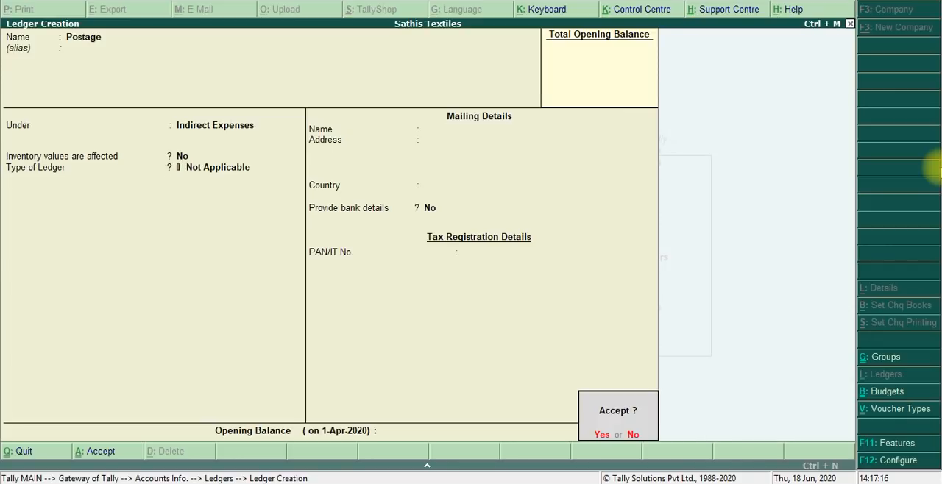
{"action": "key", "text": "Return"}
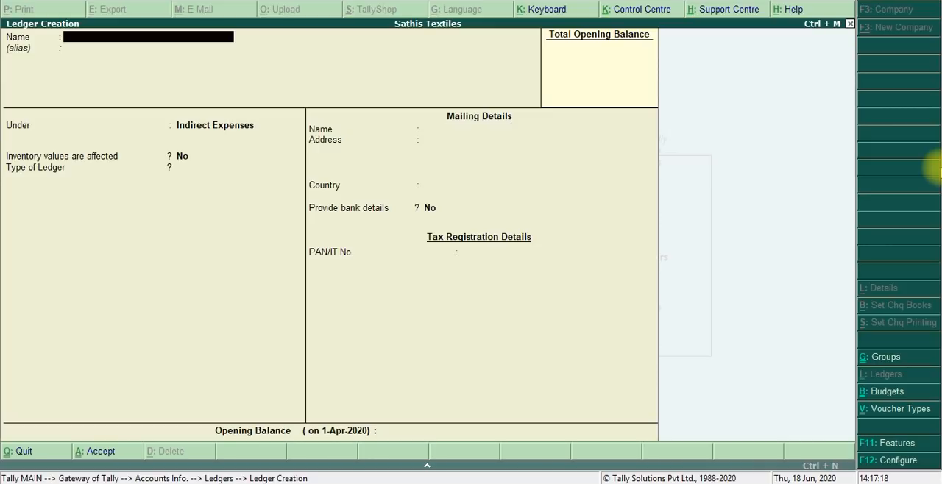
- Switch to the PDF and read the Budgets Creation instructions, including the group budget steps and the note on budget types
{"action": "key", "text": "alt+Tab"}
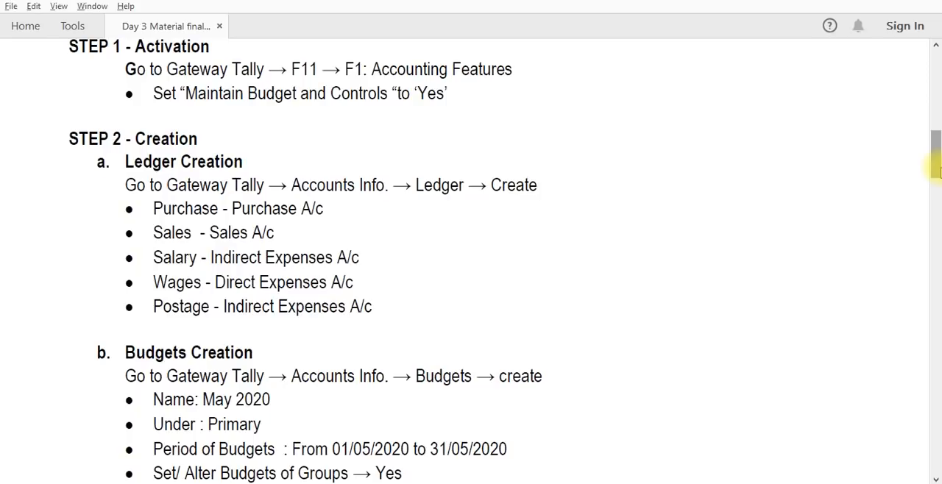
{"action": "left_click_drag", "start_coordinate": [936, 171], "coordinate": [935, 176]}
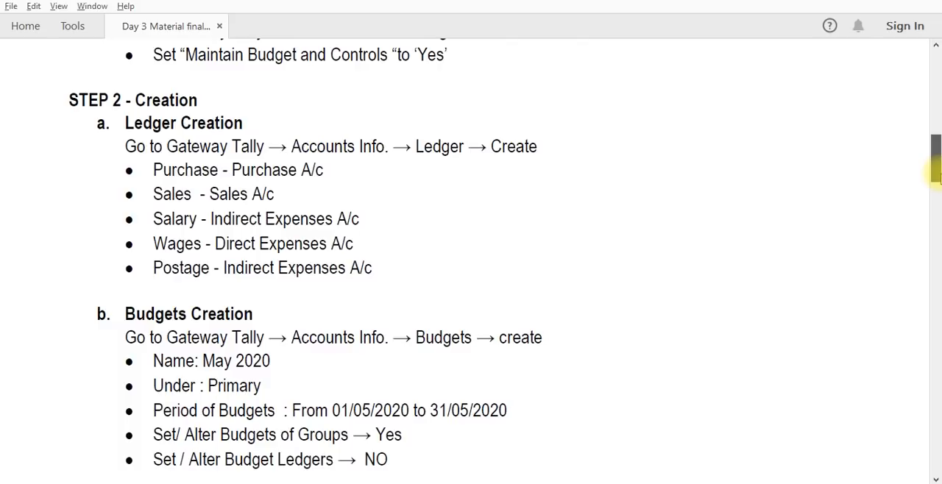
{"action": "scroll", "coordinate": [282, 212], "scroll_direction": "down", "scroll_amount": 5}
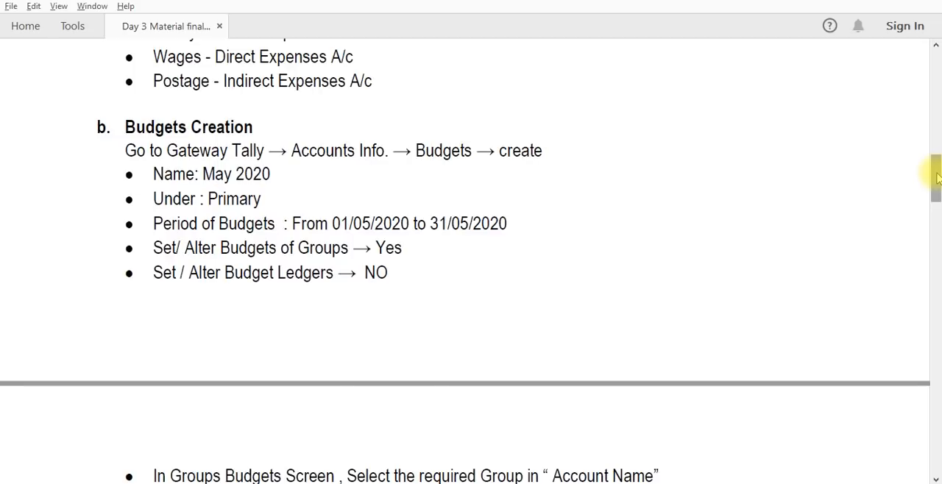
{"action": "left_click_drag", "start_coordinate": [937, 177], "coordinate": [937, 195]}
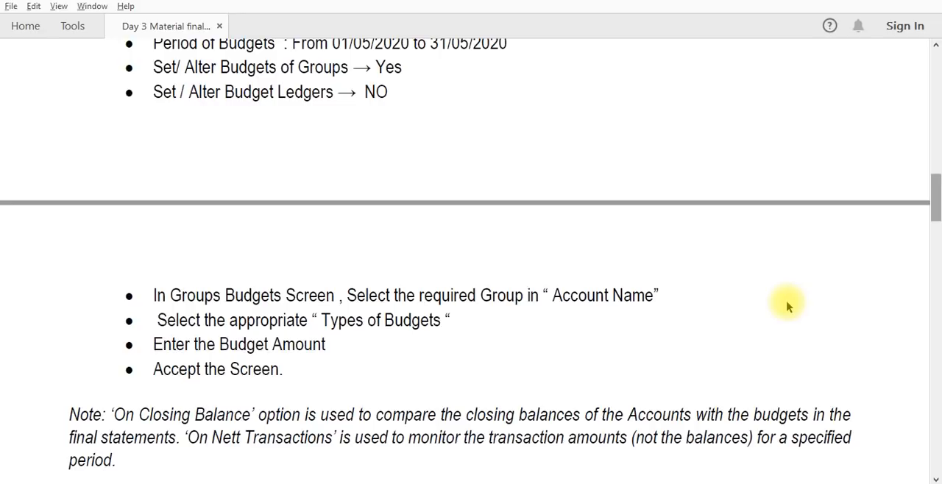
{"action": "scroll", "coordinate": [177, 390], "scroll_direction": "down", "scroll_amount": 1}
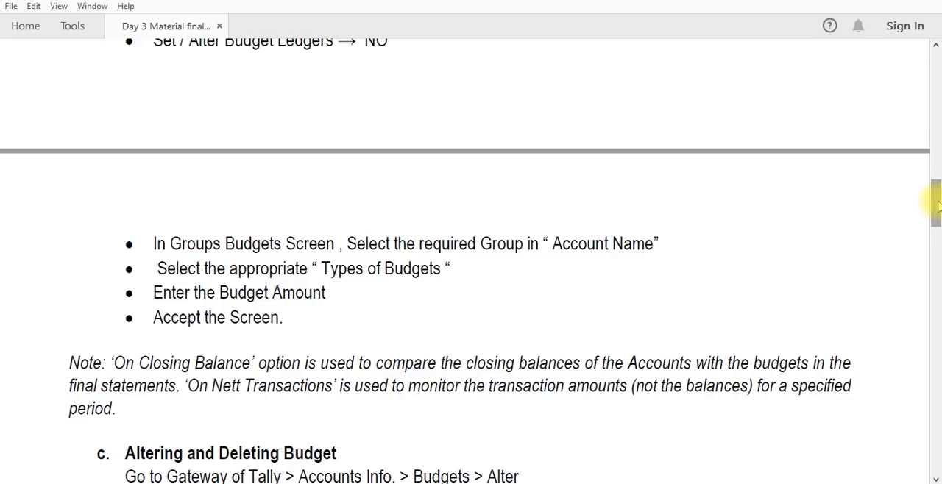
{"action": "scroll", "coordinate": [316, 168], "scroll_direction": "up", "scroll_amount": 3}
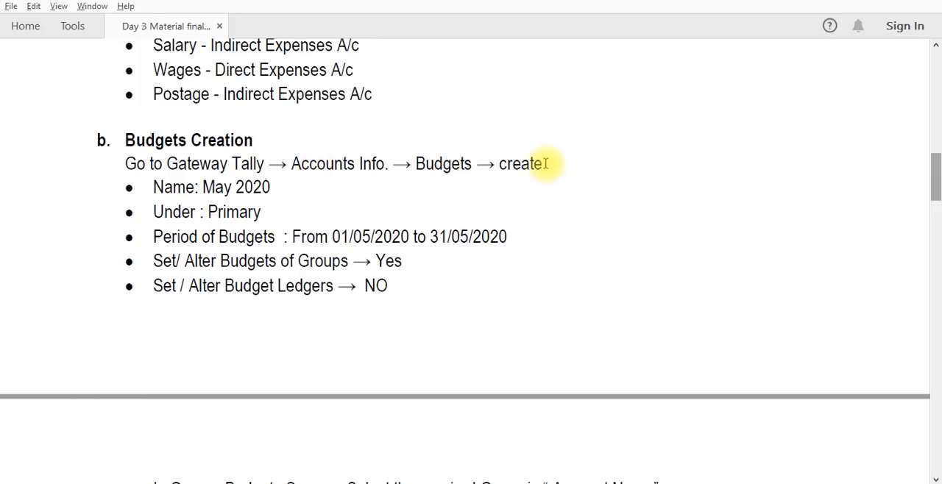
- Switch back to Tally.ERP 9 and leave ledger creation, returning to the Gateway of Tally
{"action": "key", "text": "alt+Tab"}
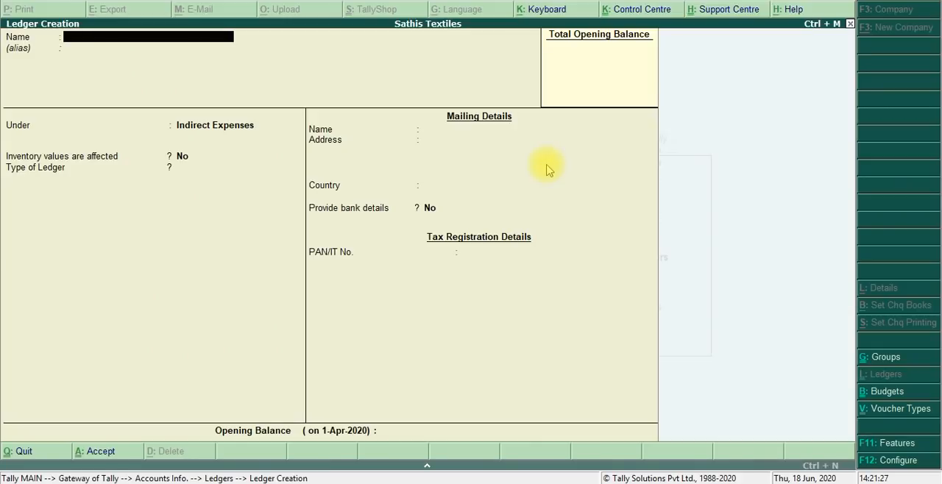
{"action": "key", "text": "Escape"}
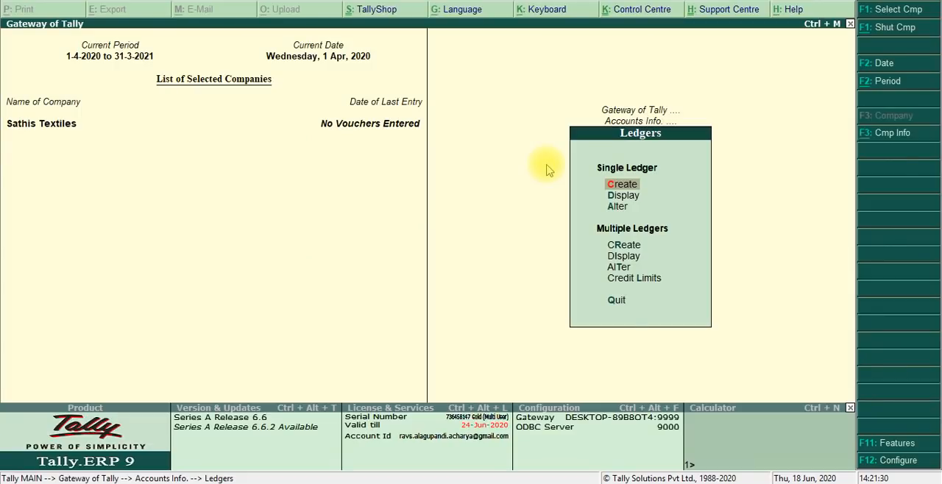
{"action": "key", "text": "Escape"}
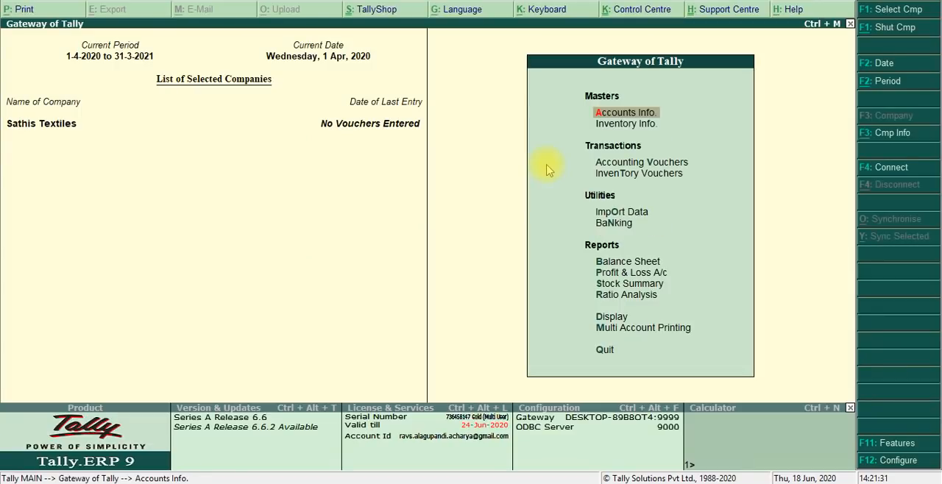
{"action": "key", "text": "Return"}
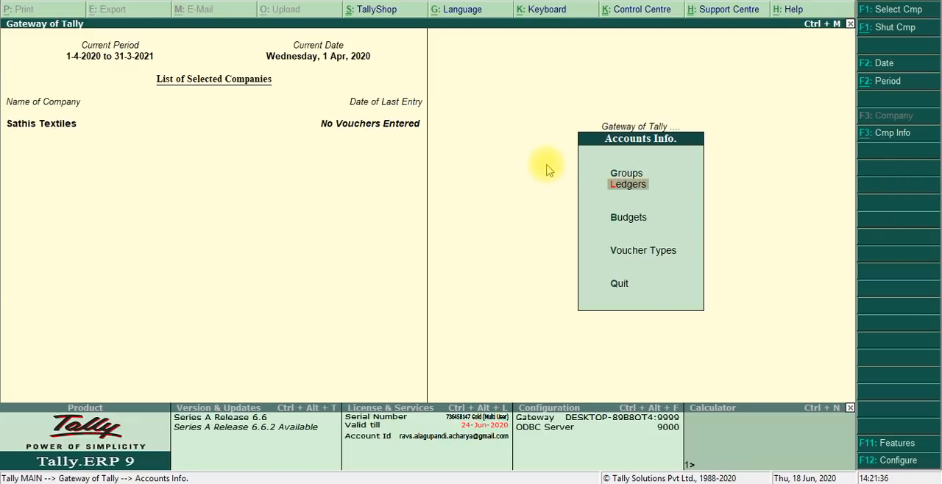
{"action": "key", "text": "Return"}
{"action": "key", "text": "Return"}
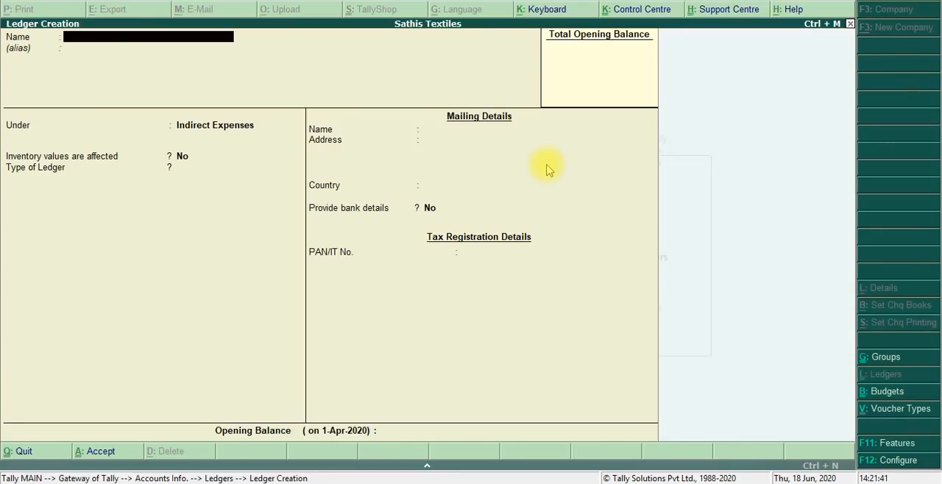
{"action": "key", "text": "Escape"}
{"action": "key", "text": "Escape"}
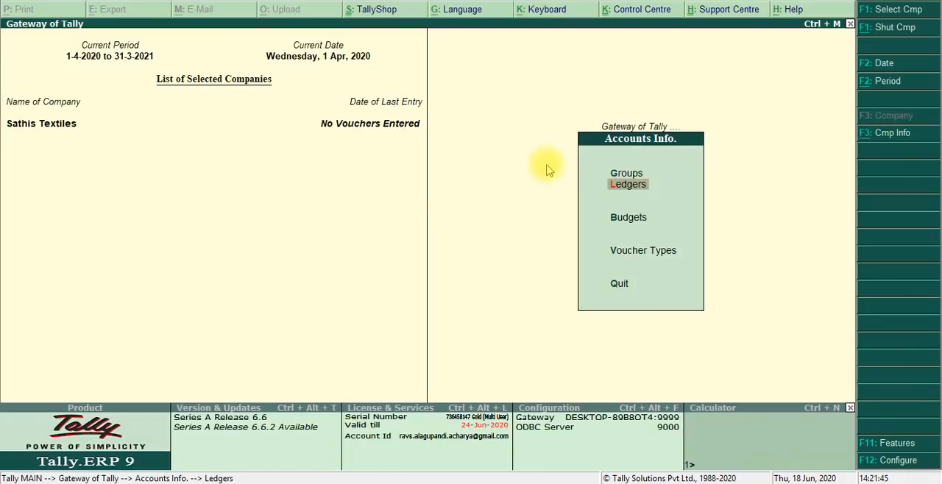
{"action": "key", "text": "Escape"}
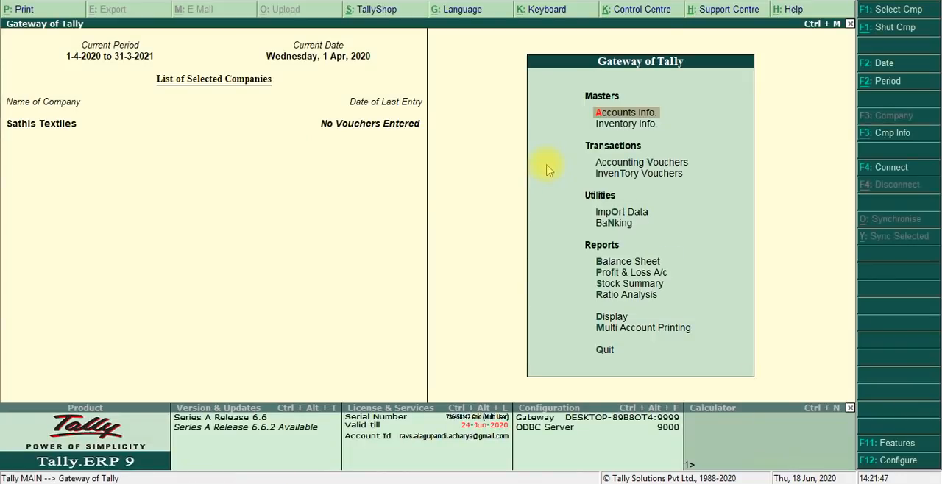
- Start a new budget in the accounts masters, name it May 2020 and place it under Primary
{"action": "key", "text": "Return"}
{"action": "key", "text": "b"}
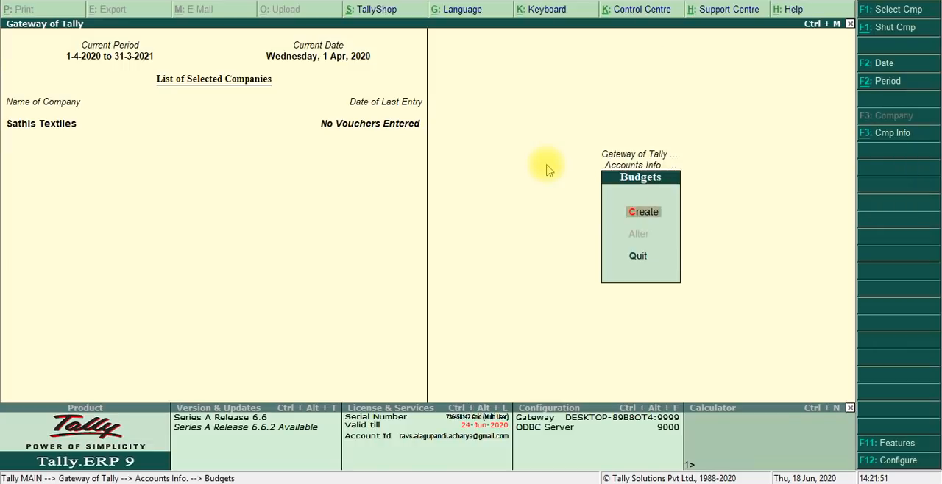
{"action": "key", "text": "Return"}
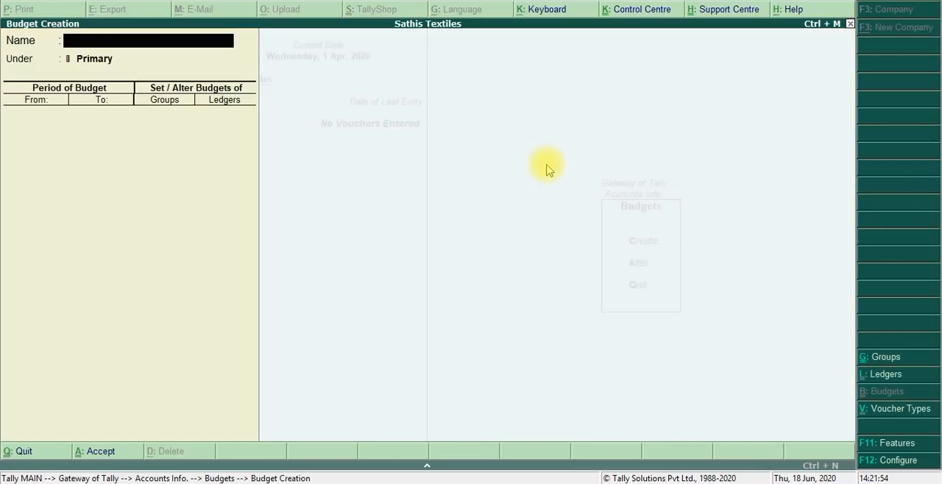
{"action": "type", "text": "May 202"}
{"action": "type", "text": "0"}
{"action": "key", "text": "Return"}
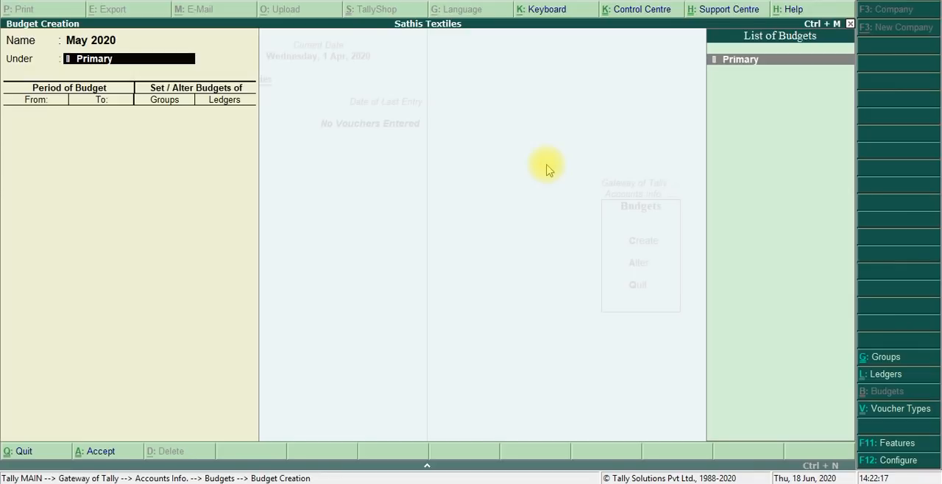
{"action": "key", "text": "Return"}
- Set the budget period from 01.05.2020 to 31.05.2020
{"action": "type", "text": "01.05.20"}
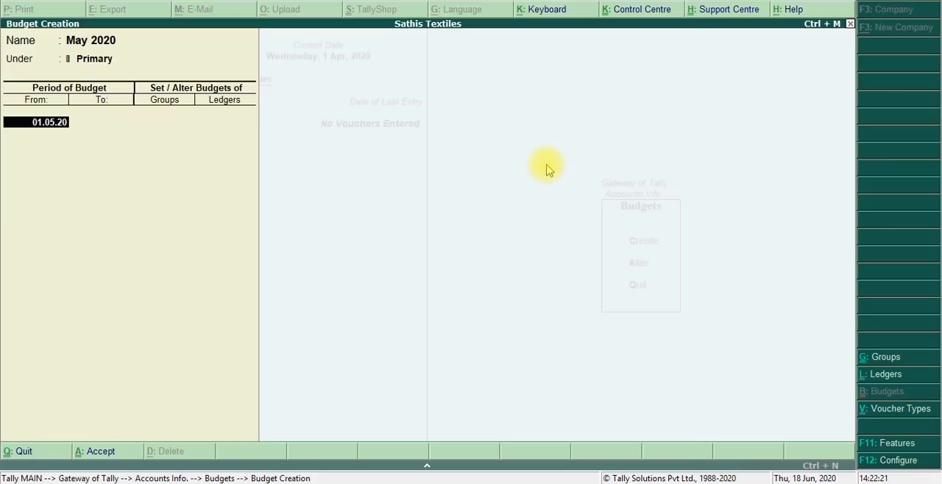
{"action": "key", "text": "Return"}
{"action": "type", "text": "3"}
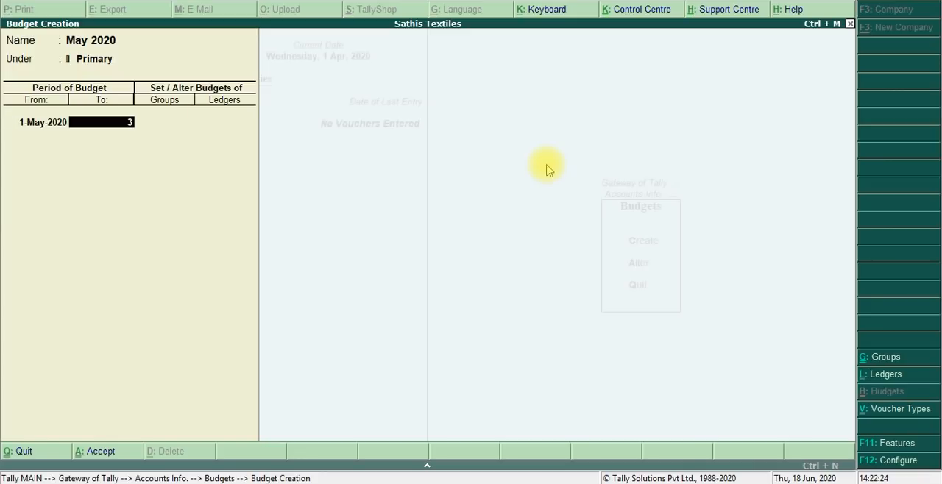
{"action": "type", "text": "1.05."}
{"action": "key", "text": "Return"}
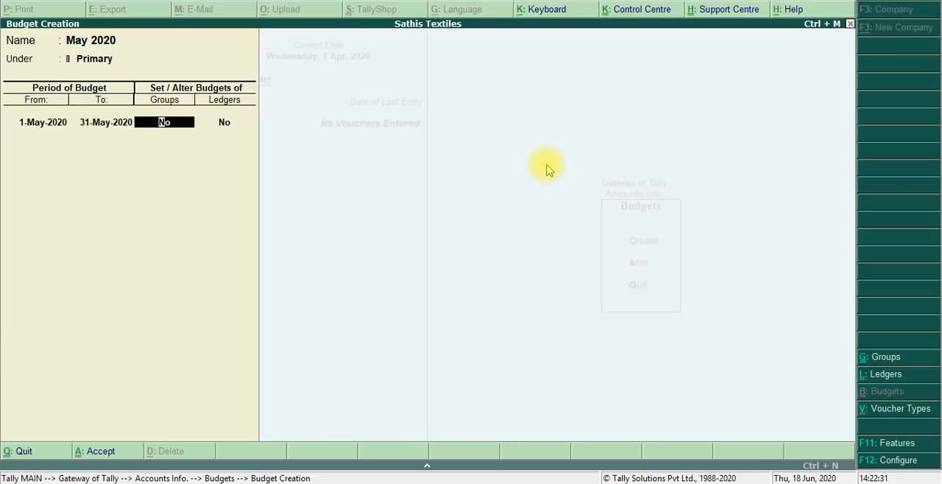
- Enable group budgets for the May 2020 budget and switch to the PDF to read the budget plan amounts
{"action": "key", "text": "y"}
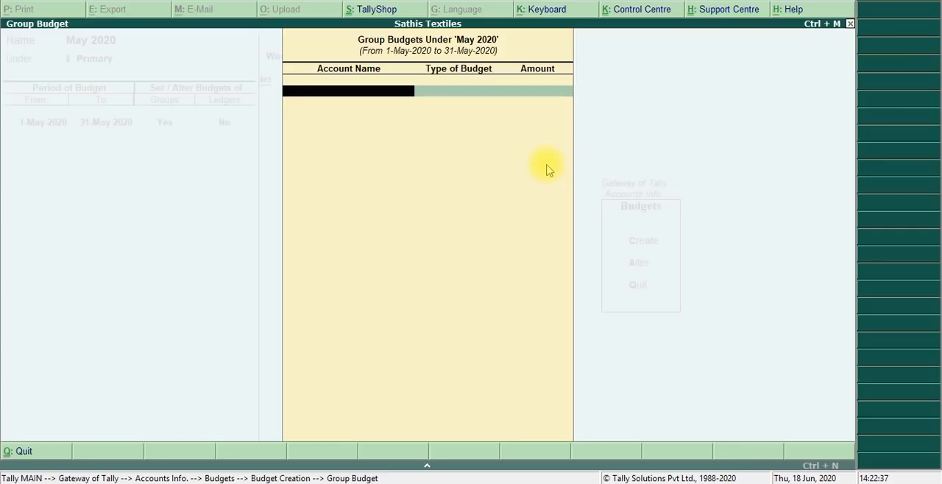
{"action": "key", "text": "alt+Tab"}
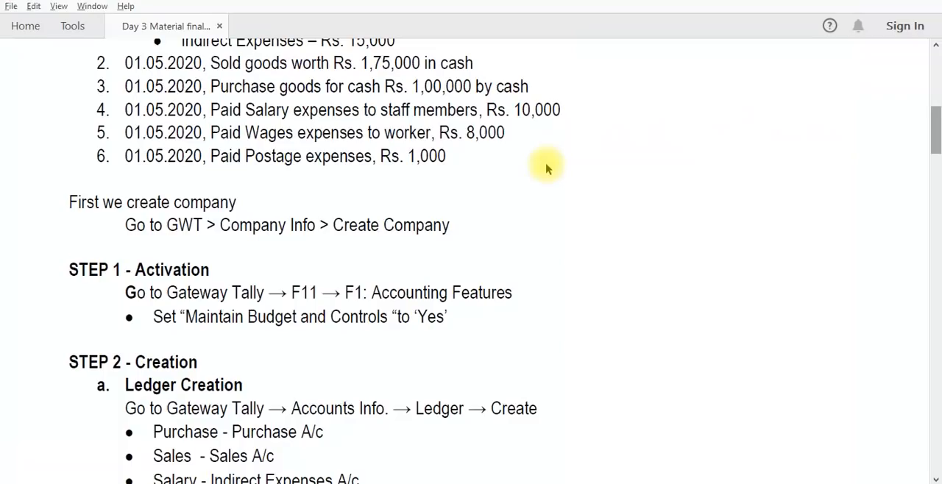
{"action": "scroll", "coordinate": [546, 167], "scroll_direction": "up", "scroll_amount": 10}
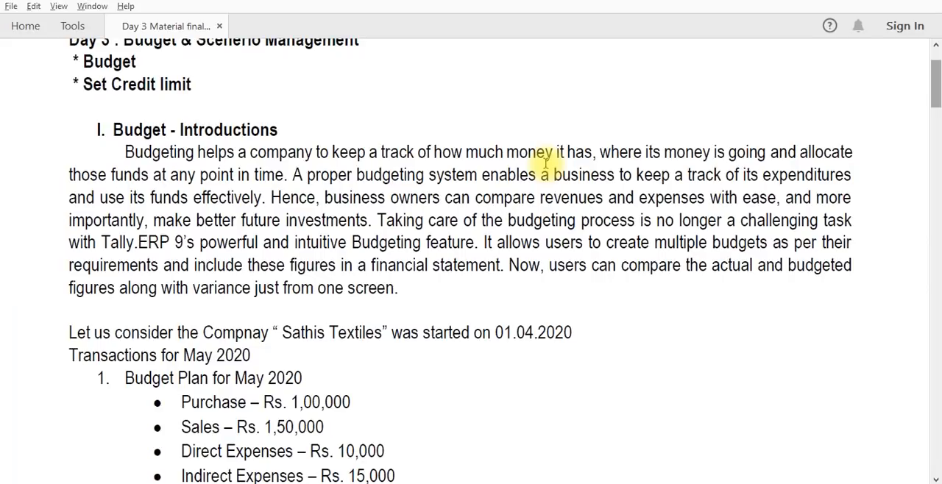
{"action": "left_click_drag", "start_coordinate": [936, 105], "coordinate": [935, 132]}
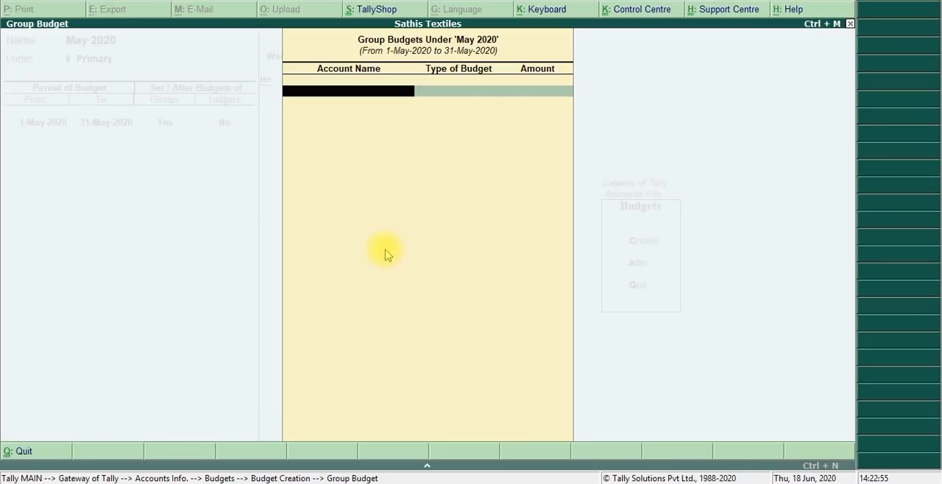
- Add group budgets On Nett Transactions for Purchase Accounts at 1,00,000 and Sales Accounts at 1,50,000
{"action": "type", "text": "Pur"}
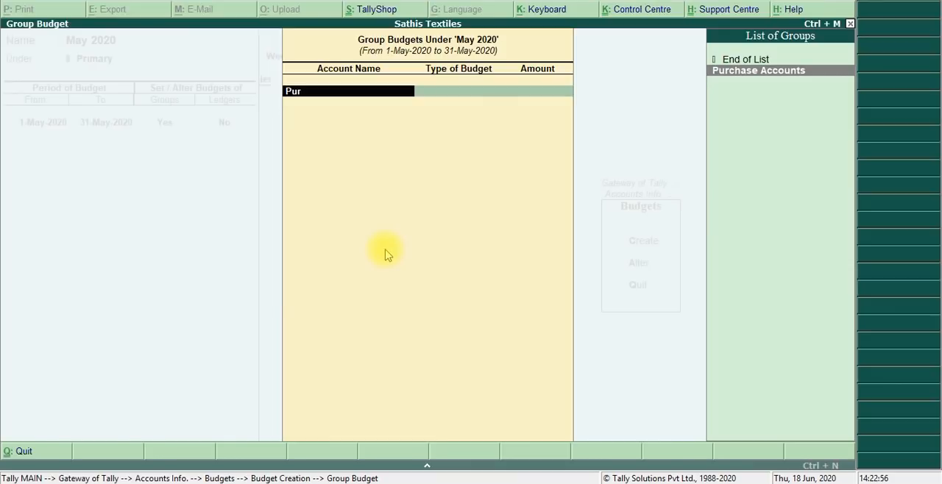
{"action": "key", "text": "Return"}
{"action": "key", "text": "Return"}
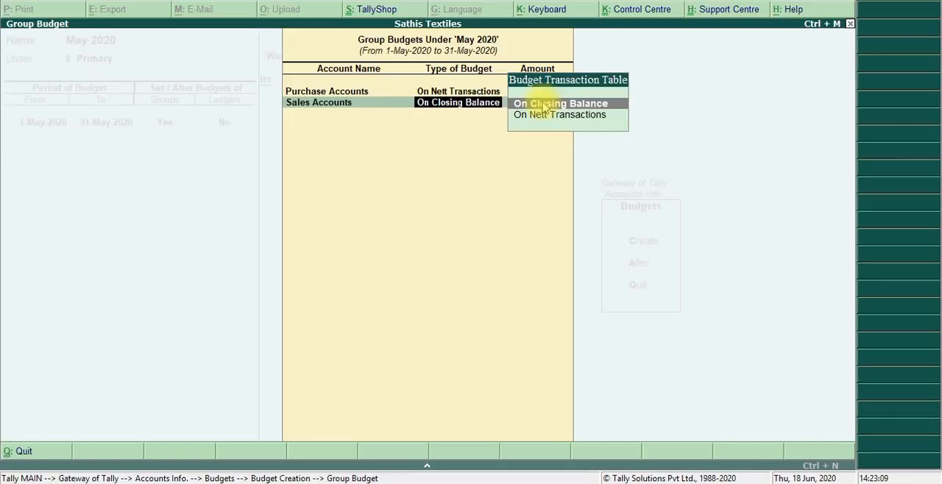
{"action": "key", "text": "Down"}
{"action": "key", "text": "Return"}
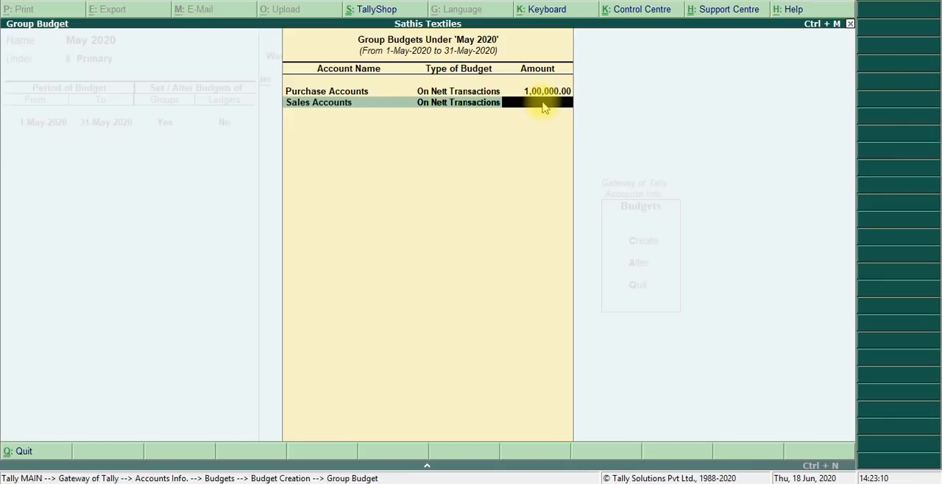
{"action": "type", "text": "1,50,"}
{"action": "type", "text": "000"}
{"action": "key", "text": "Return"}
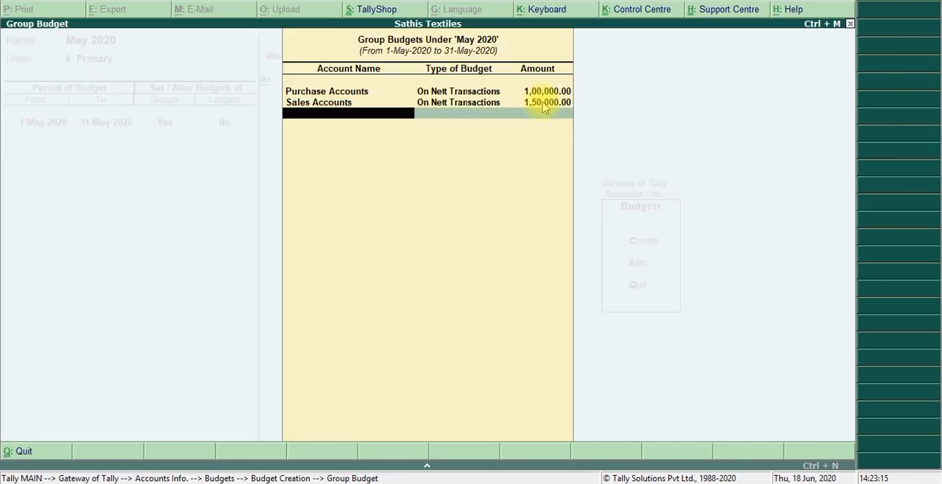
- Add a group budget for Direct Expenses, On Nett Transactions, with an amount of 10,000
{"action": "type", "text": "Dire"}
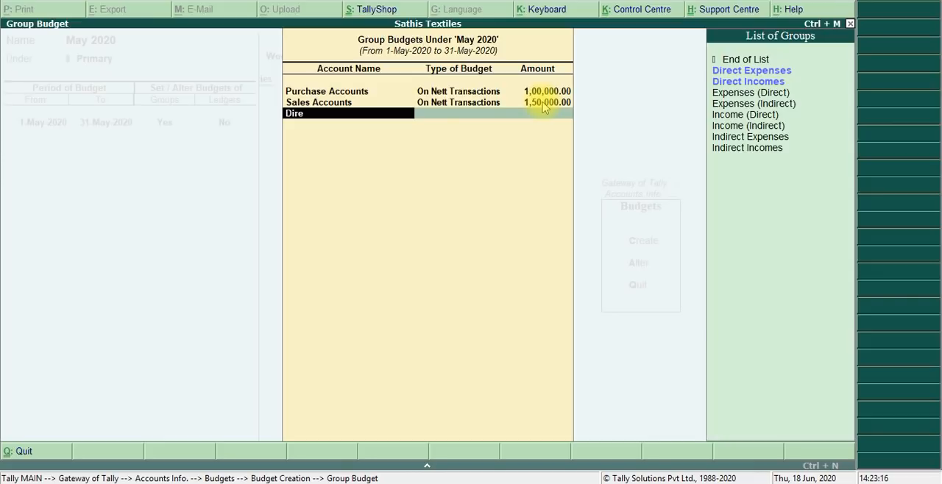
{"action": "key", "text": "Down"}
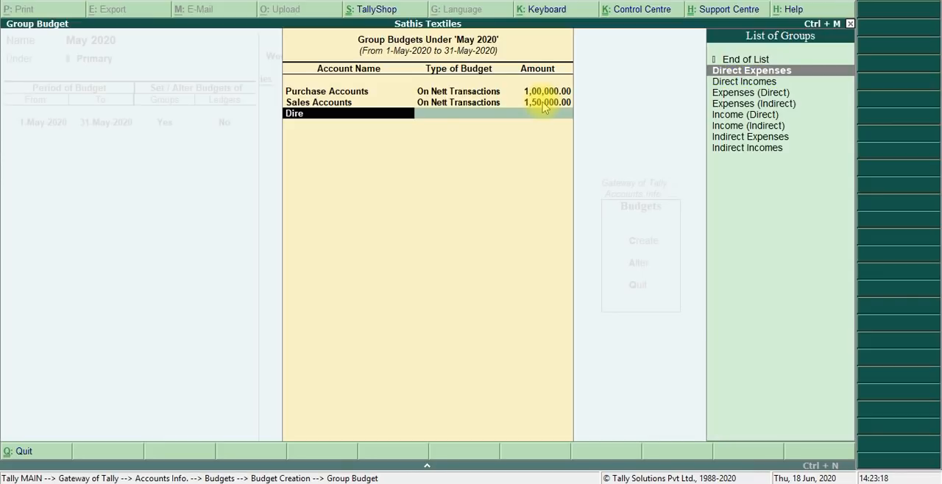
{"action": "key", "text": "Return"}
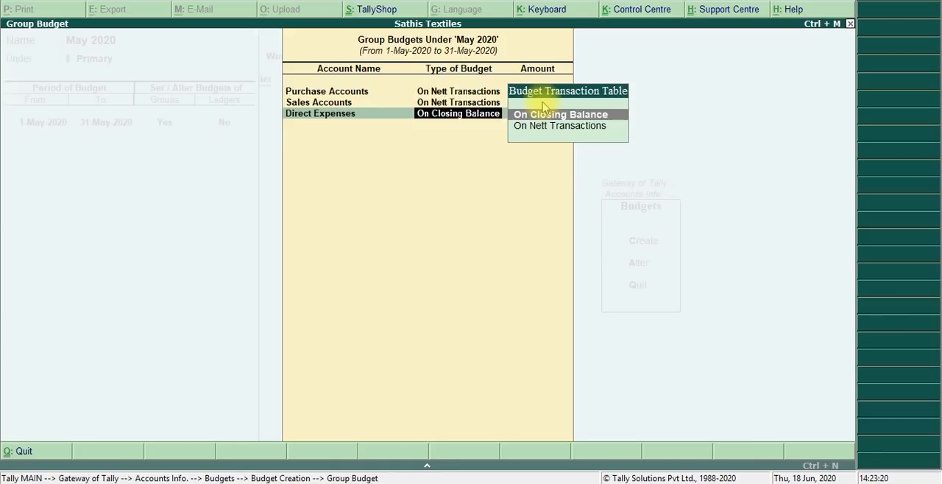
{"action": "key", "text": "Down"}
{"action": "key", "text": "Return"}
{"action": "type", "text": "10"}
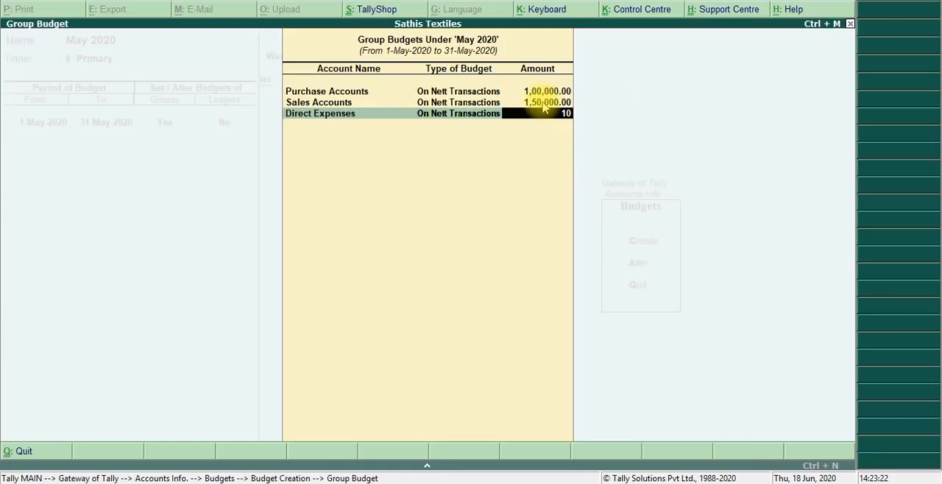
{"action": "type", "text": "000"}
{"action": "key", "text": "Return"}
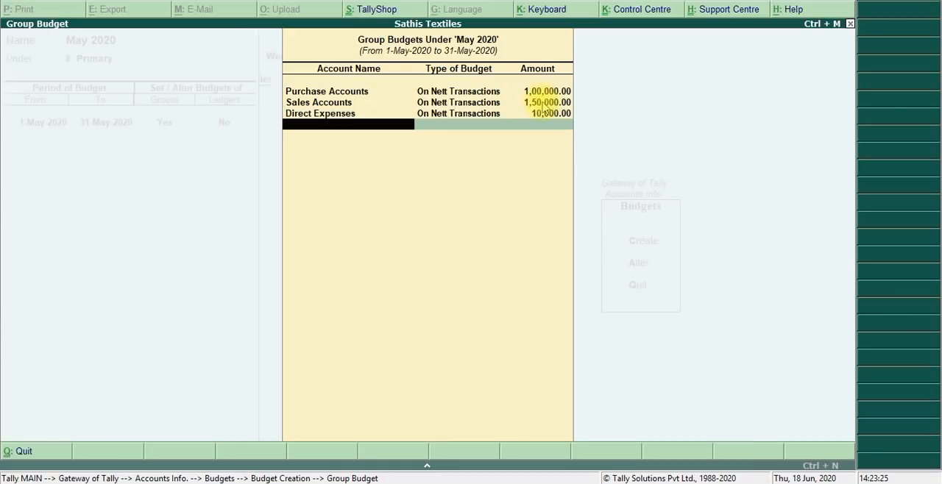
- Add a group budget for Indirect Expenses, On Nett Transactions, with the 15,000 amount given in the PDF's budget plan
{"action": "type", "text": "Ind"}
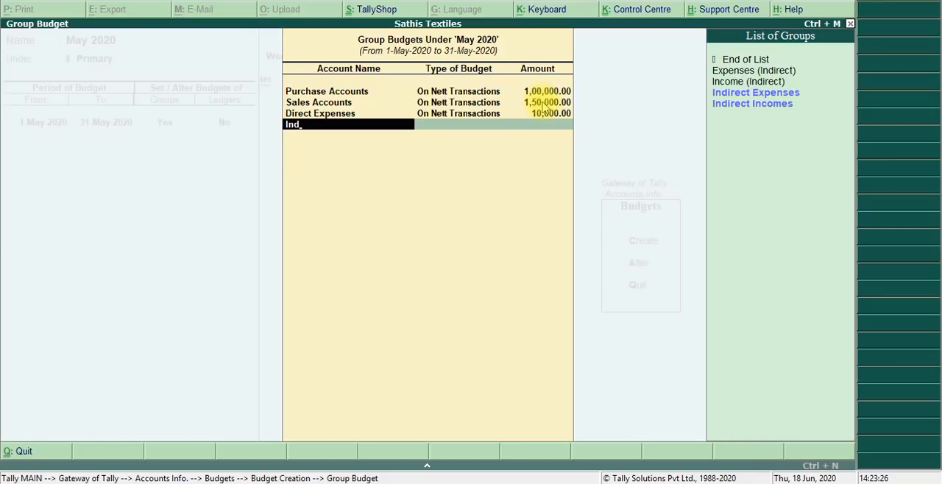
{"action": "key", "text": "Return"}
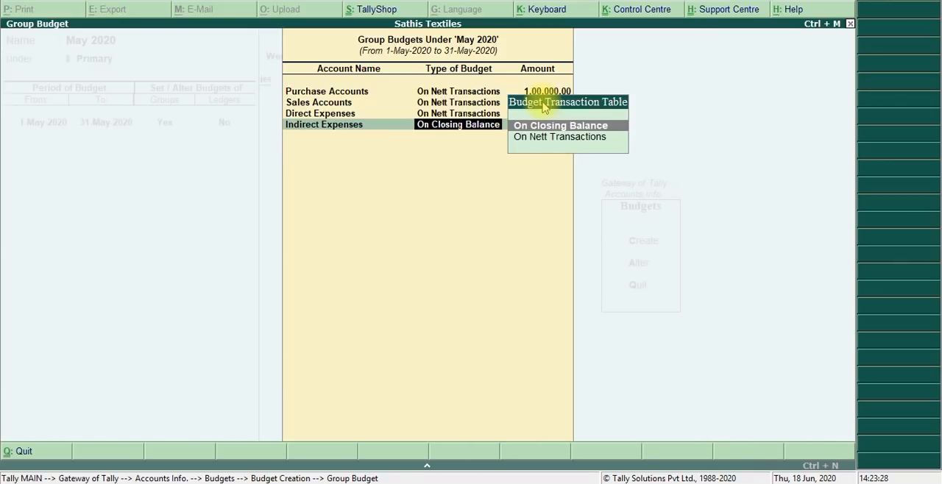
{"action": "key", "text": "Down"}
{"action": "key", "text": "Return"}
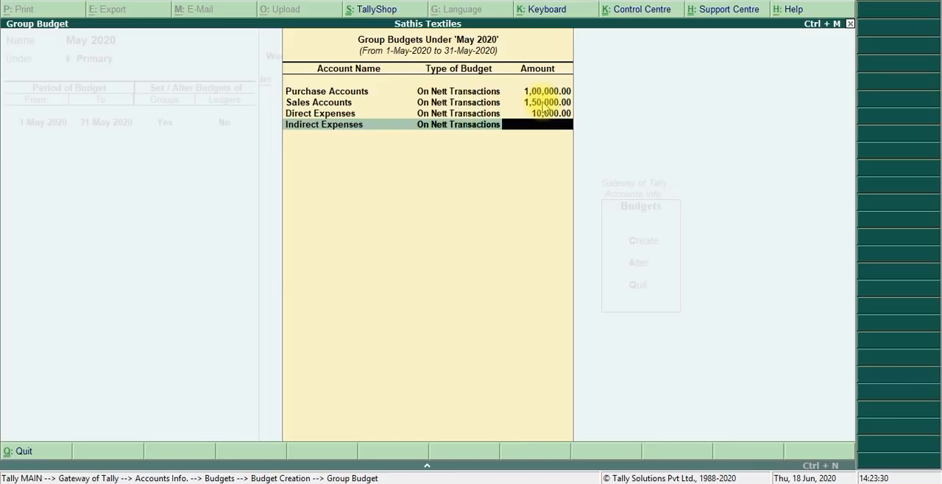
{"action": "key", "text": "alt+Tab"}
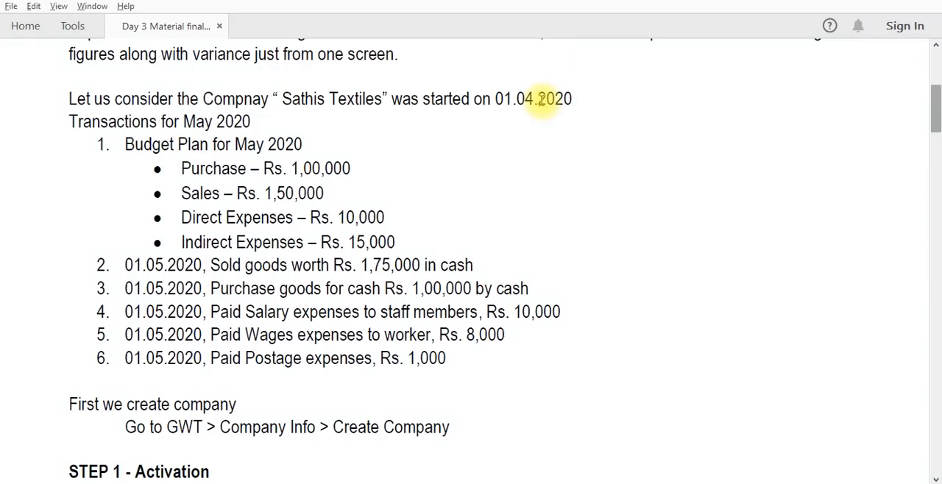
{"action": "key", "text": "alt+Tab"}
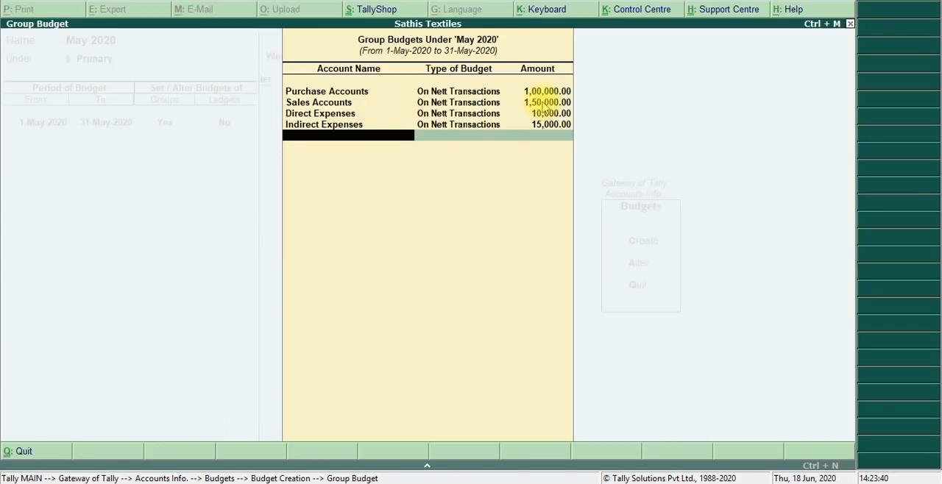
- Check the PDF's budget plan, save the May 2020 budget without ledger budgets and return to the Gateway of Tally
{"action": "key", "text": "alt+Tab"}
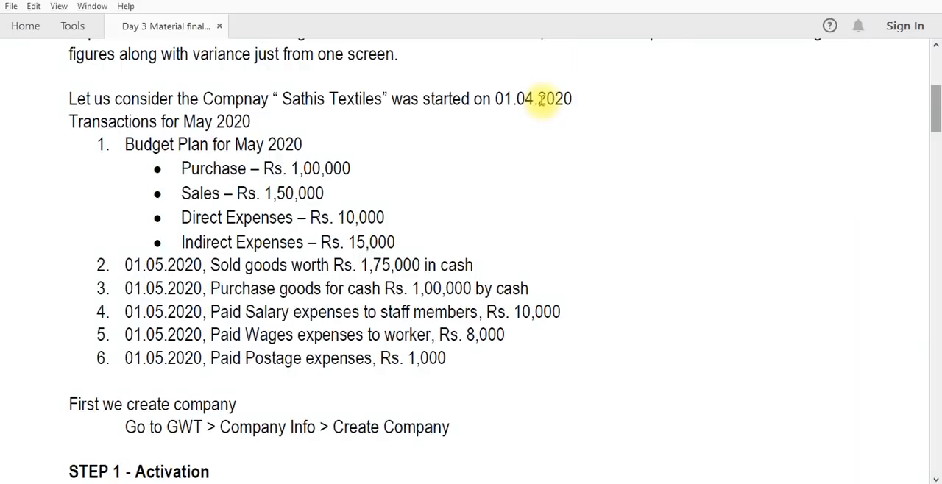
{"action": "key", "text": "alt+Tab"}
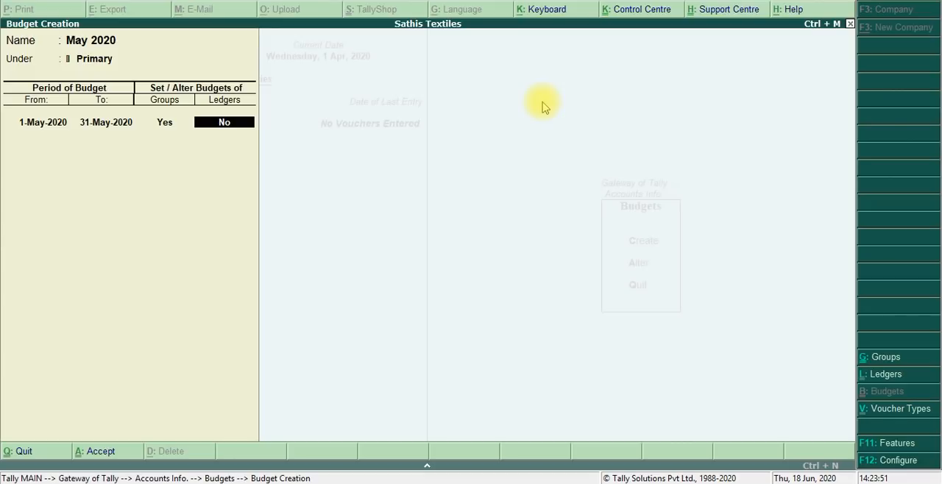
{"action": "key", "text": "Return"}
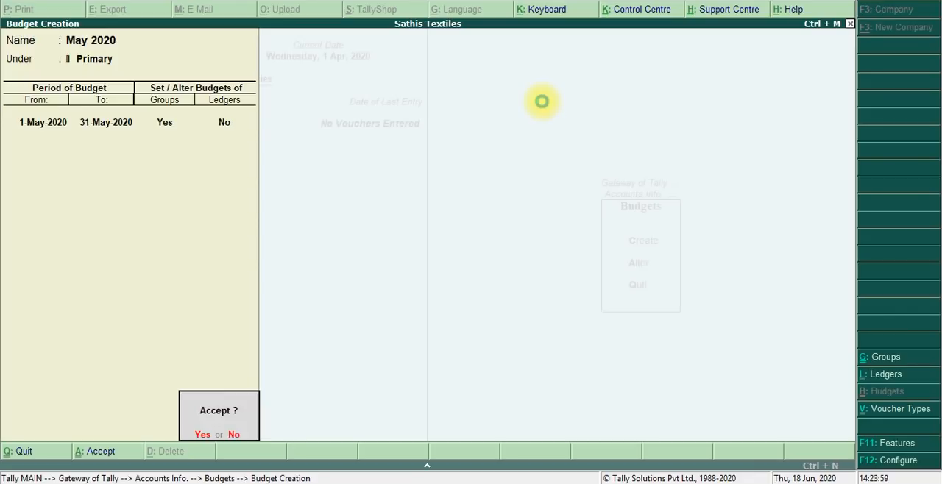
{"action": "key", "text": "Return"}
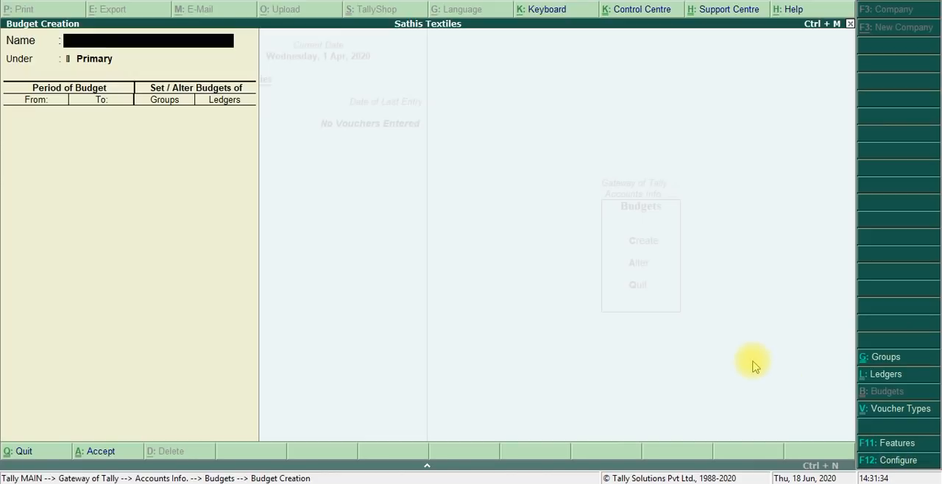
{"action": "key", "text": "Escape"}
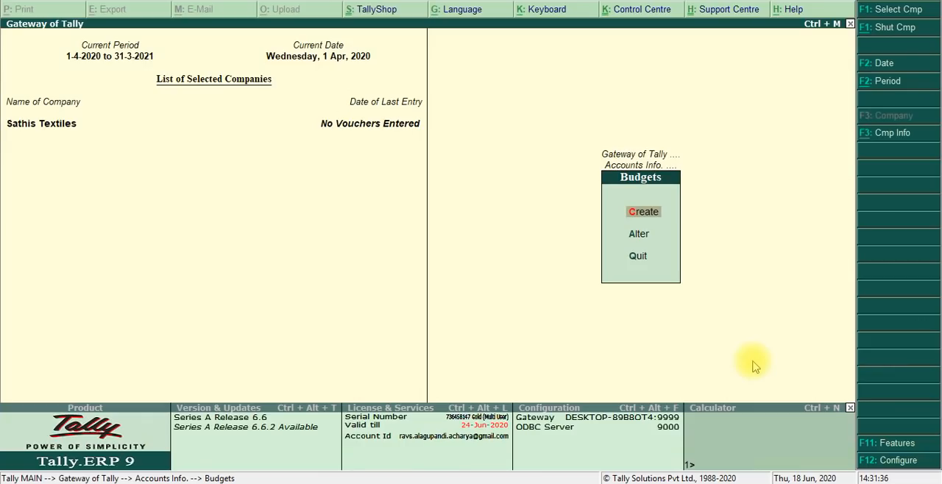
{"action": "key", "text": "Escape"}
{"action": "key", "text": "Escape"}
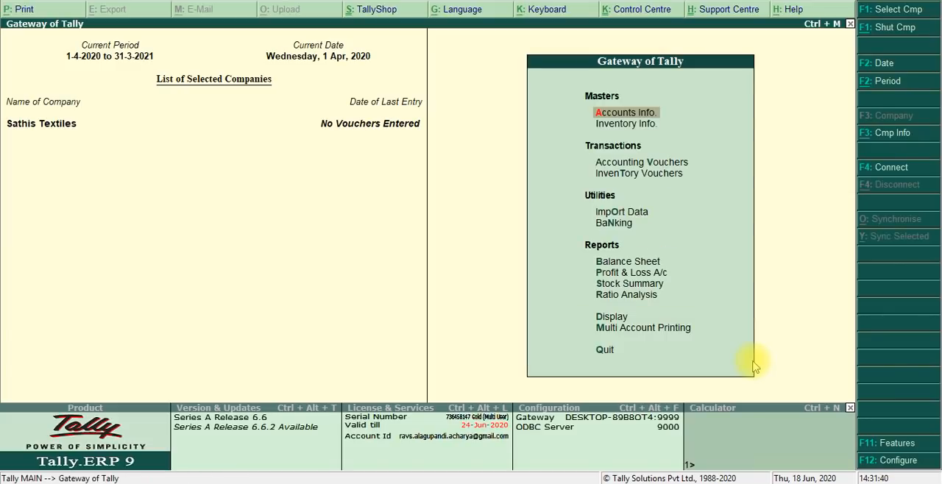
- Switch to the PDF and read the budget alteration and voucher entry instructions and the list of May 2020 transactions
{"action": "key", "text": "alt+Tab"}
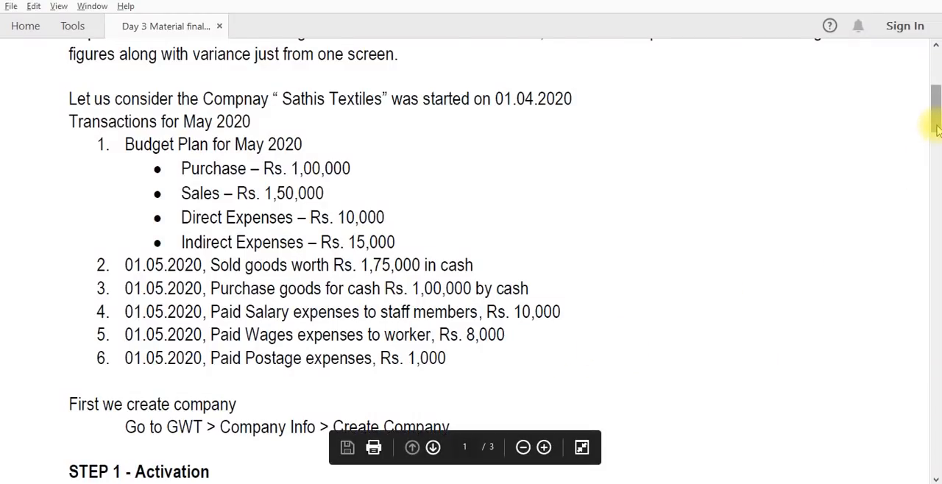
{"action": "left_click_drag", "start_coordinate": [937, 131], "coordinate": [937, 250]}
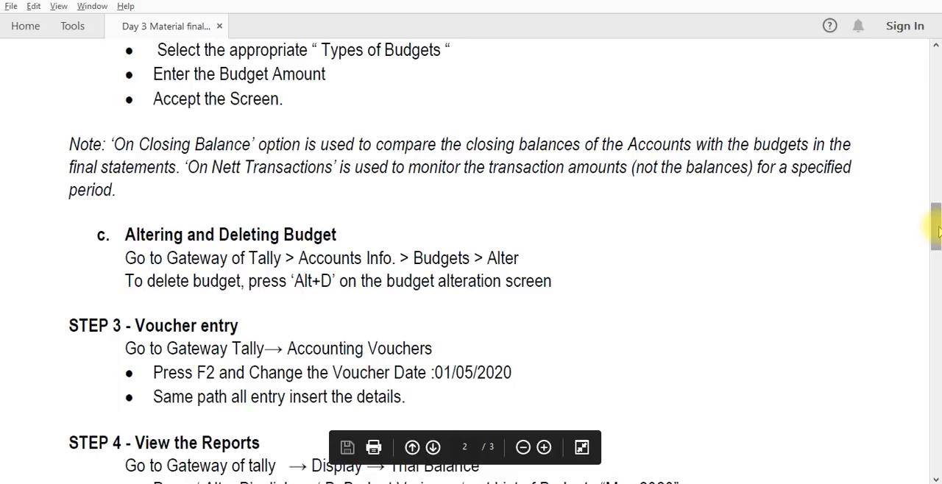
{"action": "left_click_drag", "start_coordinate": [936, 232], "coordinate": [920, 119]}
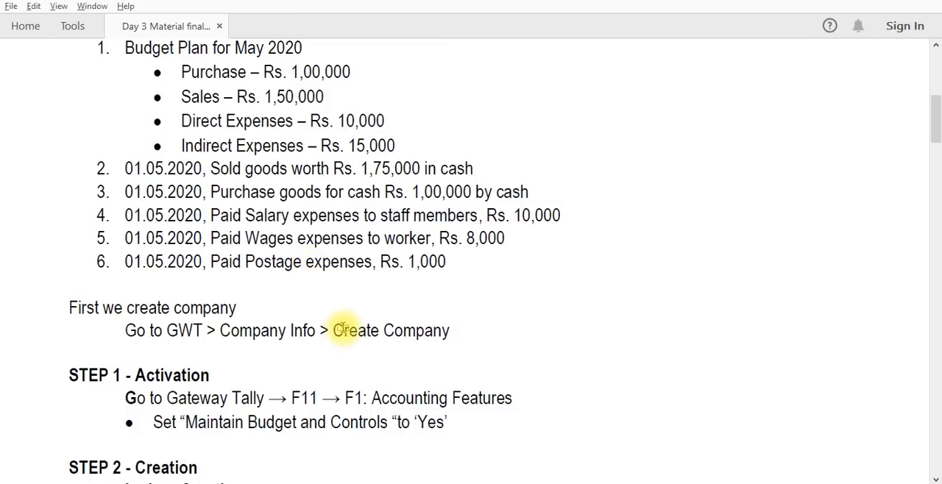
- Switch back to Tally.ERP 9, open accounting vouchers and turn off single entry mode for payment, receipt and contra vouchers in the voucher configuration
{"action": "key", "text": "alt+Tab"}
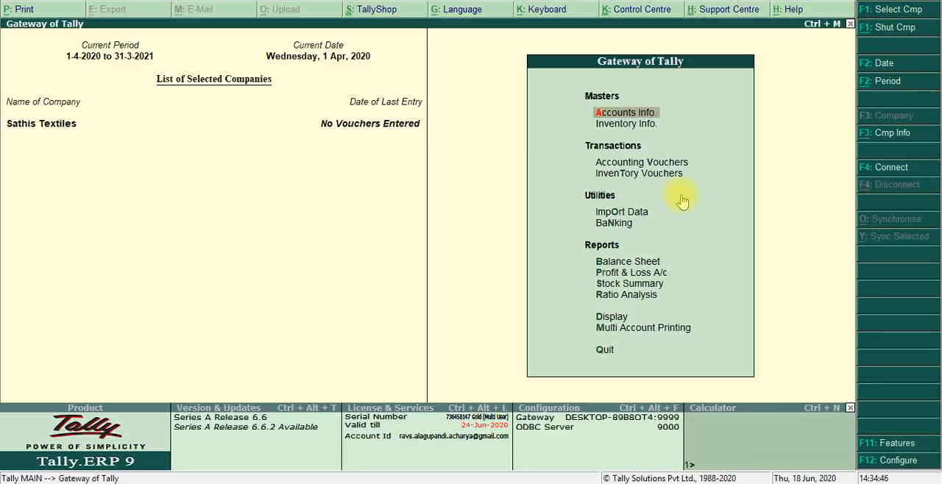
{"action": "left_click", "coordinate": [657, 164]}
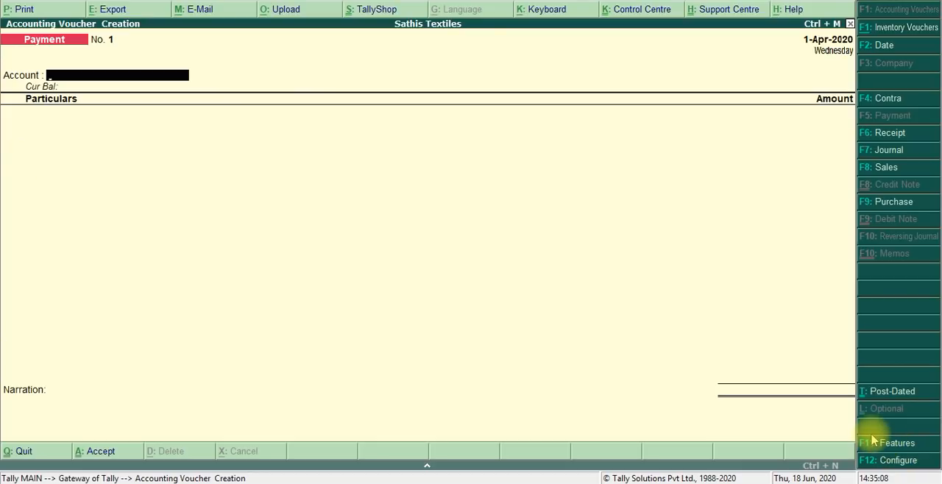
{"action": "key", "text": "F12"}
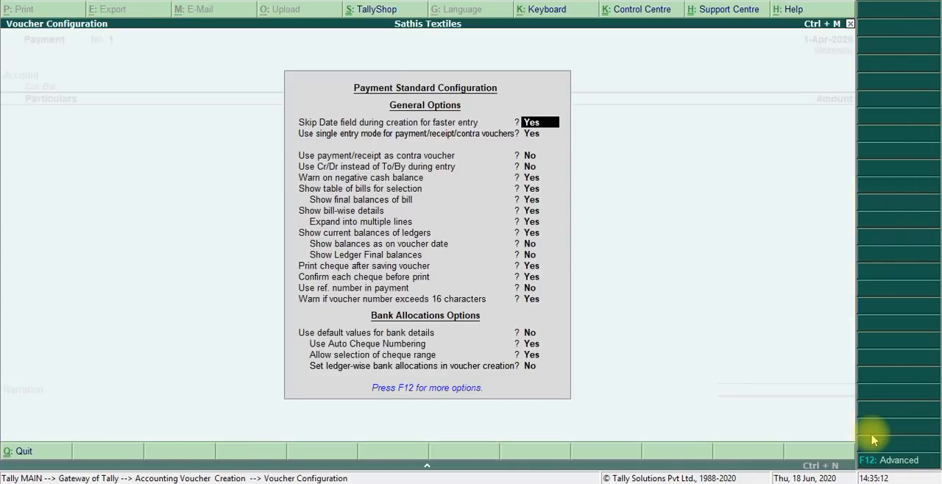
{"action": "key", "text": "Return"}
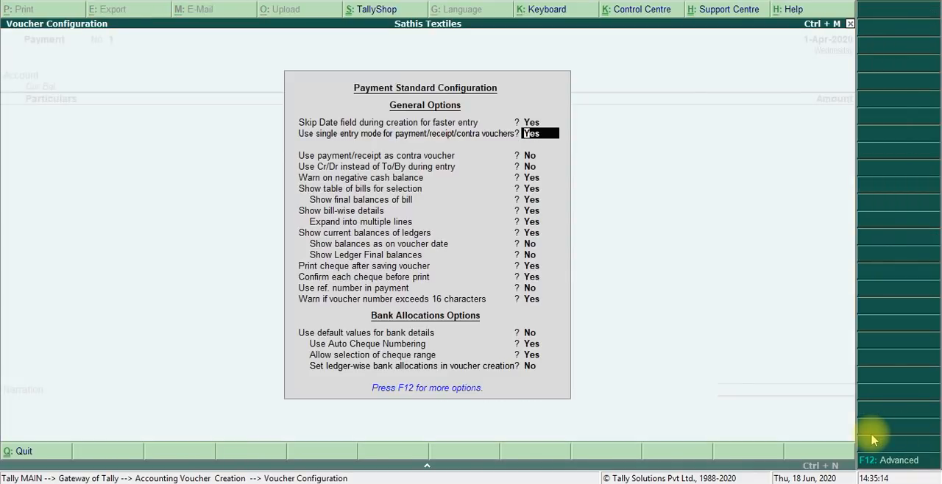
{"action": "type", "text": "n"}
{"action": "key", "text": "Return"}
{"action": "key", "text": "Return"}
{"action": "key", "text": "Return"}
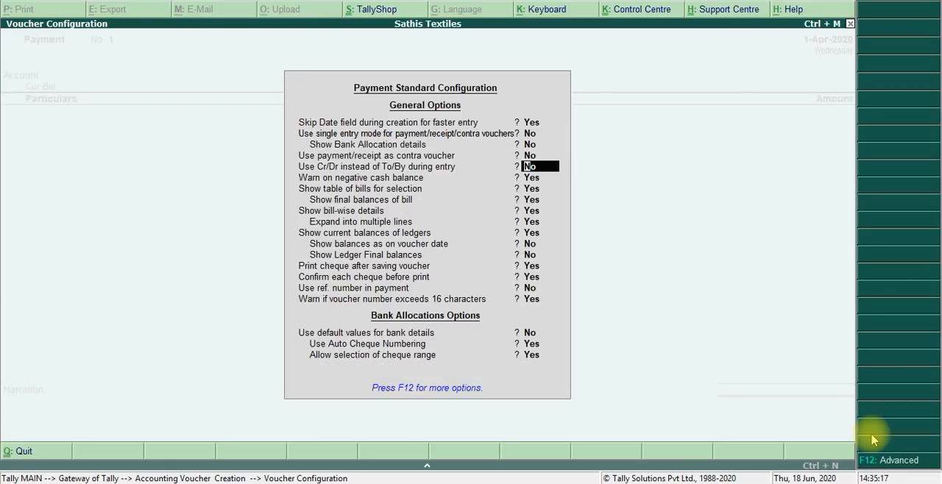
- Enable Cr/Dr instead of To/By during entry, keep the remaining voucher configuration options and save the configuration
{"action": "type", "text": "yes"}
{"action": "key", "text": "Return"}
{"action": "key", "text": "Return"}
{"action": "key", "text": "Return"}
{"action": "key", "text": "Return"}
{"action": "key", "text": "Return"}
{"action": "key", "text": "Return"}
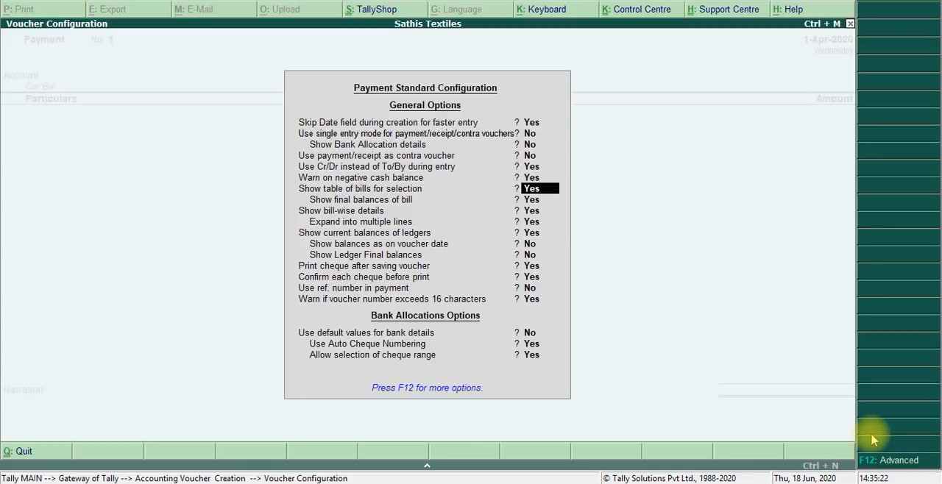
{"action": "key", "text": "Return"}
{"action": "key", "text": "Return"}
{"action": "key", "text": "Return"}
{"action": "key", "text": "Return"}
{"action": "key", "text": "Return"}
{"action": "key", "text": "Return"}
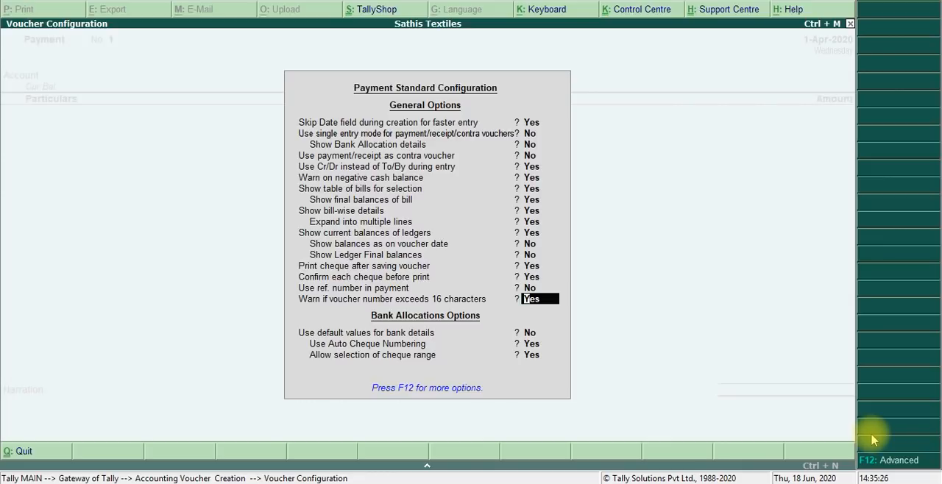
{"action": "key", "text": "Return"}
{"action": "key", "text": "Return"}
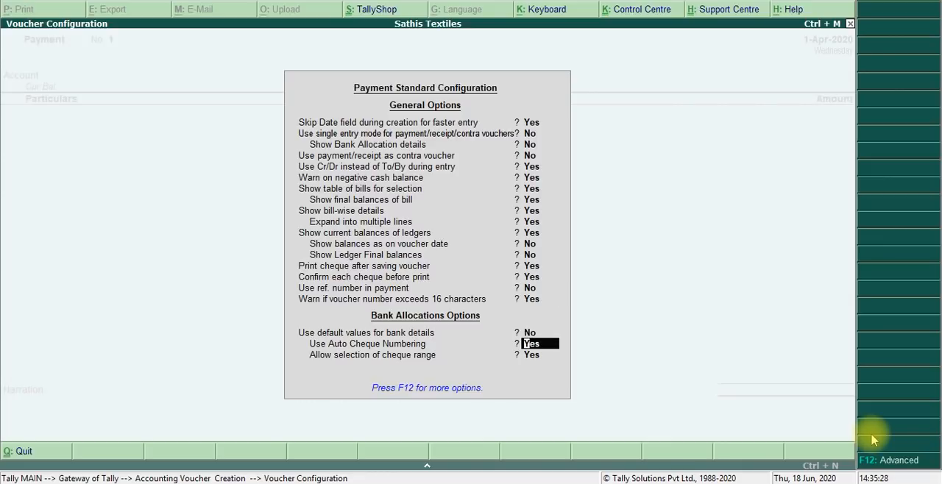
{"action": "key", "text": "Return"}
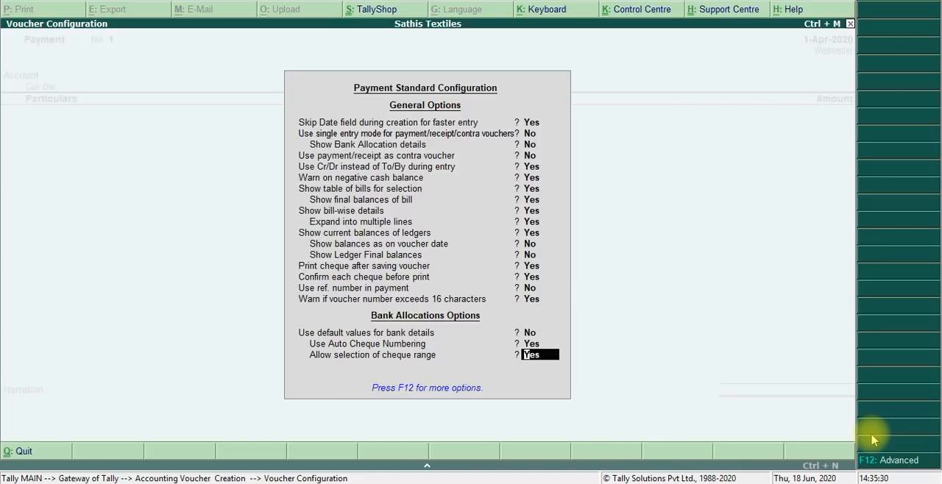
{"action": "key", "text": "Return"}
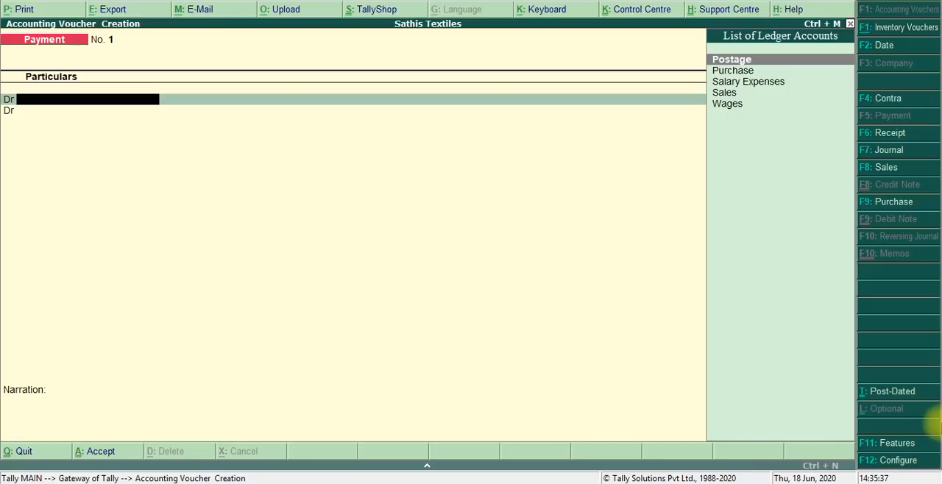
- Open a sales voucher, switch it from invoice to voucher mode and set the voucher date to 1-May-2020
{"action": "left_click", "coordinate": [882, 204]}
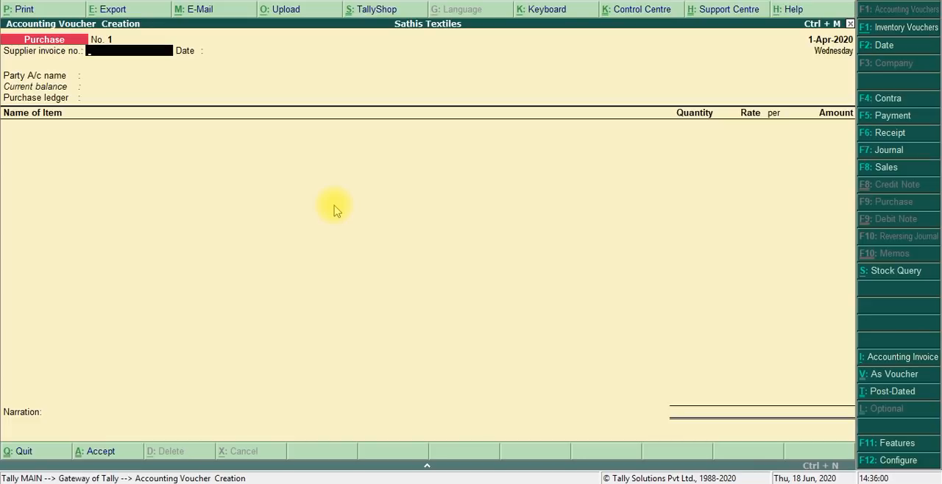
{"action": "left_click", "coordinate": [883, 170]}
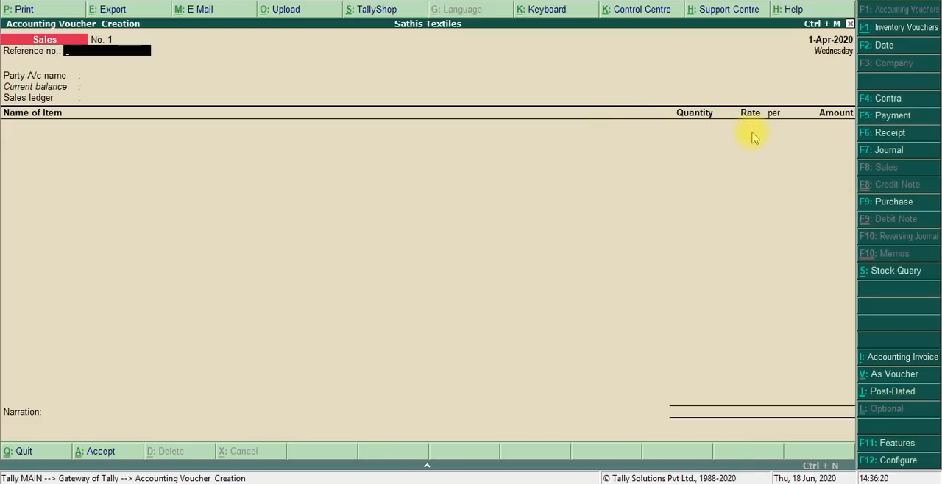
{"action": "left_click", "coordinate": [895, 377]}
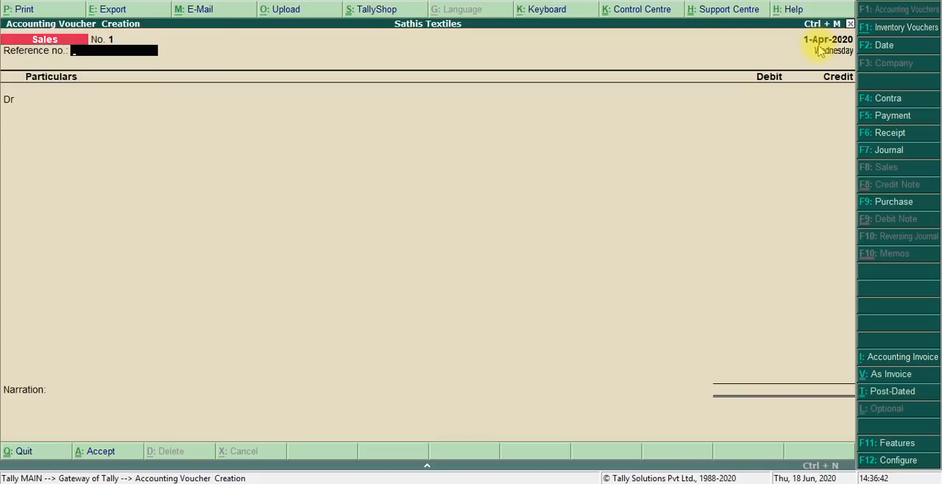
{"action": "left_click", "coordinate": [881, 47]}
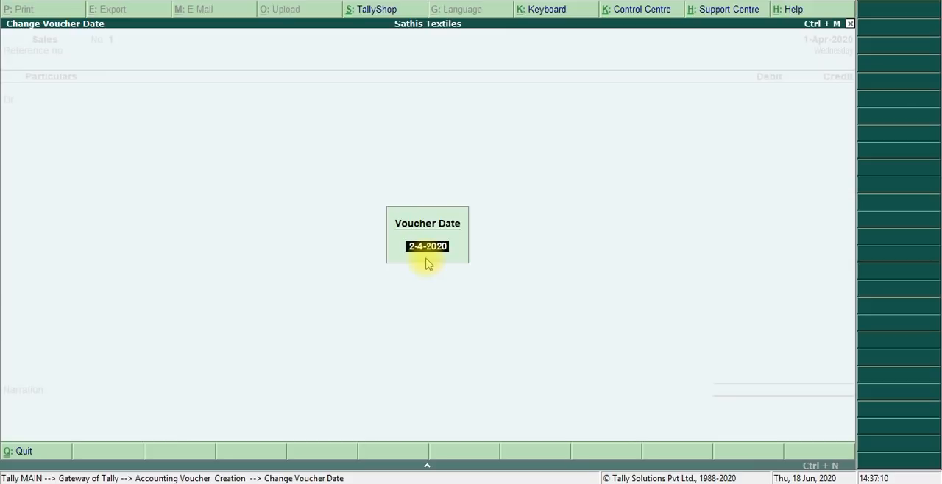
{"action": "type", "text": "1.5"}
{"action": "key", "text": "Return"}
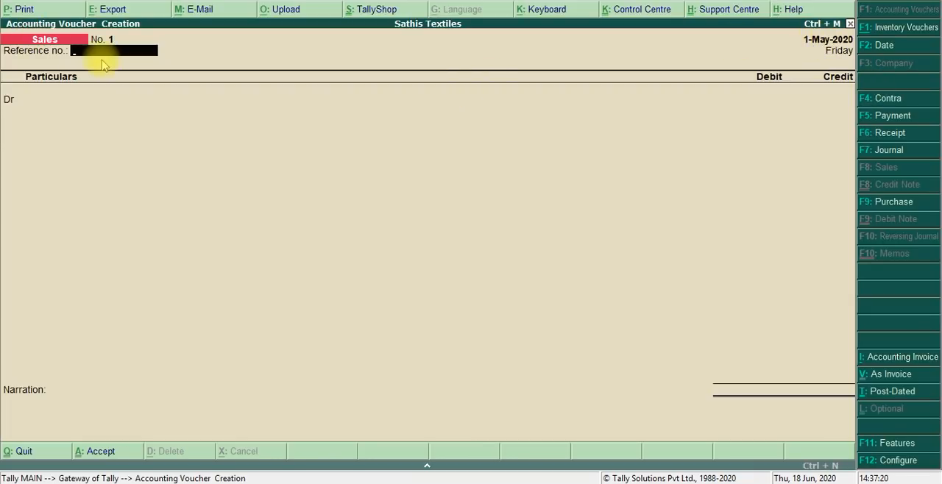
- Choose Cash as the sales voucher's debit ledger, leaving the reference number blank and the default party details in place
{"action": "key", "text": "Return"}
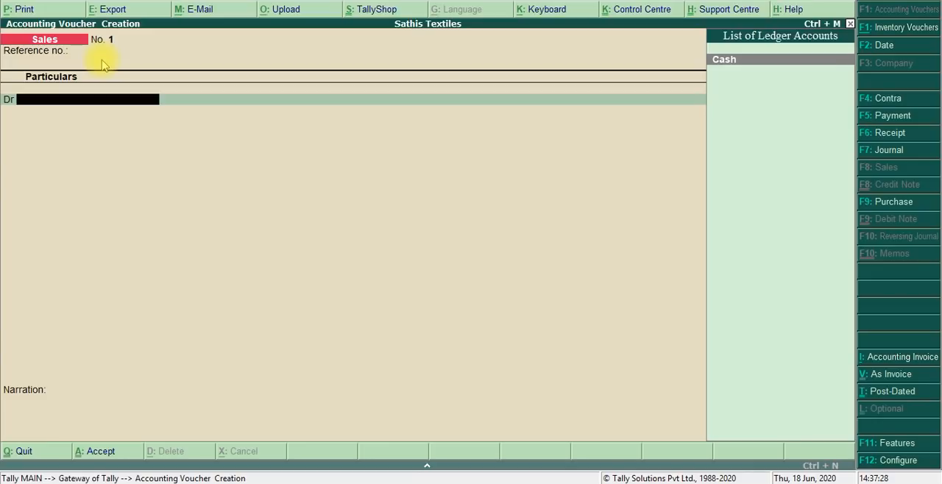
{"action": "key", "text": "Return"}
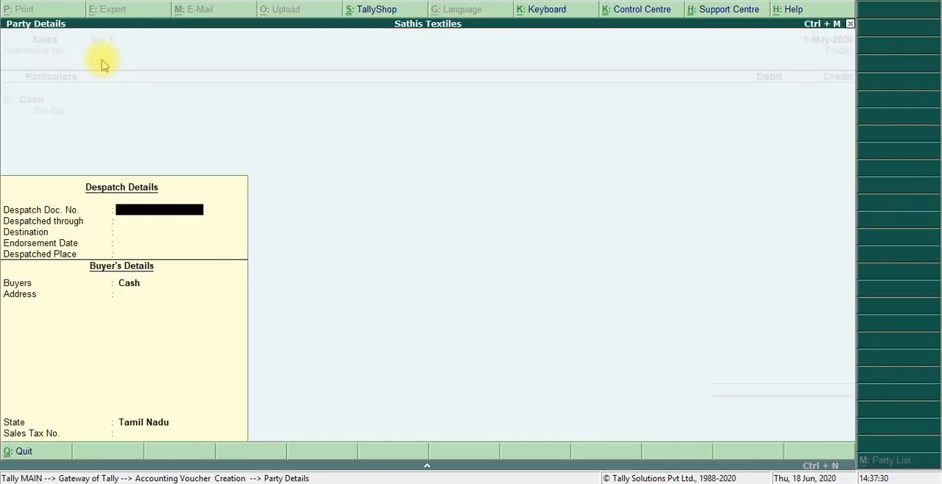
{"action": "key", "text": "Return"}
{"action": "key", "text": "Return"}
{"action": "key", "text": "Return"}
{"action": "key", "text": "Return"}
{"action": "key", "text": "Return"}
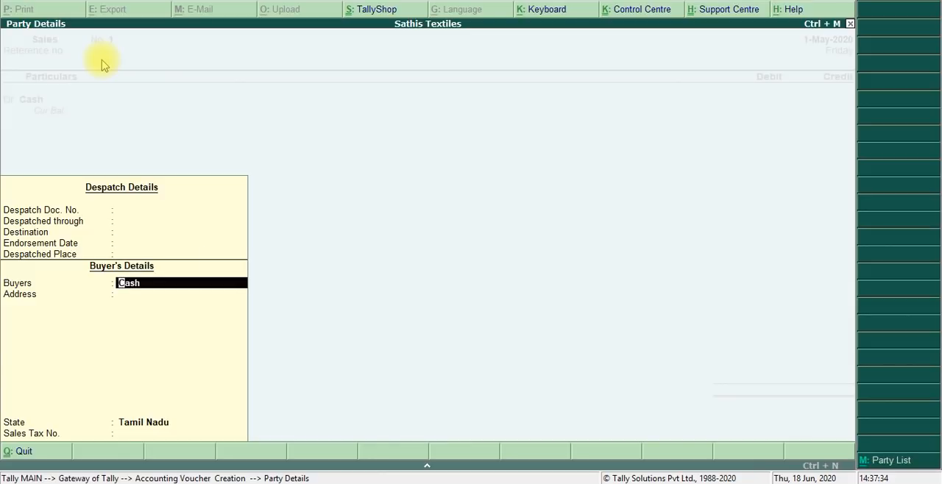
{"action": "key", "text": "Return"}
{"action": "key", "text": "Return"}
{"action": "key", "text": "Return"}
{"action": "key", "text": "Return"}
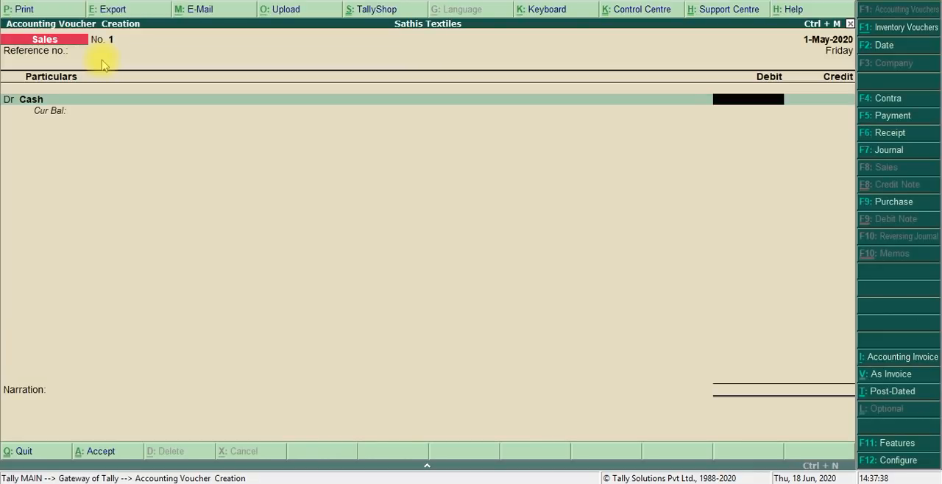
- Debit Cash 175000, credit Sales with the same amount without inventory allocations or narration, and save the sales voucher
{"action": "type", "text": "175000"}
{"action": "key", "text": "Return"}
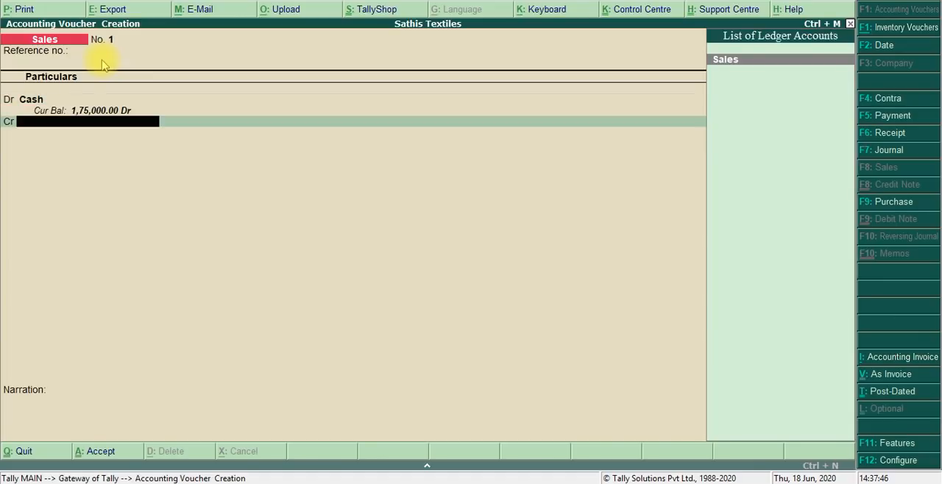
{"action": "key", "text": "Return"}
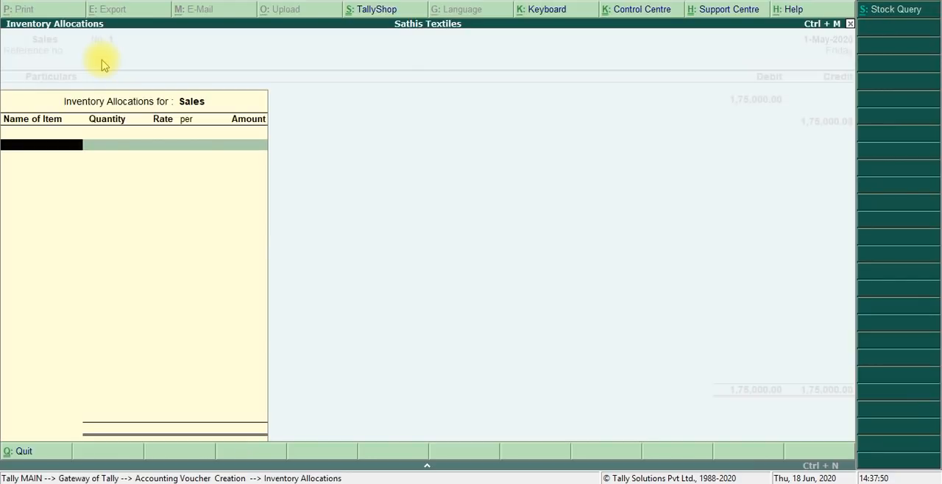
{"action": "key", "text": "Escape"}
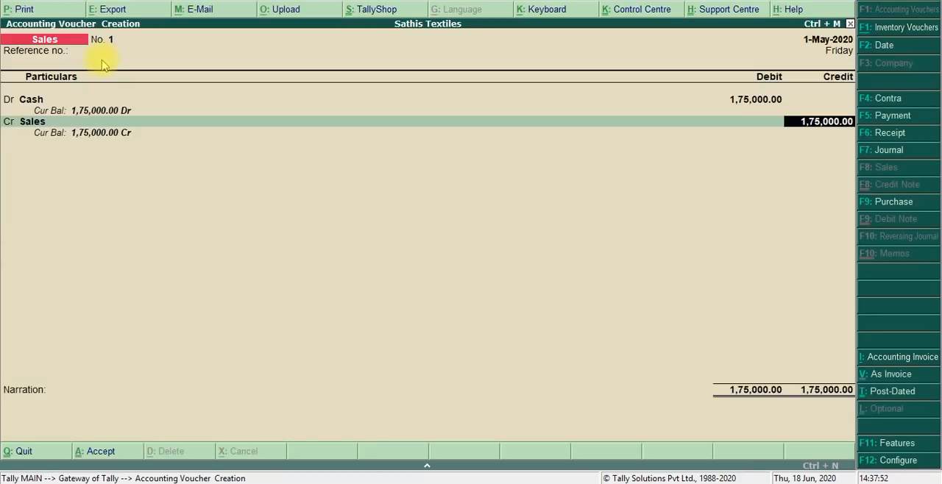
{"action": "key", "text": "Return"}
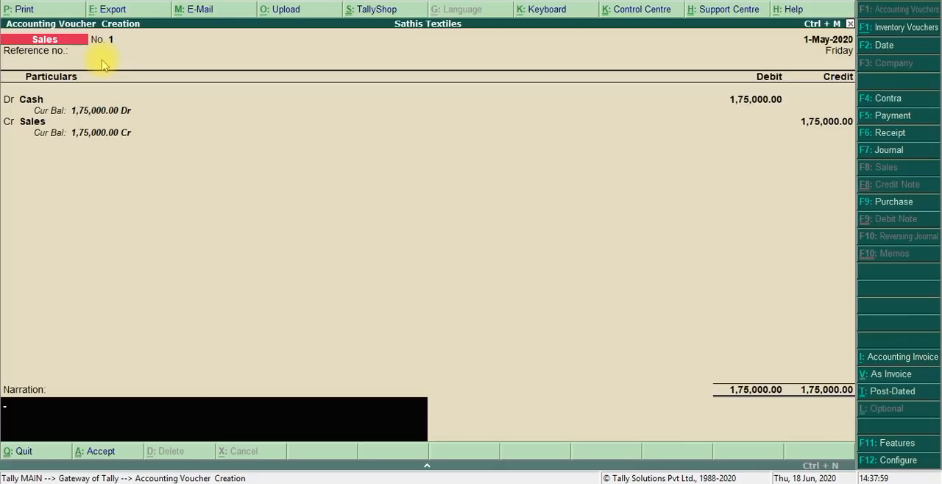
{"action": "key", "text": "Return"}
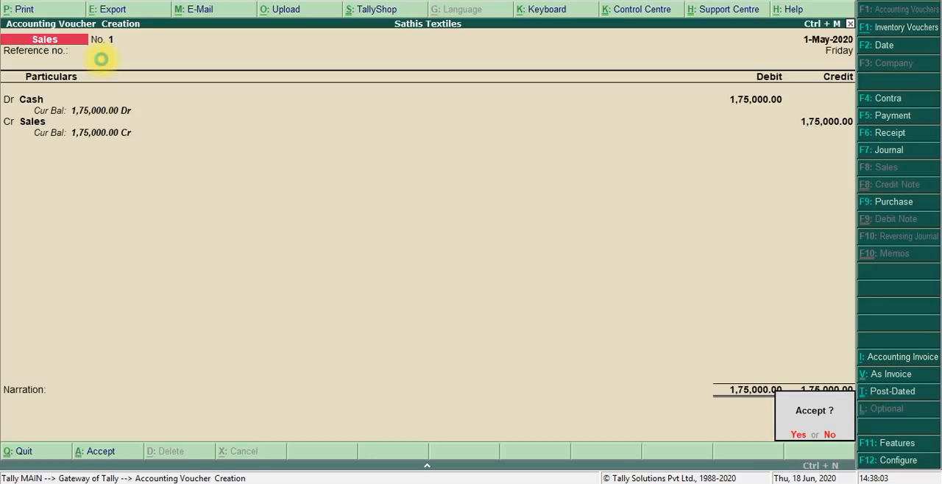
{"action": "key", "text": "Return"}
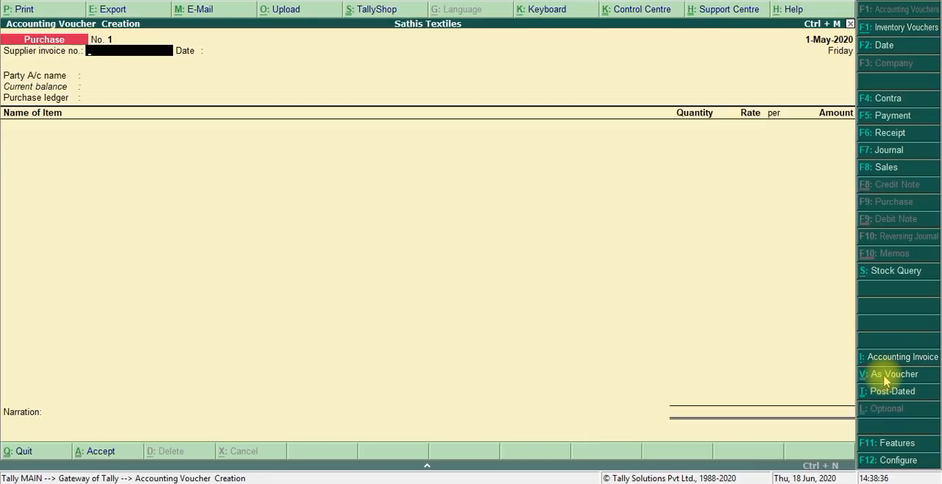
- Open a purchase voucher in voucher mode and choose Cash as the credit ledger, keeping blank supplier invoice fields and default party details
{"action": "left_click", "coordinate": [879, 376]}
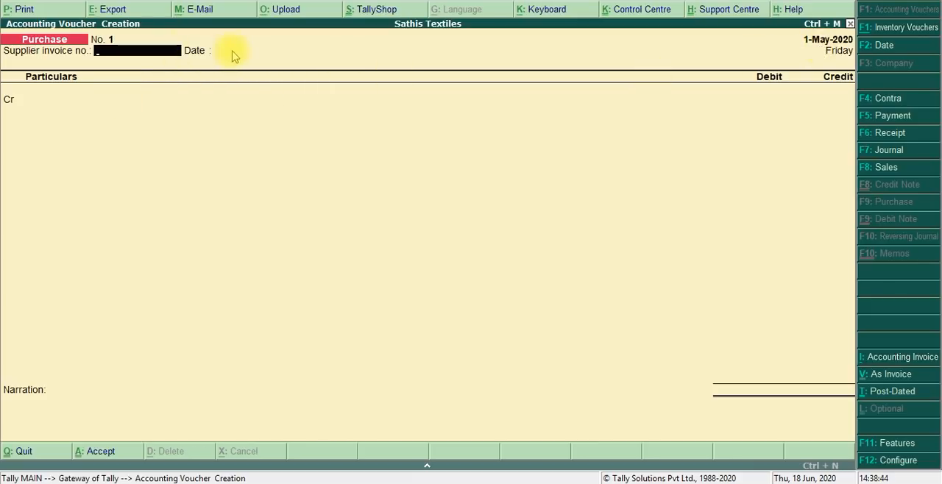
{"action": "key", "text": "Return"}
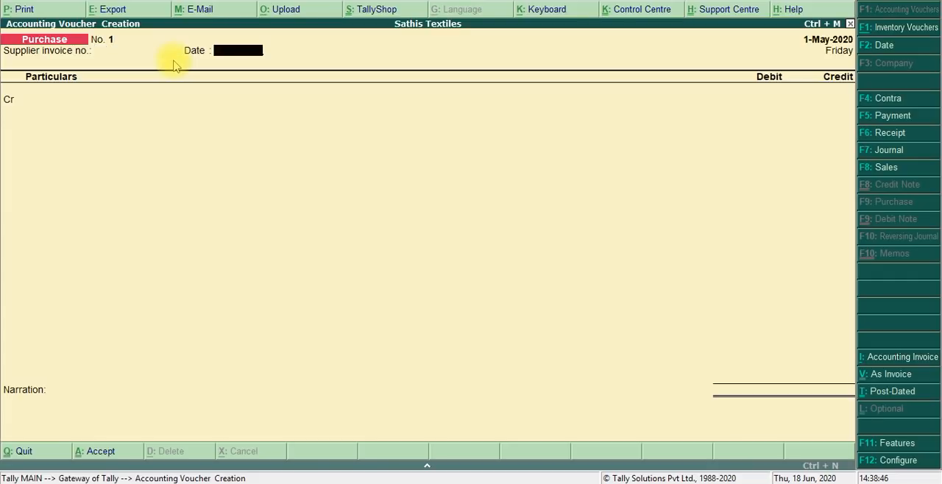
{"action": "key", "text": "Return"}
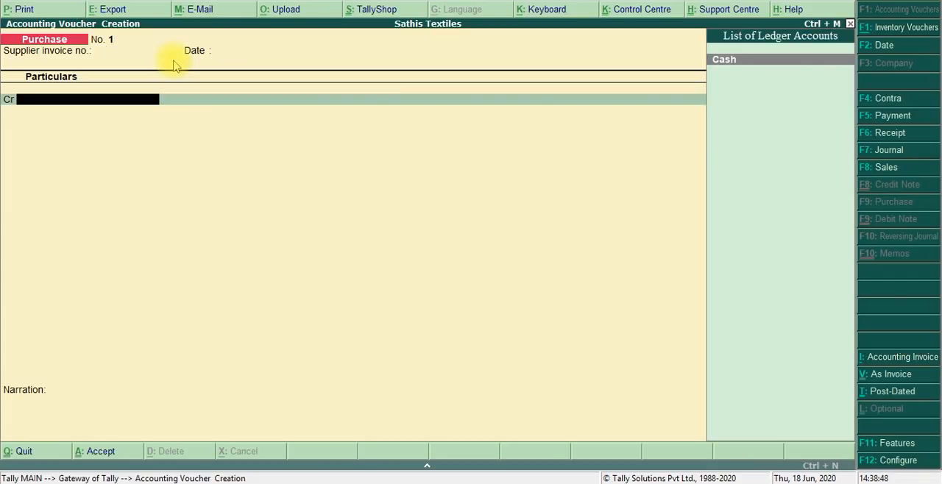
{"action": "key", "text": "Return"}
{"action": "key", "text": "Return"}
{"action": "key", "text": "Return"}
{"action": "key", "text": "Return"}
{"action": "key", "text": "Return"}
{"action": "key", "text": "Return"}
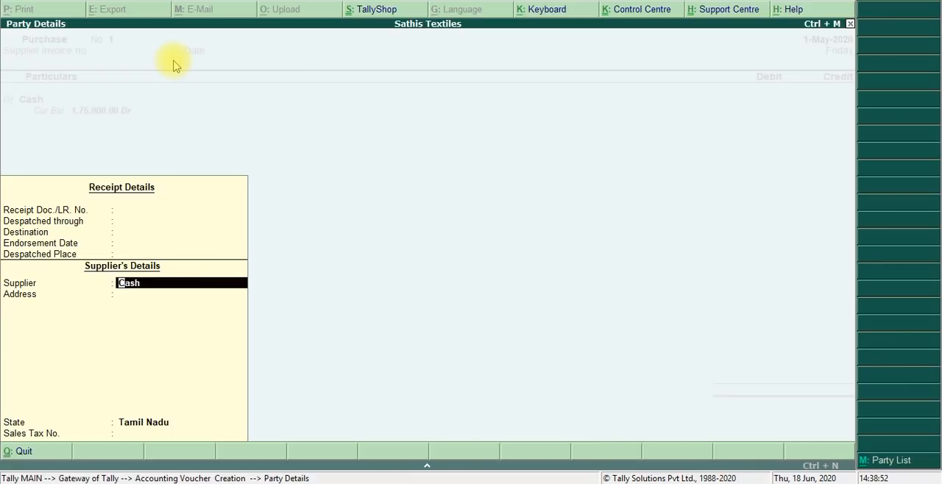
{"action": "key", "text": "Return"}
{"action": "key", "text": "Return"}
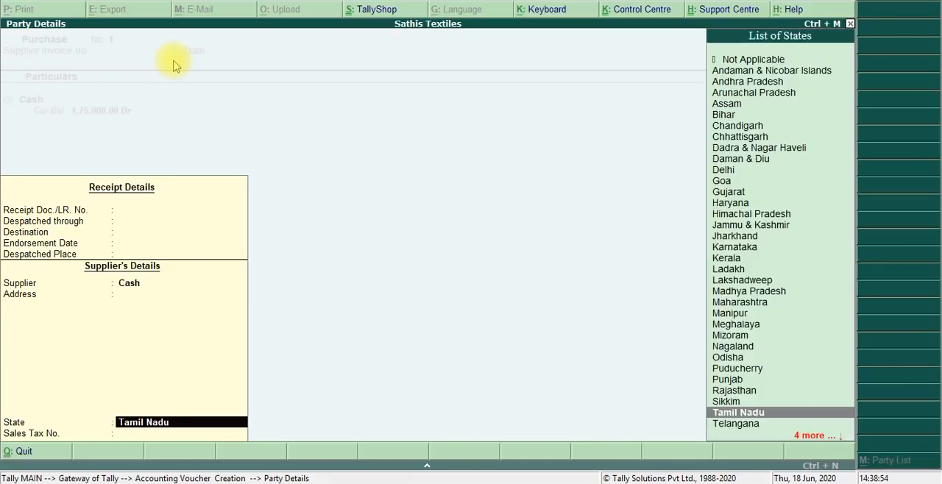
{"action": "key", "text": "Return"}
{"action": "key", "text": "Return"}
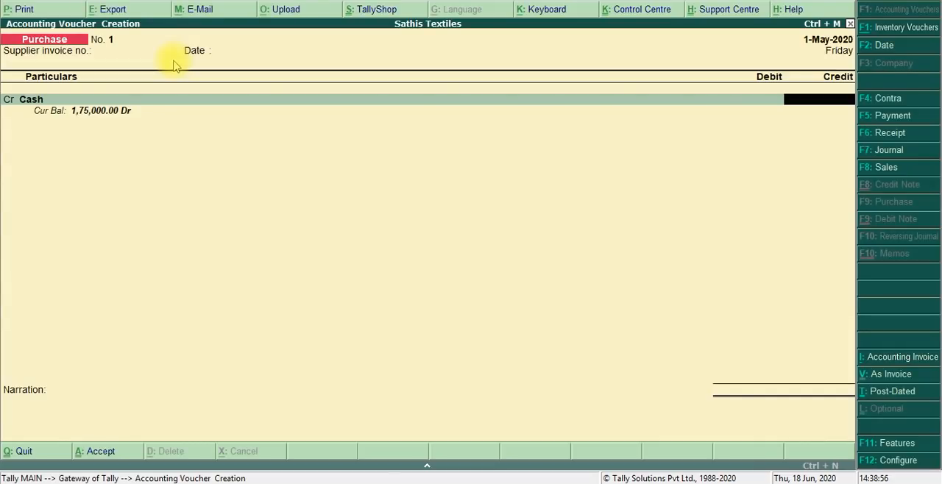
- Credit Cash 100000, debit Purchase with the same amount without inventory allocations or narration, and save the purchase voucher
{"action": "type", "text": "100000"}
{"action": "key", "text": "Return"}
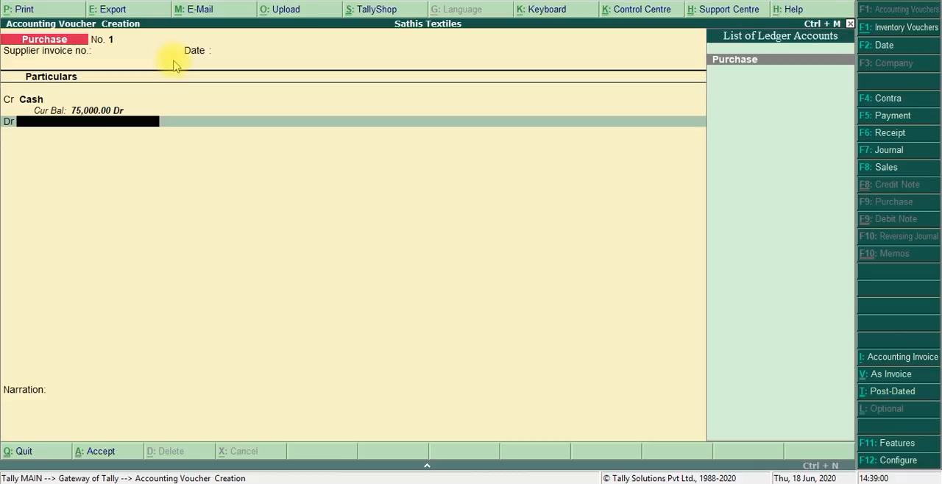
{"action": "key", "text": "Return"}
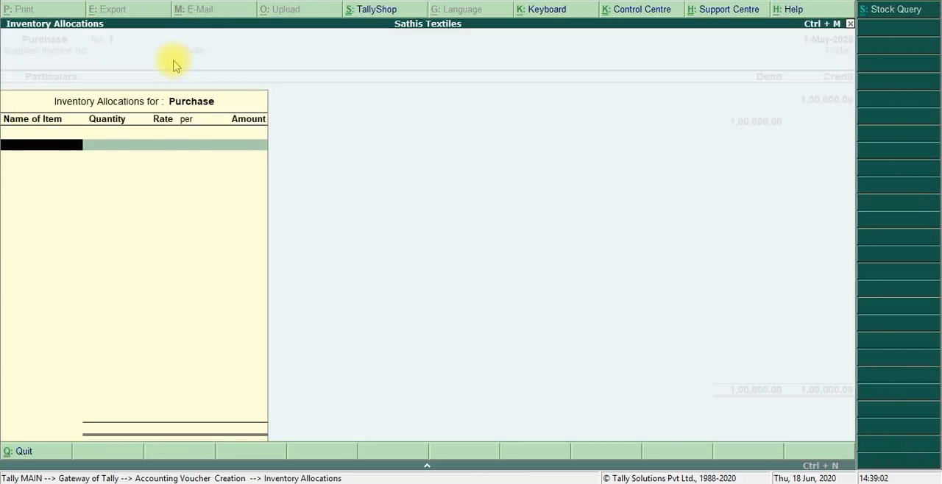
{"action": "key", "text": "Return"}
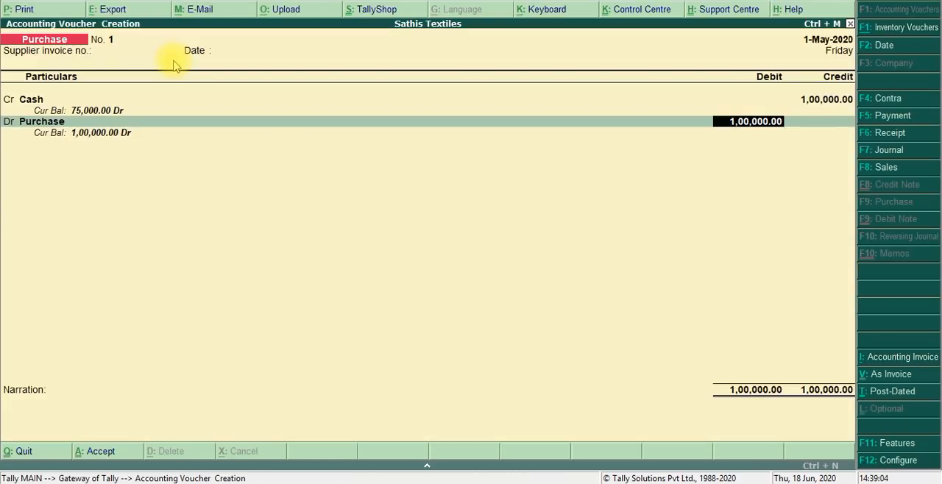
{"action": "key", "text": "Return"}
{"action": "key", "text": "Return"}
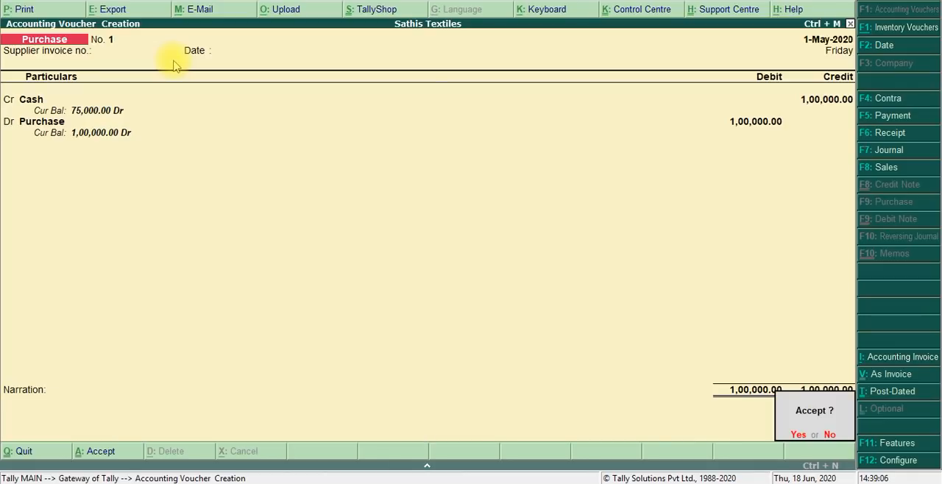
{"action": "key", "text": "Return"}
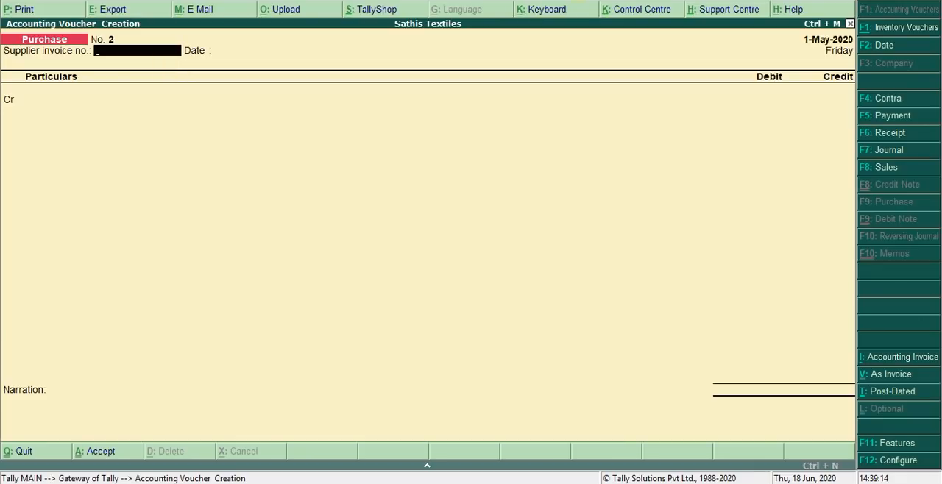
- Record a payment voucher debiting Salary Expenses 10,000 and crediting Cash with the same amount, leaving the narration blank
{"action": "left_click", "coordinate": [893, 116]}
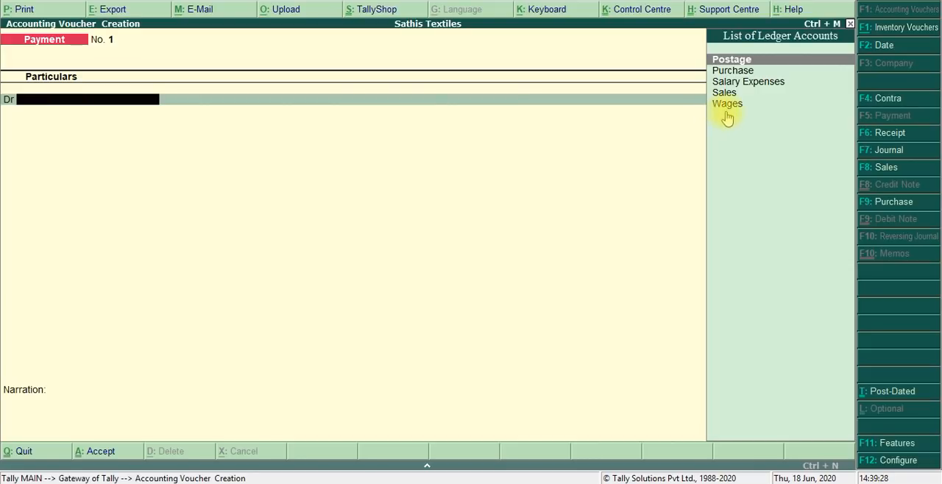
{"action": "left_click", "coordinate": [743, 85]}
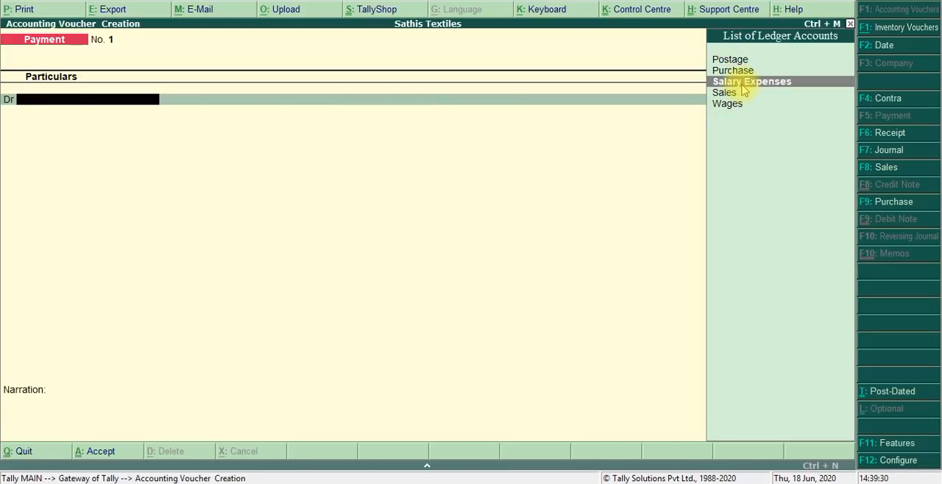
{"action": "key", "text": "Return"}
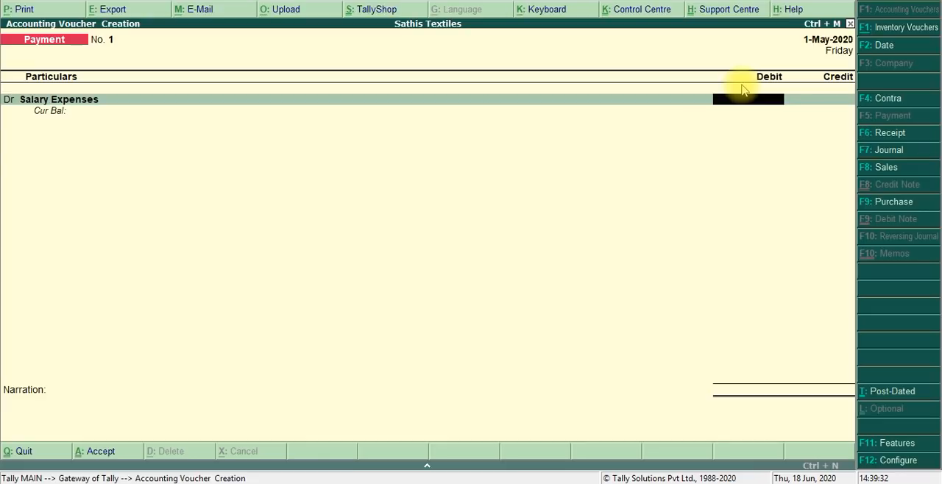
{"action": "type", "text": "10,000"}
{"action": "key", "text": "Return"}
{"action": "key", "text": "Return"}
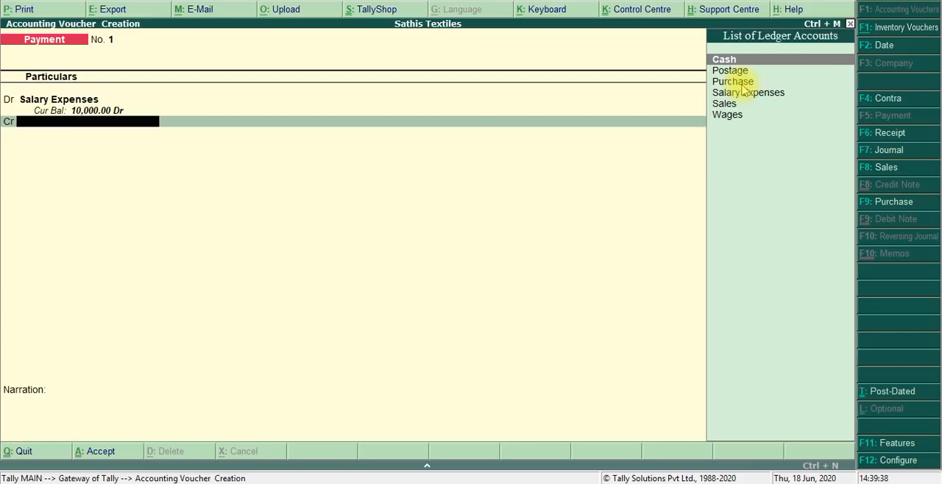
{"action": "key", "text": "Return"}
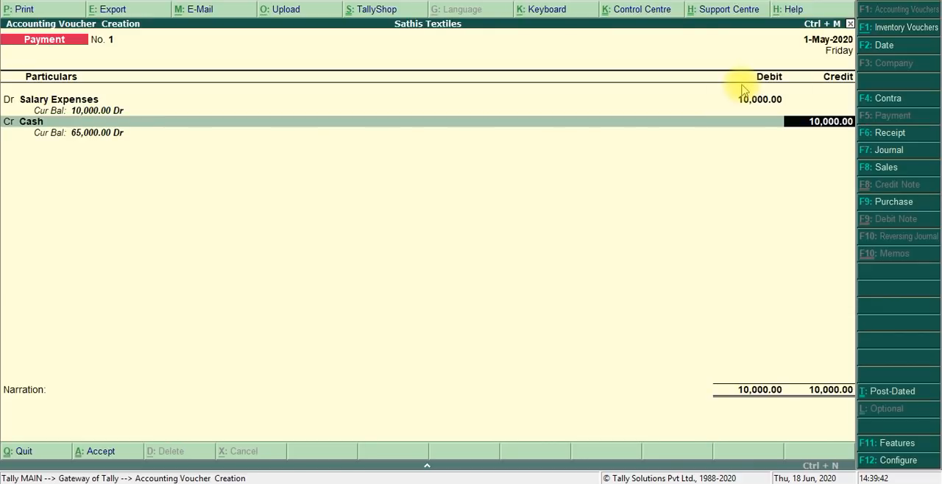
{"action": "key", "text": "Return"}
{"action": "key", "text": "Return"}
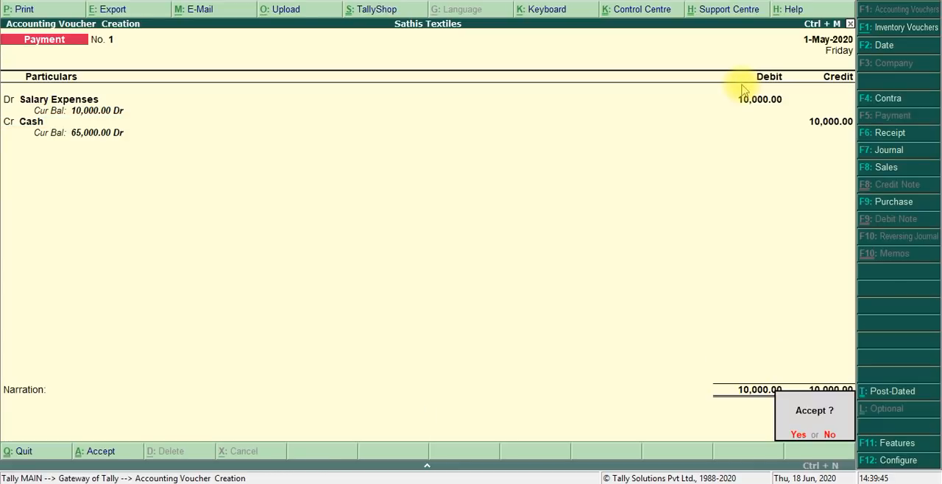
{"action": "key", "text": "Return"}
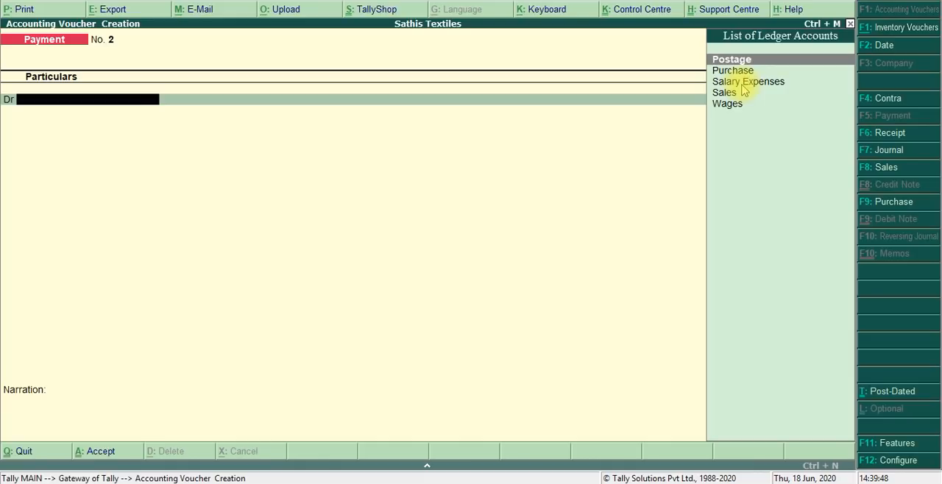
- Check the wages entry in the Day 3 Material PDF and record a payment voucher debiting Wages 8000 and crediting Cash, without narration
{"action": "key", "text": "alt+Tab"}
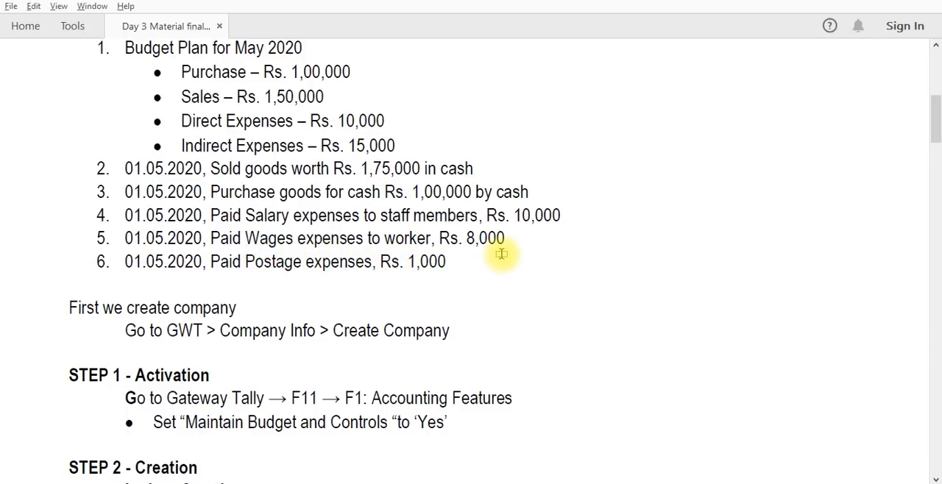
{"action": "key", "text": "alt+Tab"}
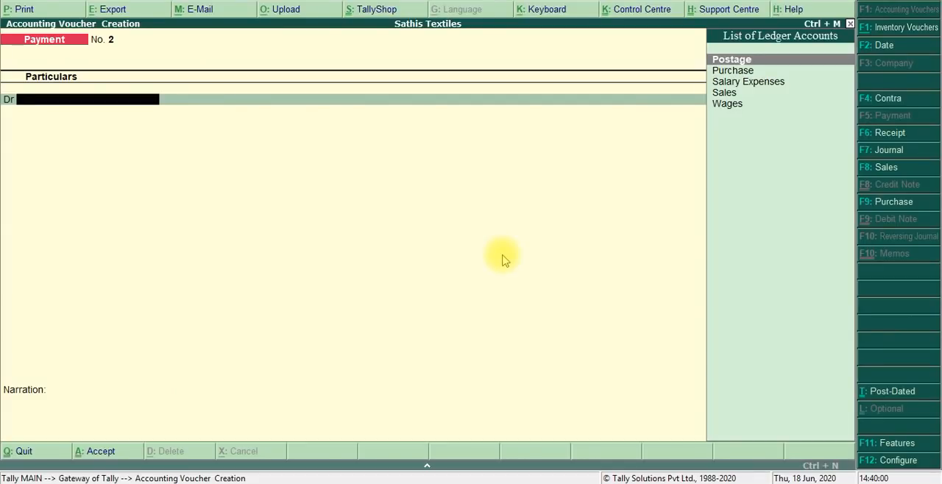
{"action": "type", "text": "Wa"}
{"action": "key", "text": "Return"}
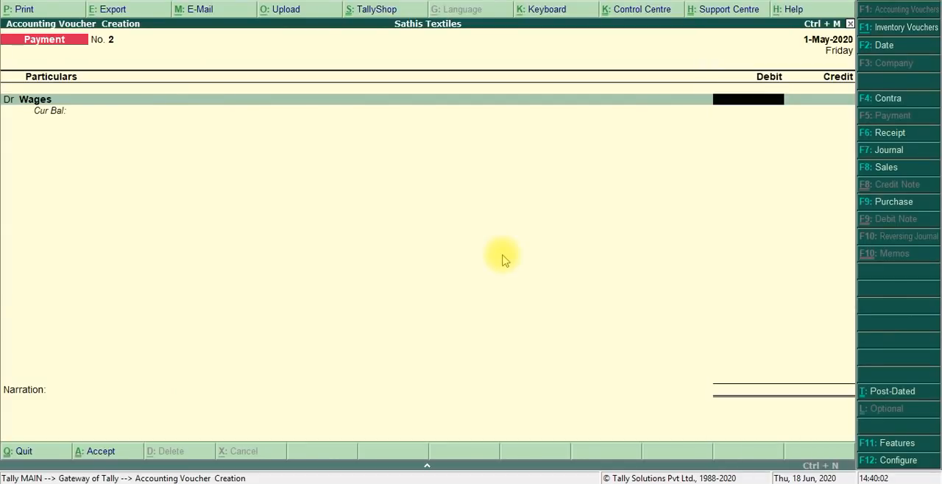
{"action": "type", "text": "8000"}
{"action": "key", "text": "Return"}
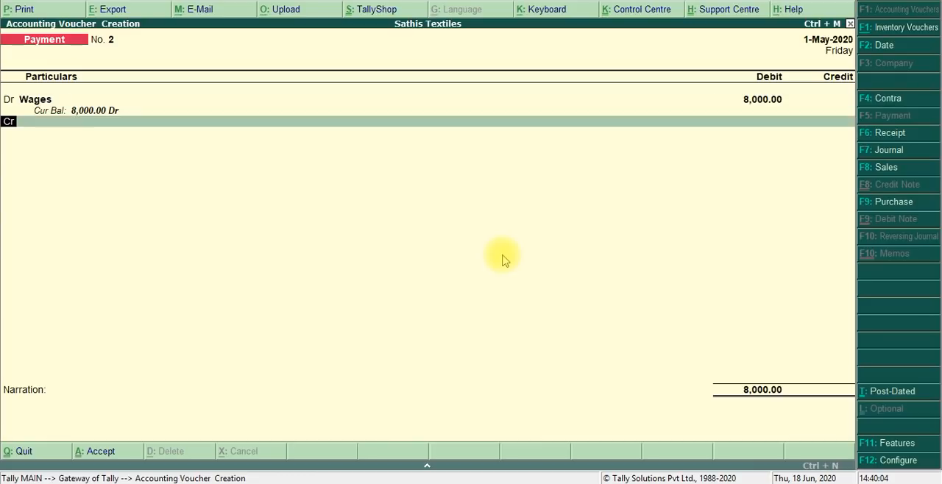
{"action": "key", "text": "Return"}
{"action": "key", "text": "Return"}
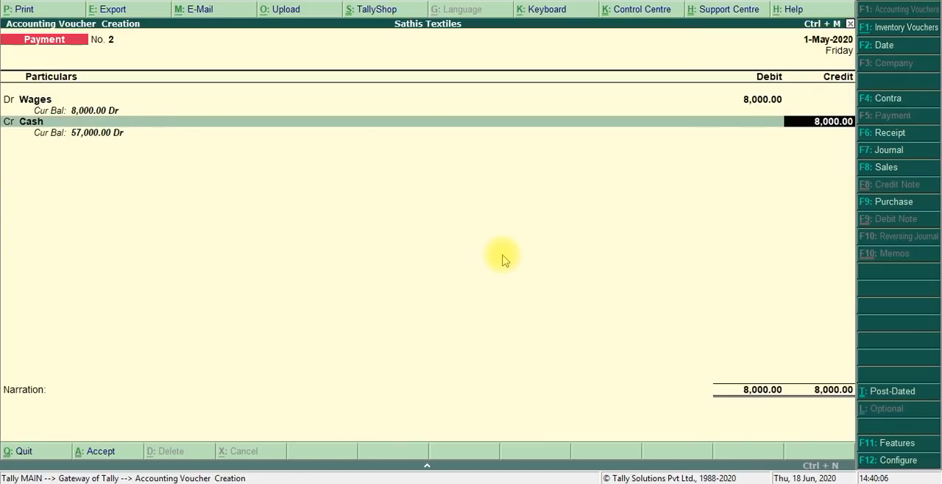
{"action": "key", "text": "Return"}
{"action": "key", "text": "Return"}
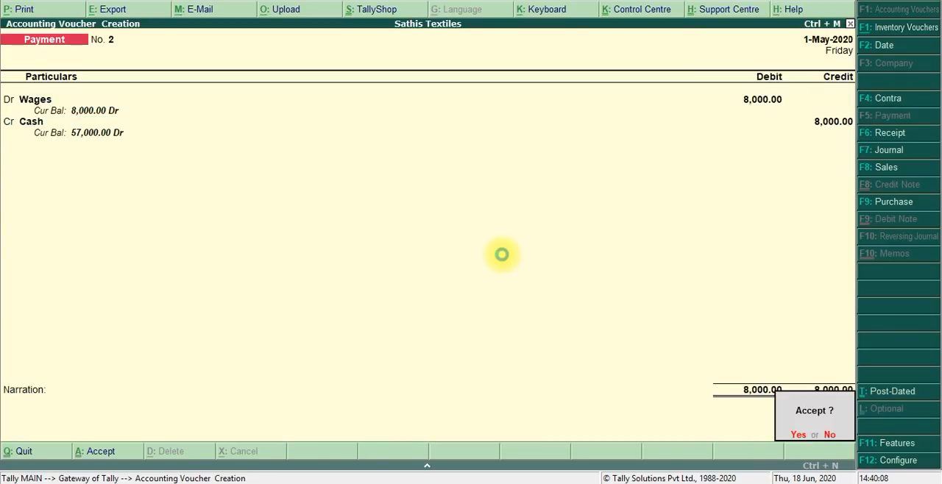
{"action": "key", "text": "Return"}
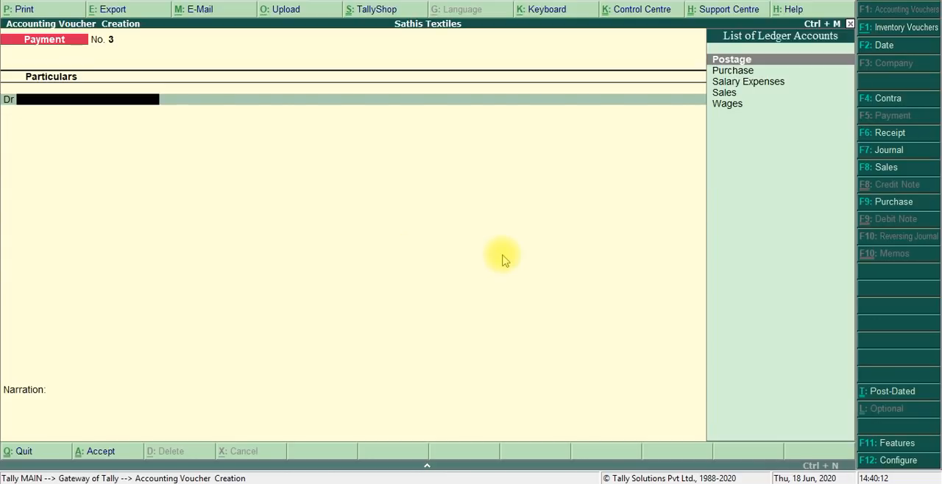
- Record a payment voucher debiting Postage 1000, as given in the PDF, and crediting Cash with the same amount, without narration
{"action": "key", "text": "Return"}
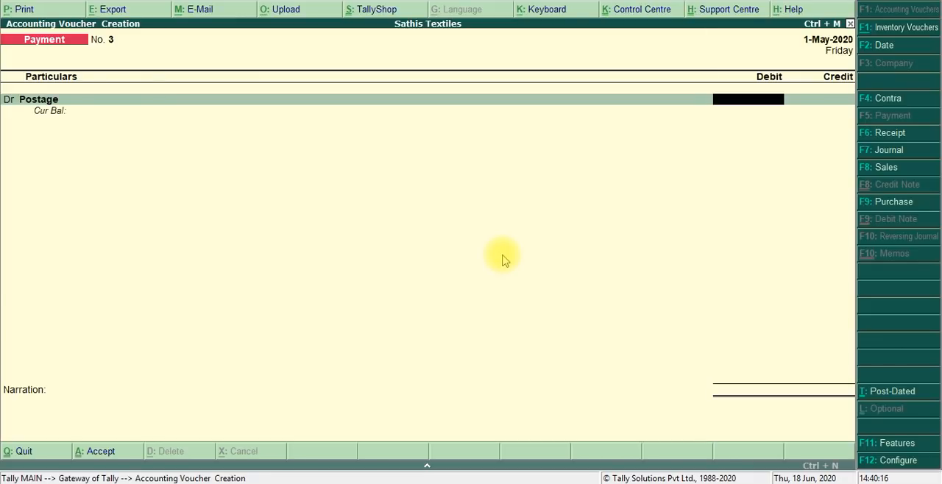
{"action": "key", "text": "alt+Tab"}
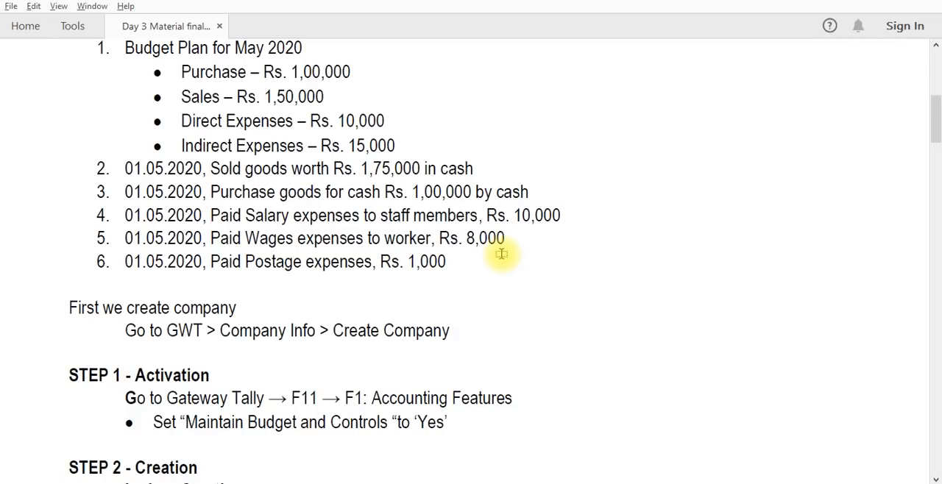
{"action": "key", "text": "alt+Tab"}
{"action": "type", "text": "1000"}
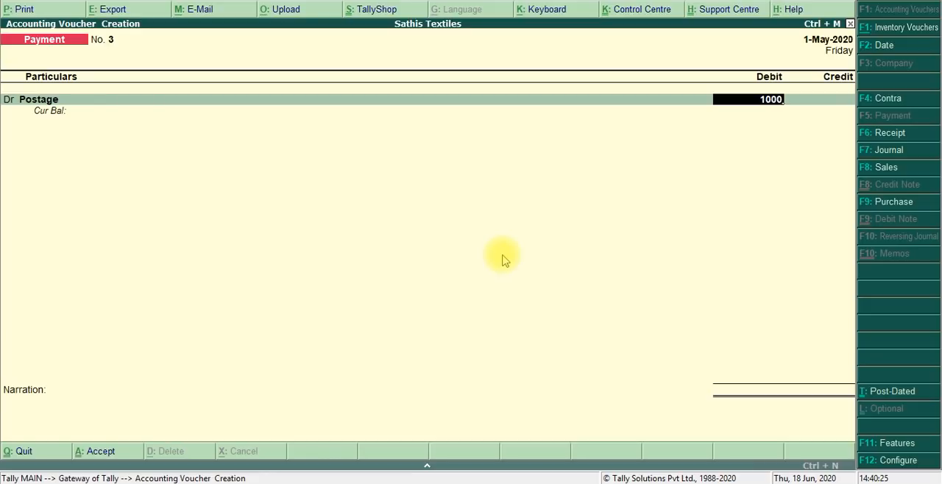
{"action": "key", "text": "Return"}
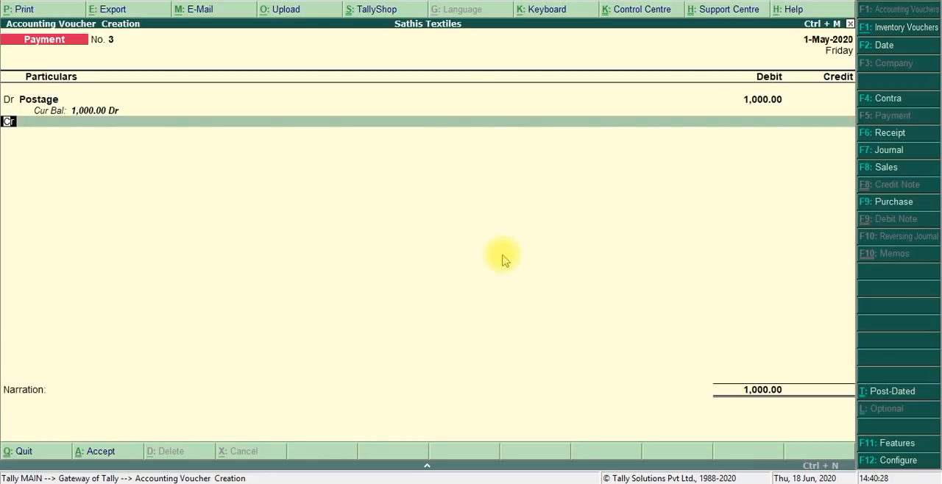
{"action": "key", "text": "Return"}
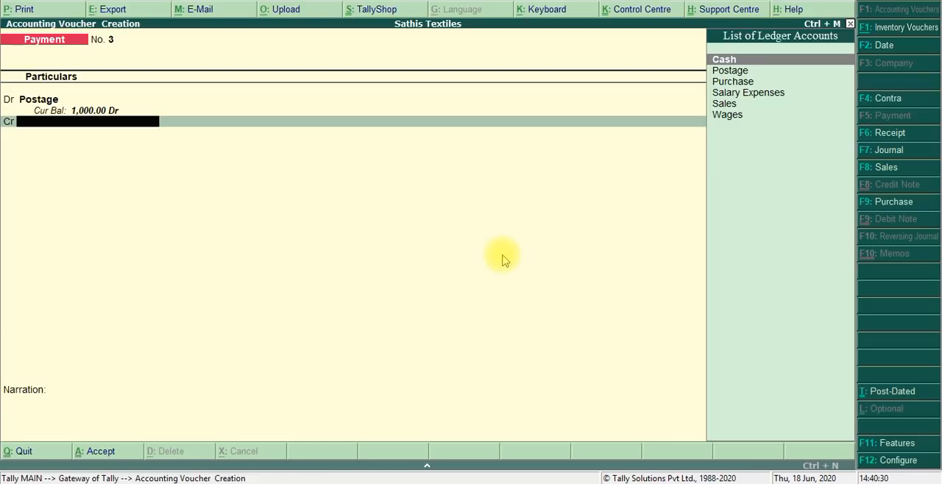
{"action": "key", "text": "Return"}
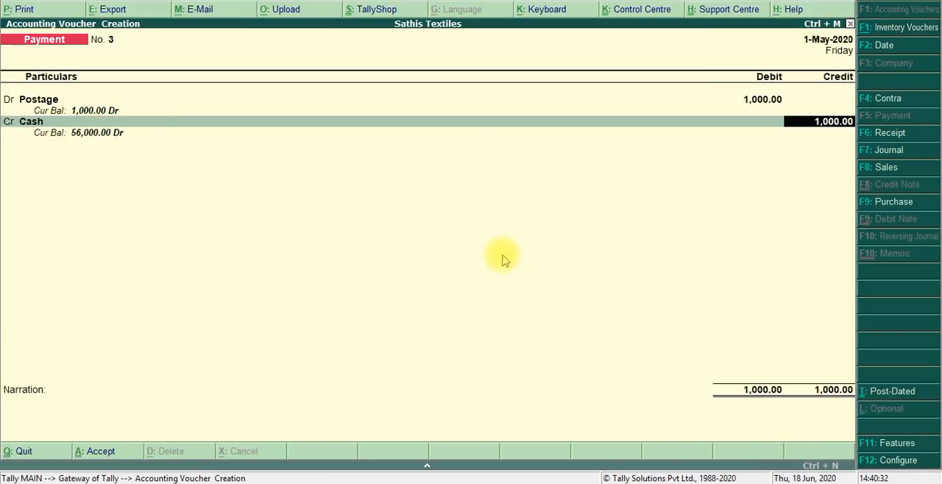
{"action": "key", "text": "Return"}
{"action": "key", "text": "Return"}
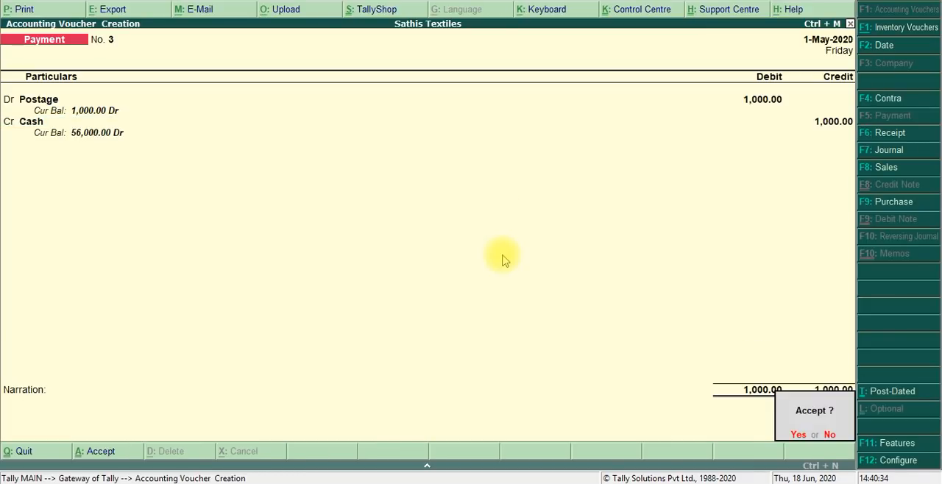
{"action": "key", "text": "Return"}
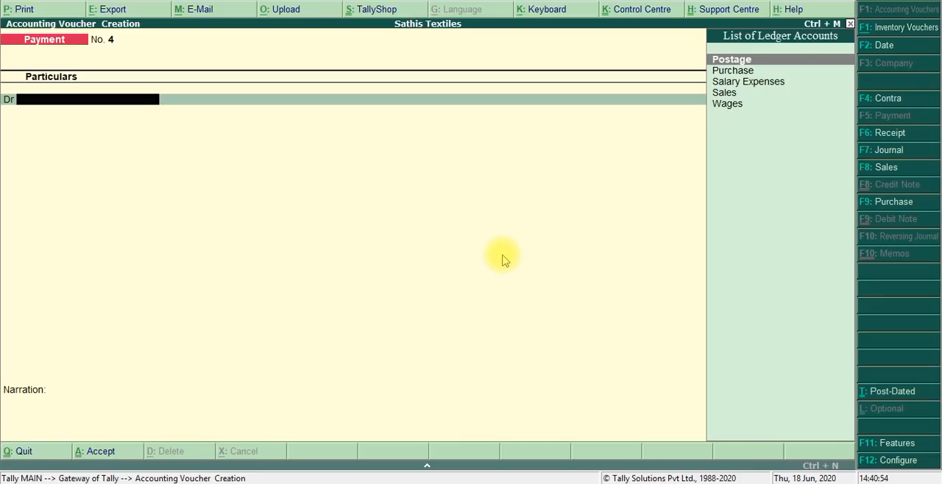
- Read through the budget exercise in the Day 3 Material PDF down to the instructions for viewing the reports, and return to Tally.ERP 9
{"action": "key", "text": "alt+Tab"}
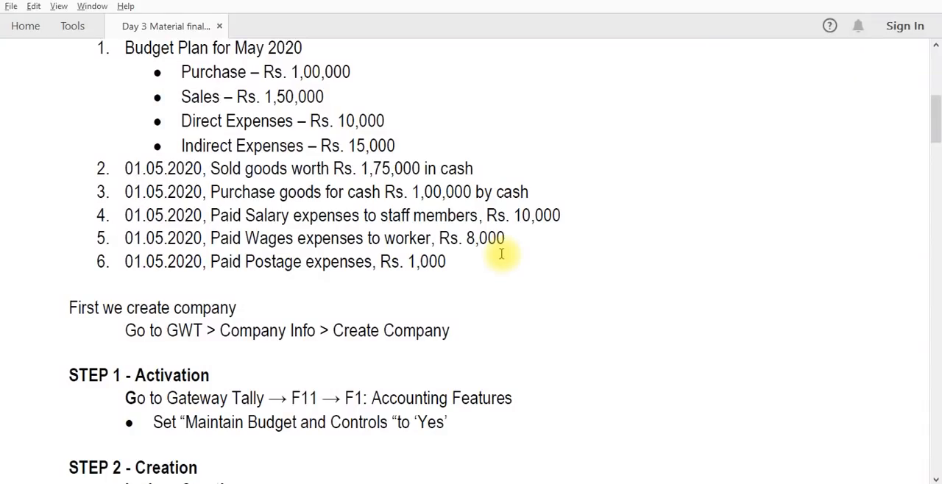
{"action": "scroll", "coordinate": [501, 254], "scroll_direction": "down", "scroll_amount": 10}
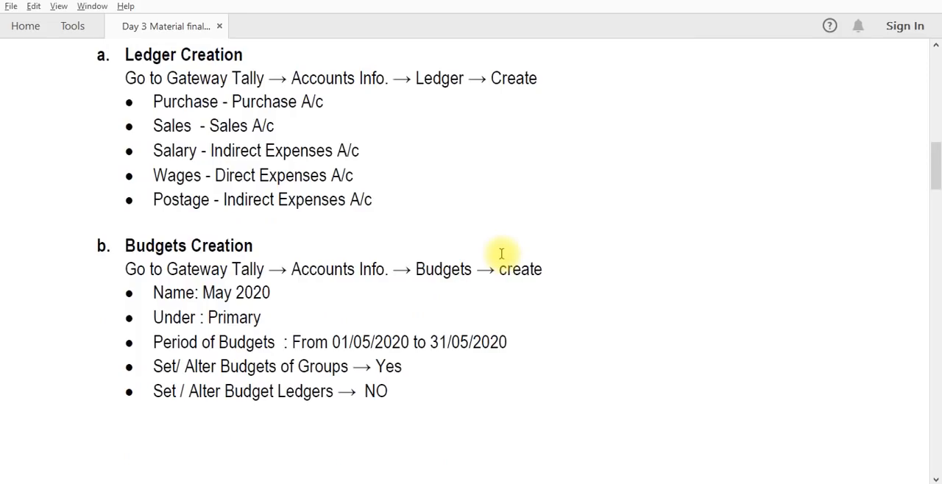
{"action": "scroll", "coordinate": [501, 254], "scroll_direction": "down", "scroll_amount": 10}
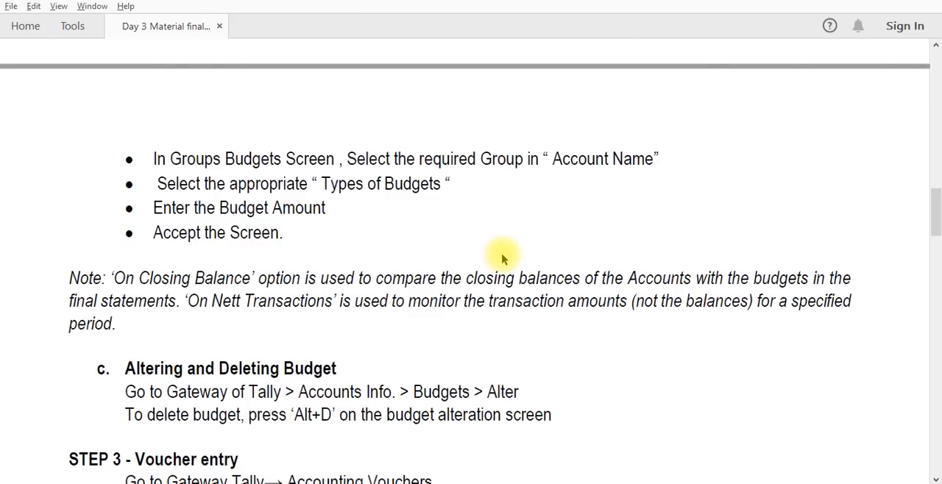
{"action": "scroll", "coordinate": [502, 259], "scroll_direction": "up", "scroll_amount": 10}
{"action": "scroll", "coordinate": [501, 254], "scroll_direction": "down", "scroll_amount": 10}
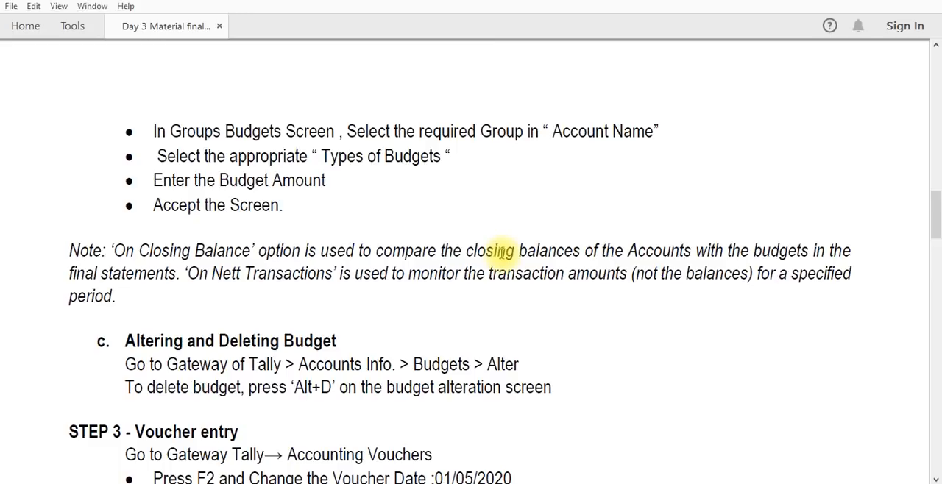
{"action": "scroll", "coordinate": [501, 252], "scroll_direction": "down", "scroll_amount": 10}
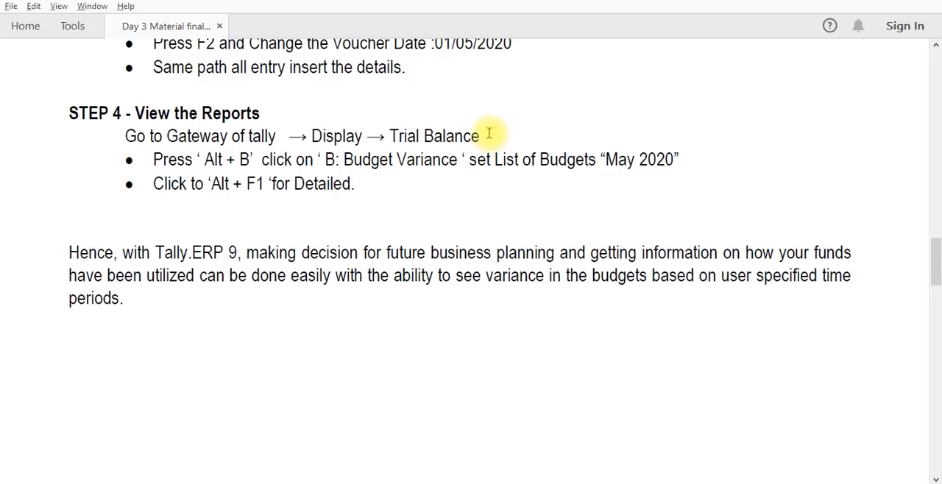
{"action": "key", "text": "alt+Tab"}
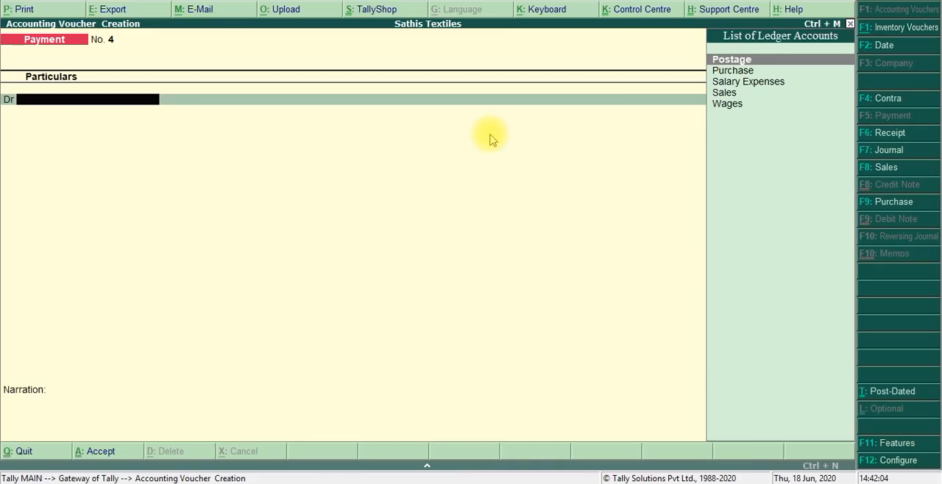
- Quit the blank payment voucher without saving it and display the company's Trial Balance
{"action": "key", "text": "Escape"}
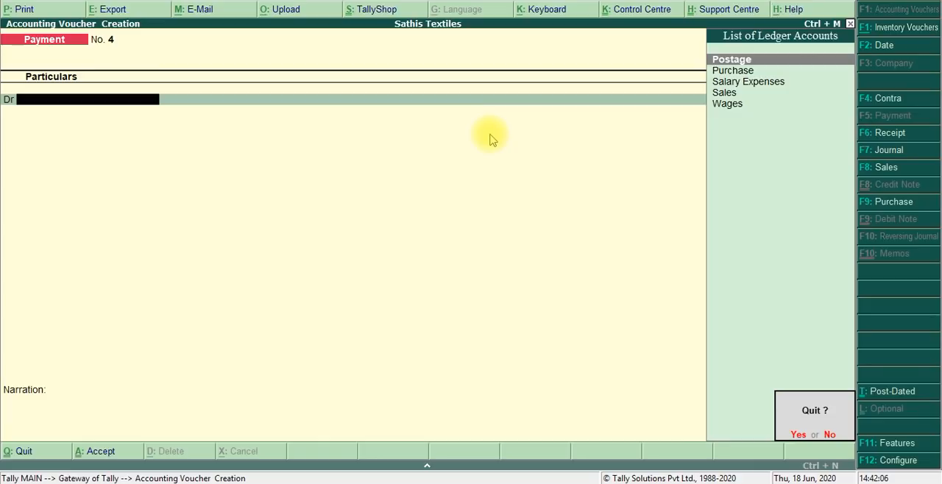
{"action": "key", "text": "y"}
{"action": "key", "text": "Escape"}
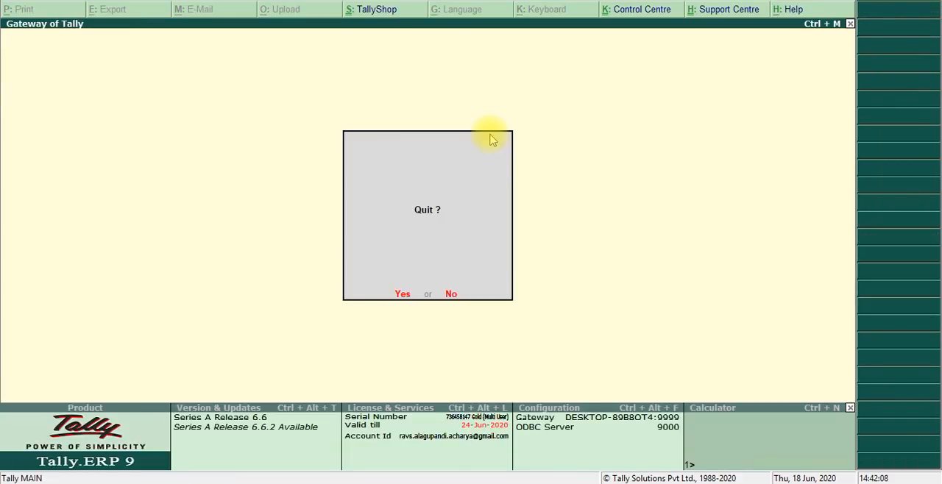
{"action": "key", "text": "Escape"}
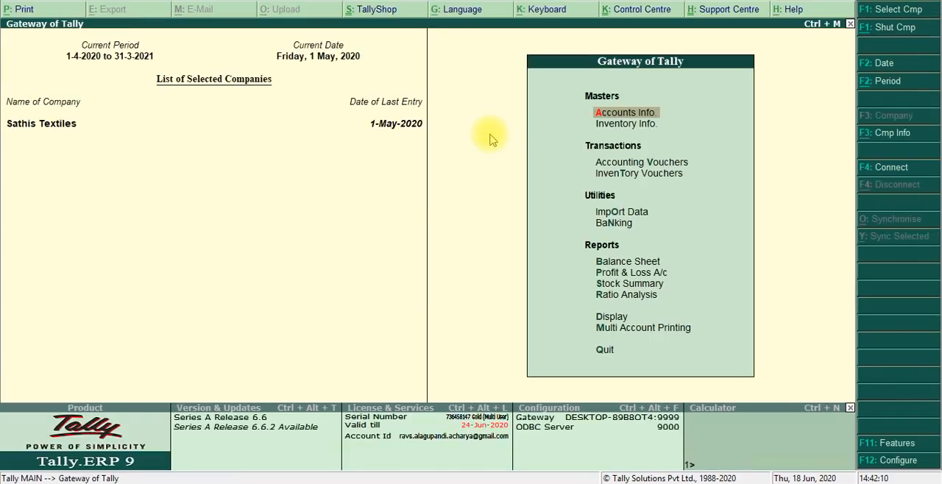
{"action": "key", "text": "Down"}
{"action": "key", "text": "Down"}
{"action": "key", "text": "Down"}
{"action": "key", "text": "Down"}
{"action": "key", "text": "Down"}
{"action": "key", "text": "Down"}
{"action": "key", "text": "Down"}
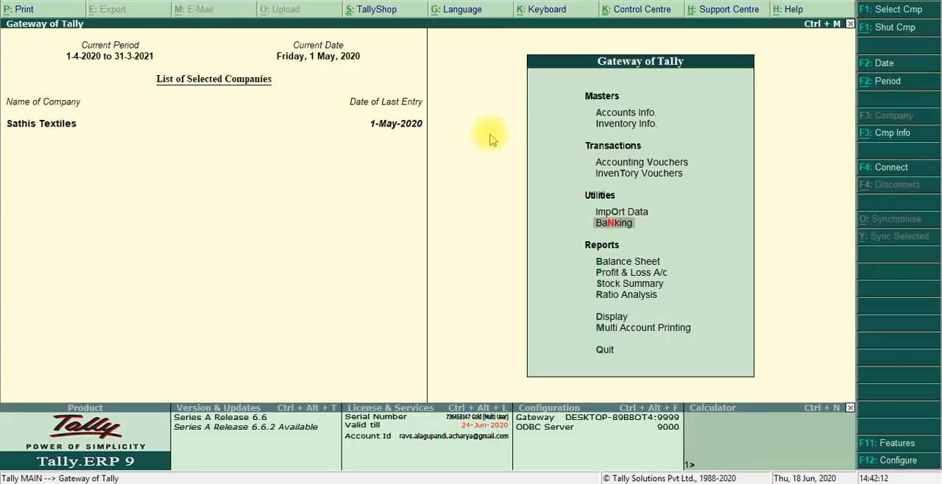
{"action": "key", "text": "Down"}
{"action": "key", "text": "Down"}
{"action": "key", "text": "Down"}
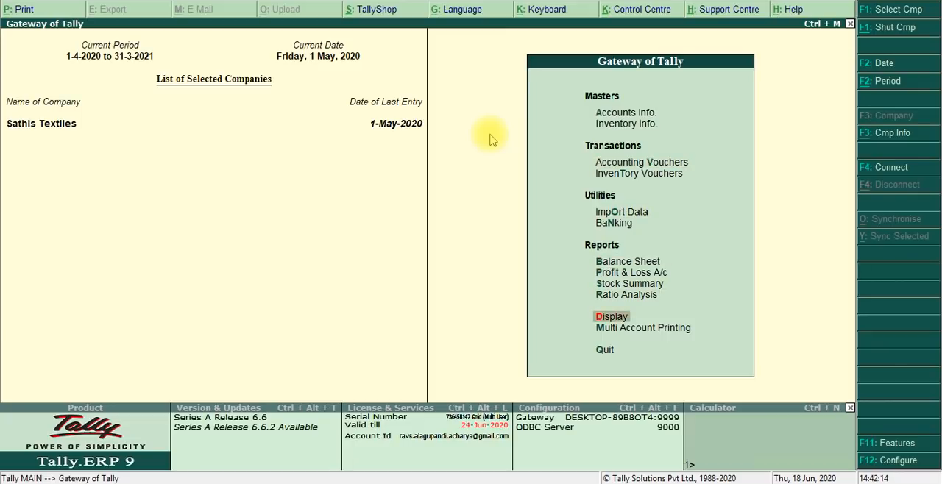
{"action": "key", "text": "Return"}
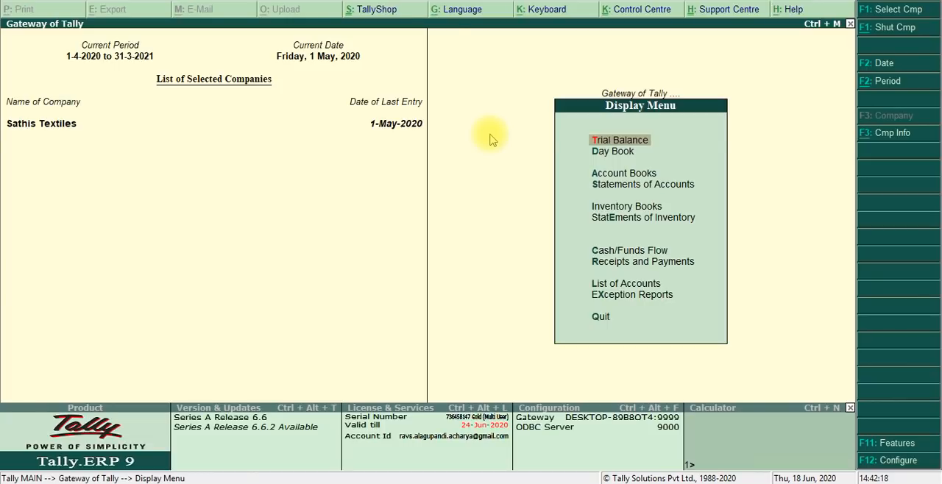
{"action": "key", "text": "Return"}
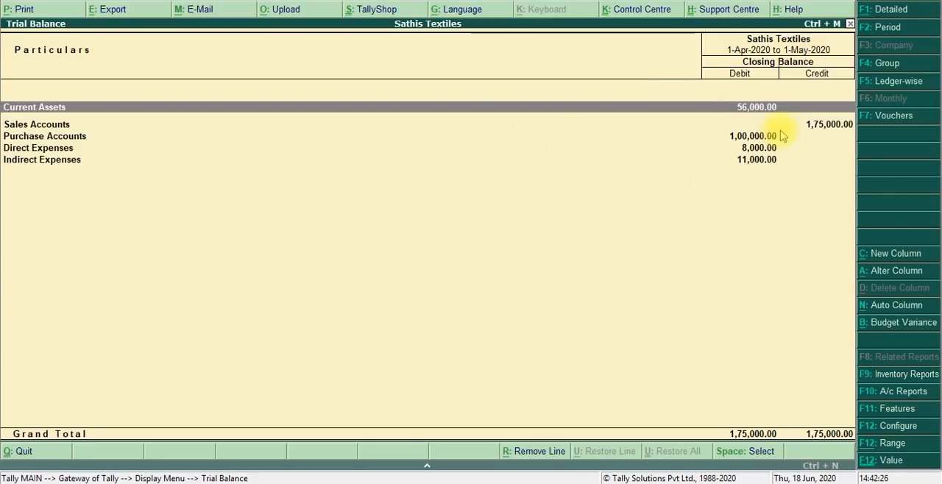
- Change the Trial Balance period to run from 1-5-2020 to 31-5-2020
{"action": "left_click", "coordinate": [883, 27]}
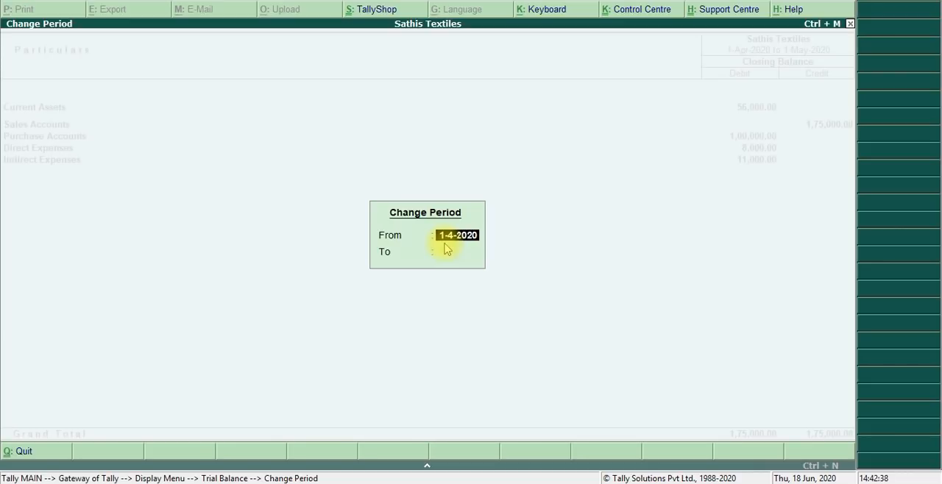
{"action": "type", "text": "01.05.2020"}
{"action": "key", "text": "Return"}
{"action": "type", "text": "3"}
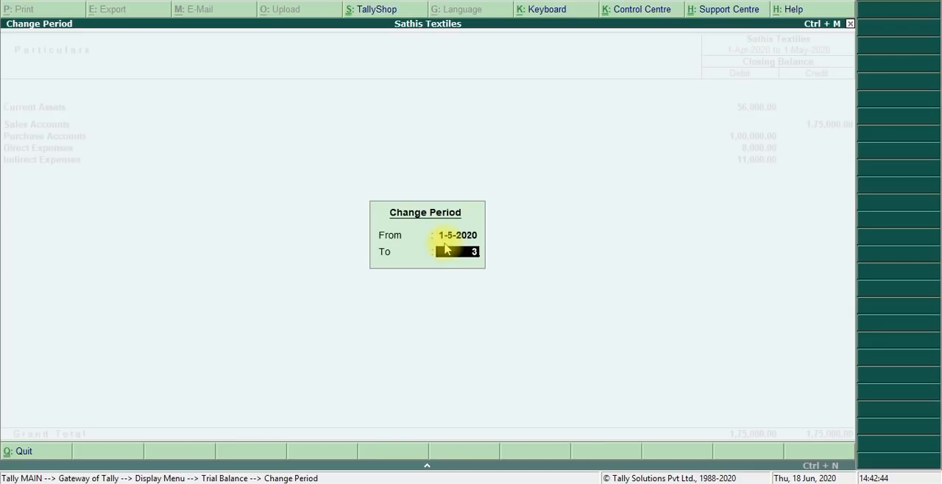
{"action": "type", "text": "1.5.2020"}
{"action": "key", "text": "Return"}
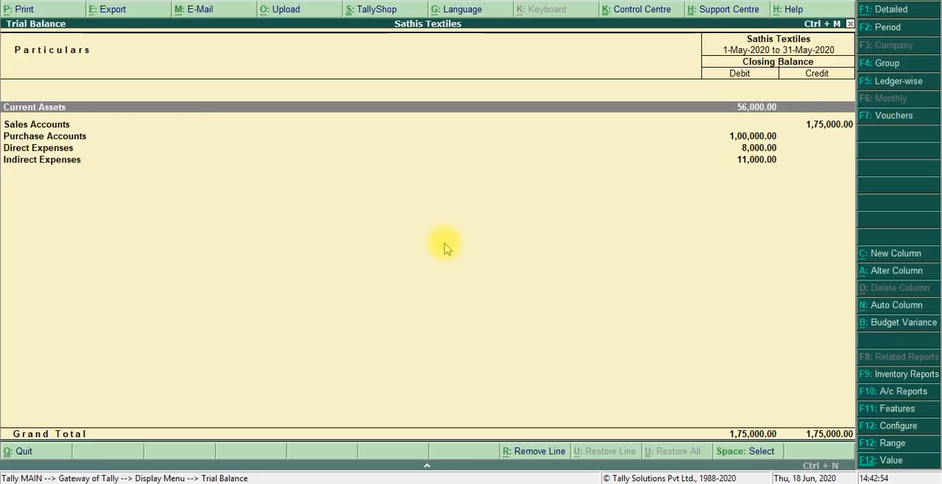
- Add the budget variance against the May 2020 budget to the Trial Balance and switch the report to its detailed view
{"action": "left_click", "coordinate": [884, 324]}
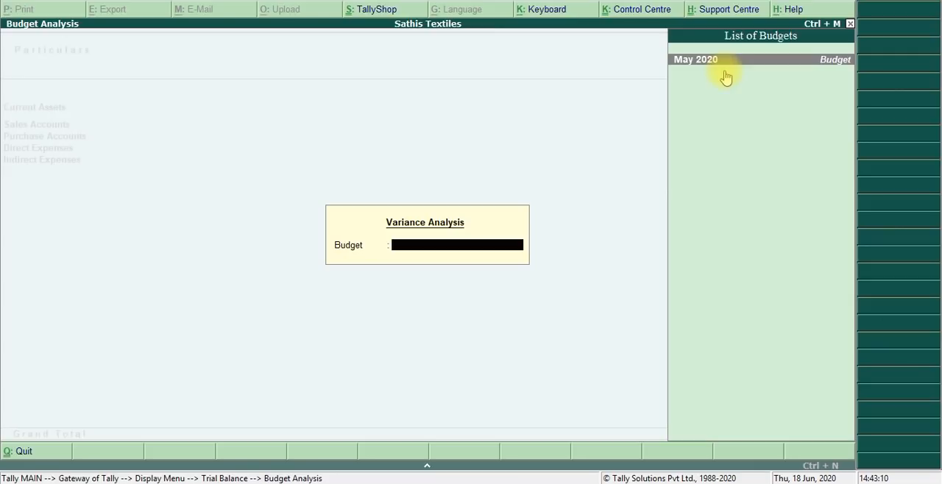
{"action": "left_click", "coordinate": [725, 75]}
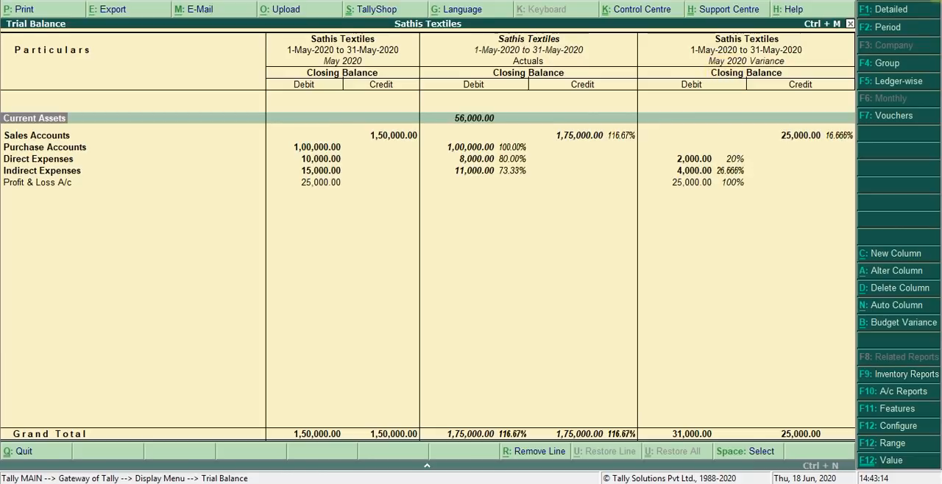
{"action": "left_click", "coordinate": [874, 10]}
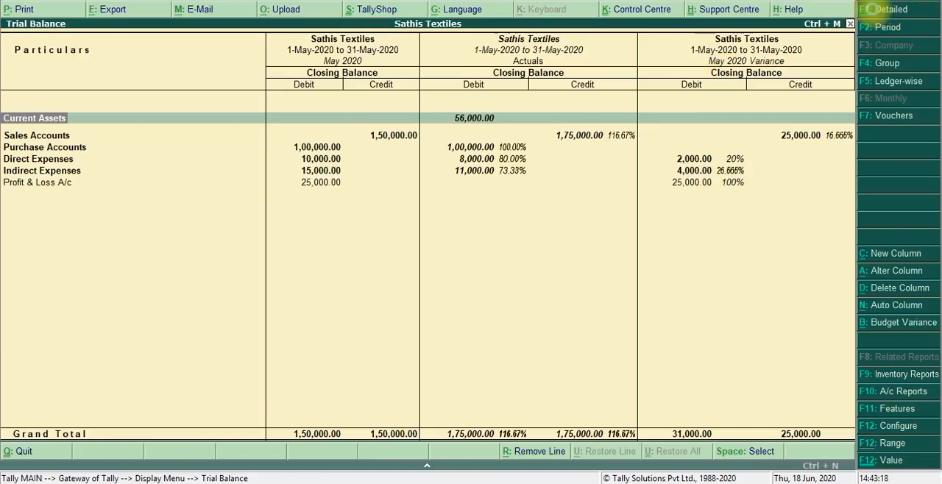
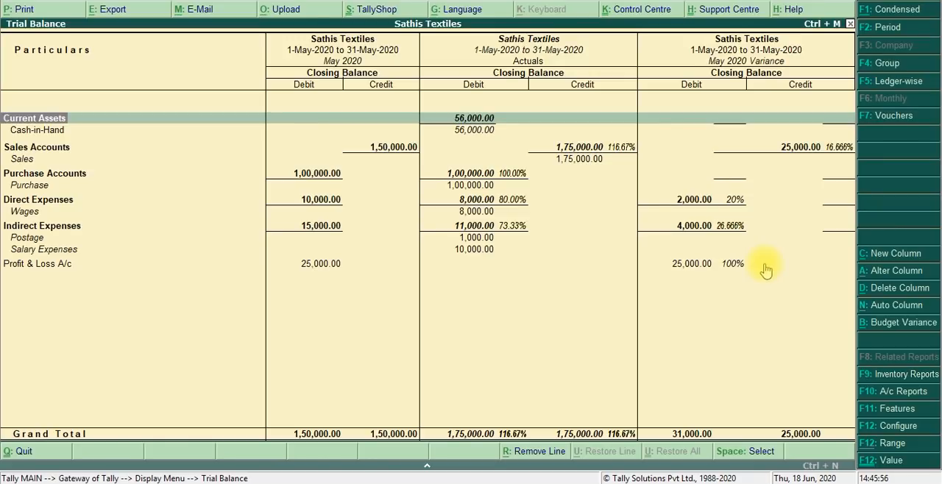
- Switch to the Day 3 Material PDF and review the budget exercise from its introduction through the View the Reports instructions
{"action": "key", "text": "alt+Tab"}
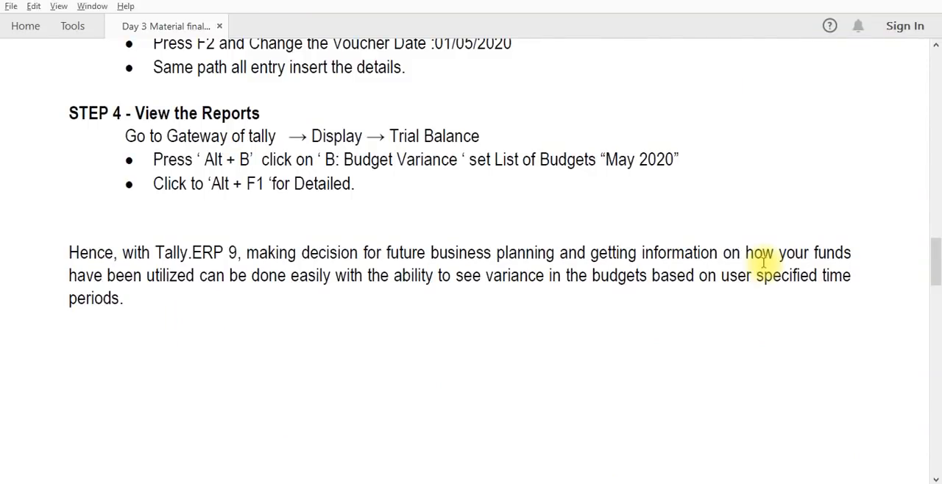
{"action": "scroll", "coordinate": [763, 262], "scroll_direction": "up", "scroll_amount": 15}
{"action": "scroll", "coordinate": [766, 265], "scroll_direction": "up", "scroll_amount": 10}
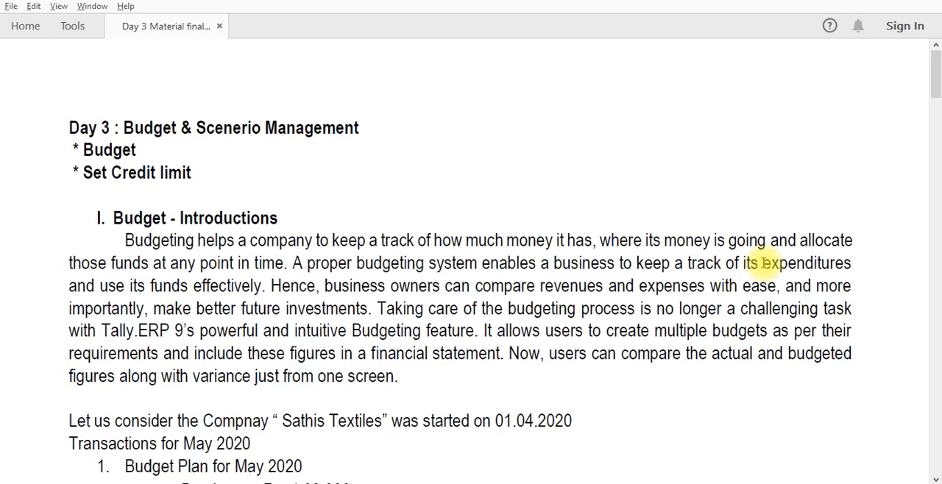
{"action": "scroll", "coordinate": [765, 265], "scroll_direction": "down", "scroll_amount": 5}
{"action": "scroll", "coordinate": [765, 265], "scroll_direction": "up", "scroll_amount": 5}
{"action": "scroll", "coordinate": [766, 265], "scroll_direction": "down", "scroll_amount": 3}
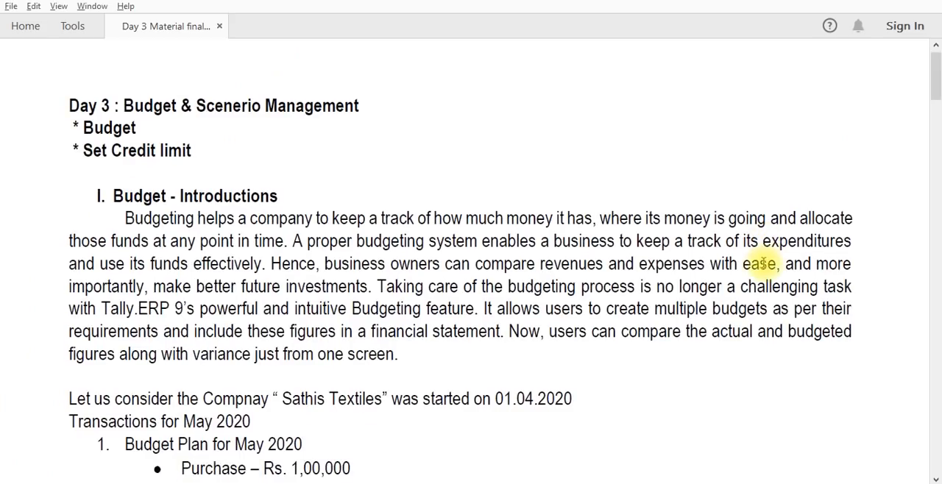
{"action": "scroll", "coordinate": [765, 267], "scroll_direction": "down", "scroll_amount": 3}
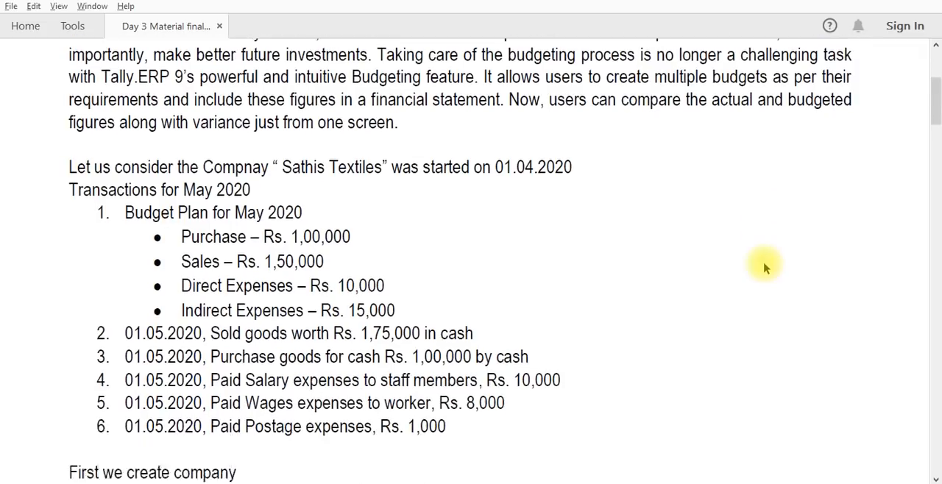
{"action": "scroll", "coordinate": [765, 267], "scroll_direction": "down", "scroll_amount": 1}
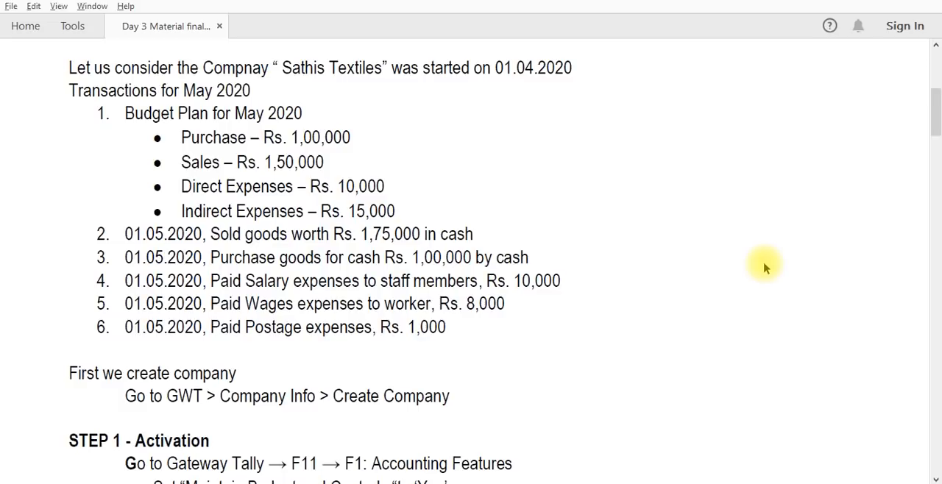
{"action": "scroll", "coordinate": [766, 267], "scroll_direction": "down", "scroll_amount": 3}
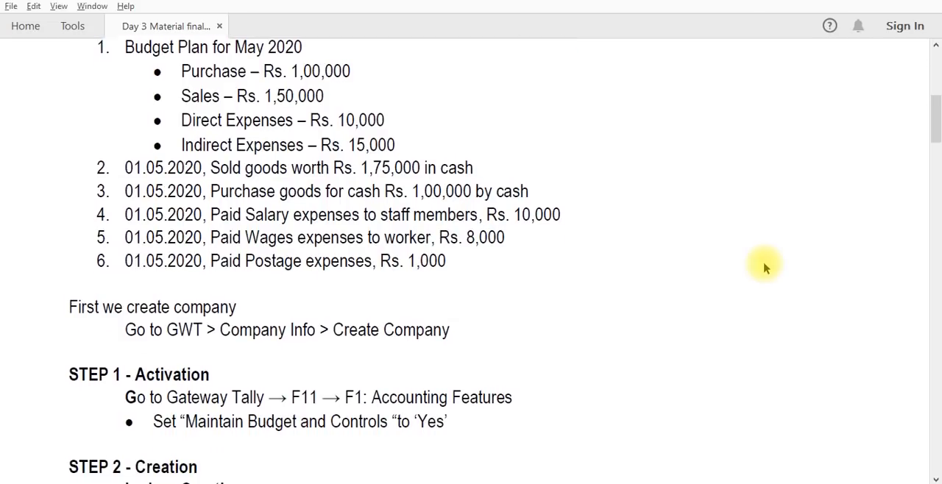
{"action": "scroll", "coordinate": [765, 267], "scroll_direction": "down", "scroll_amount": 3}
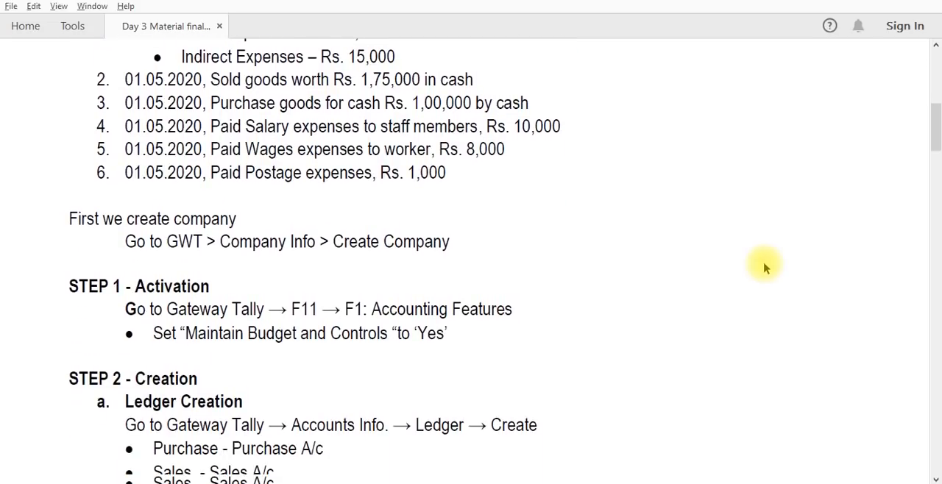
{"action": "scroll", "coordinate": [765, 267], "scroll_direction": "down", "scroll_amount": 3}
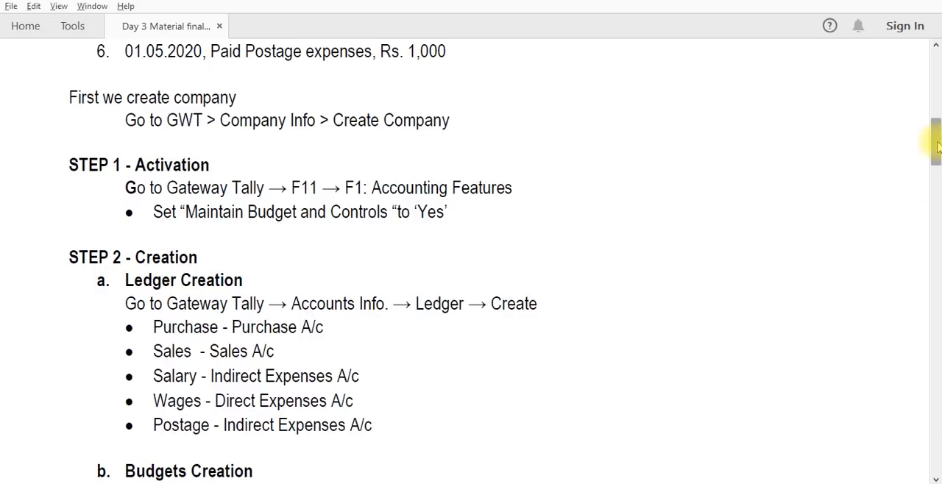
{"action": "left_click_drag", "start_coordinate": [936, 147], "coordinate": [935, 223]}
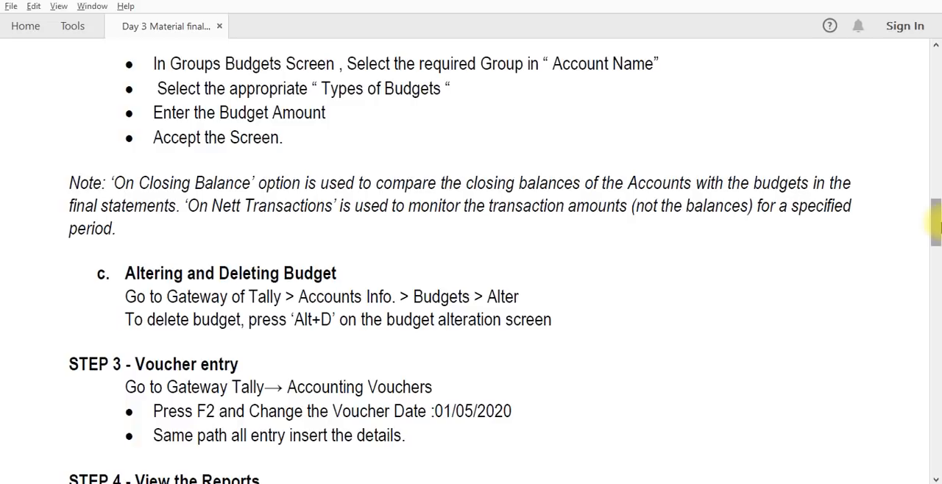
{"action": "left_click_drag", "start_coordinate": [936, 228], "coordinate": [938, 269]}
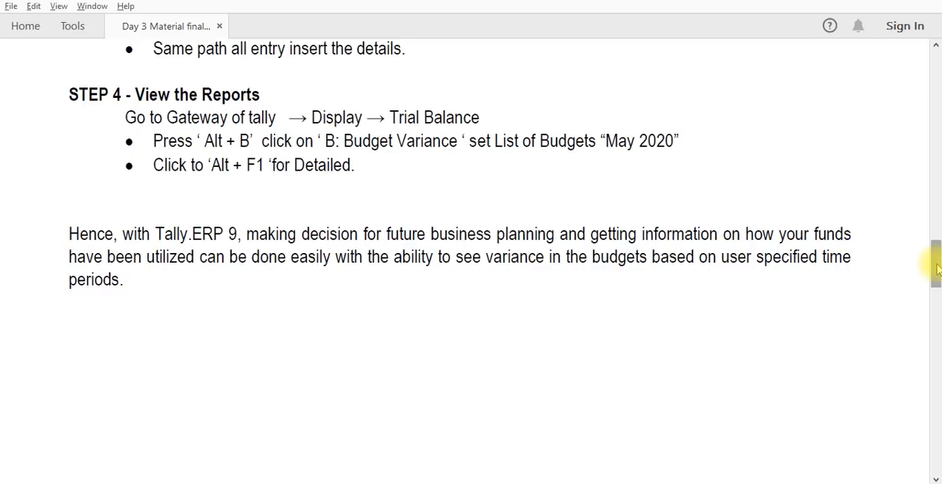
- Read the Set Credit Limit section of the PDF, covering the activation and the Sun Textiles ledger creation settings
{"action": "left_click_drag", "start_coordinate": [936, 269], "coordinate": [938, 309]}
{"action": "left_click_drag", "start_coordinate": [935, 310], "coordinate": [935, 345]}
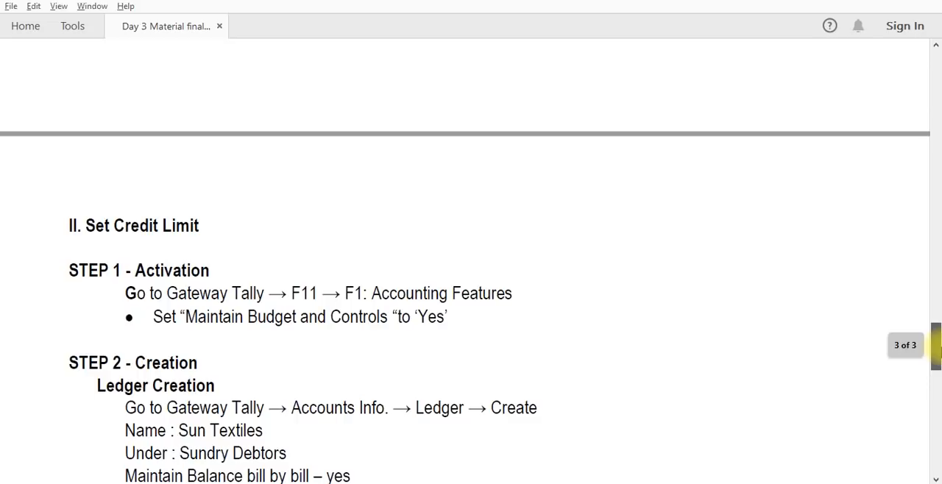
{"action": "left_click_drag", "start_coordinate": [936, 345], "coordinate": [936, 353]}
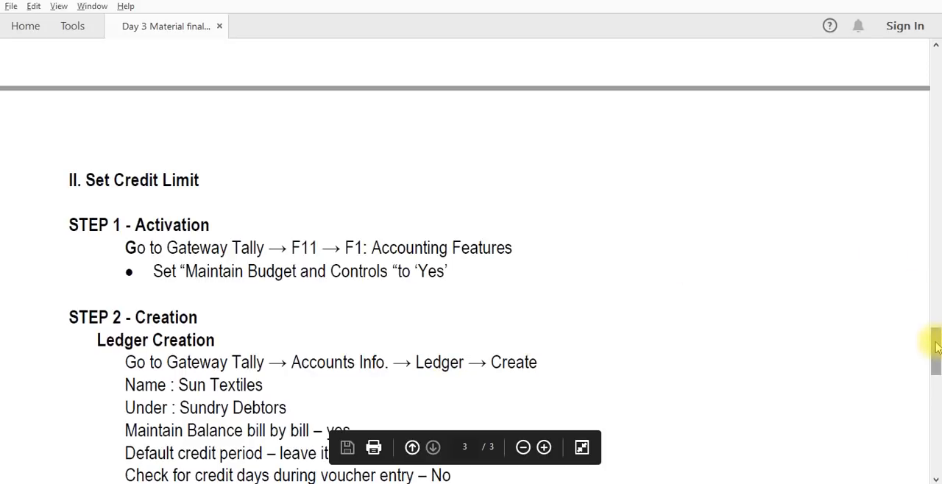
{"action": "left_click_drag", "start_coordinate": [936, 347], "coordinate": [936, 364]}
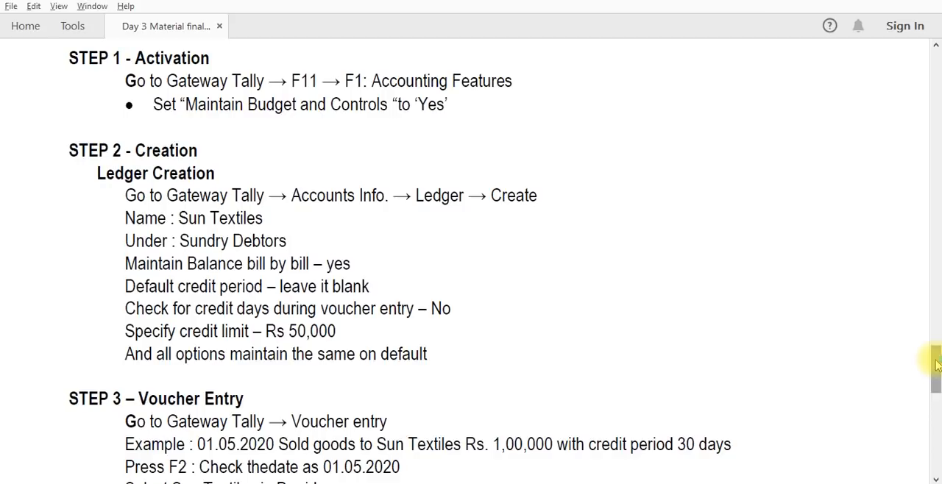
- Return to Tally.ERP 9 and leave the Trial Balance for the Gateway of Tally without quitting the program
{"action": "key", "text": "alt+Tab"}
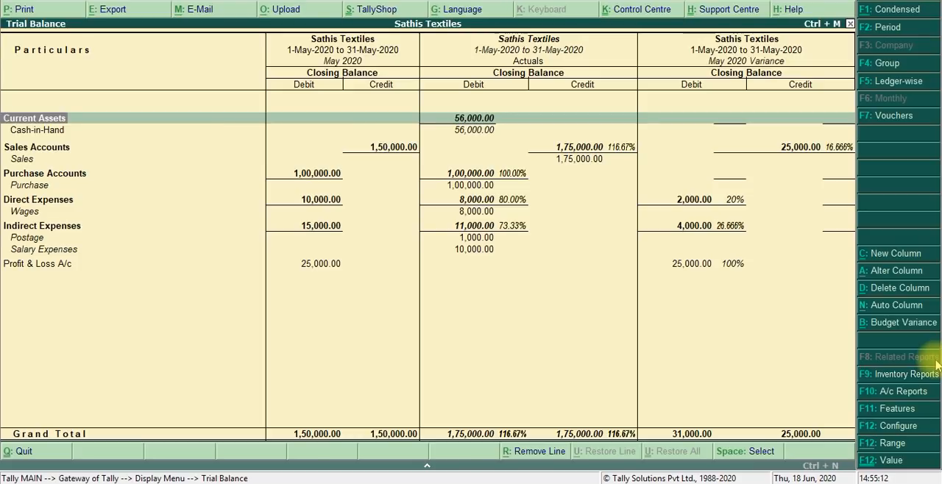
{"action": "key", "text": "Escape"}
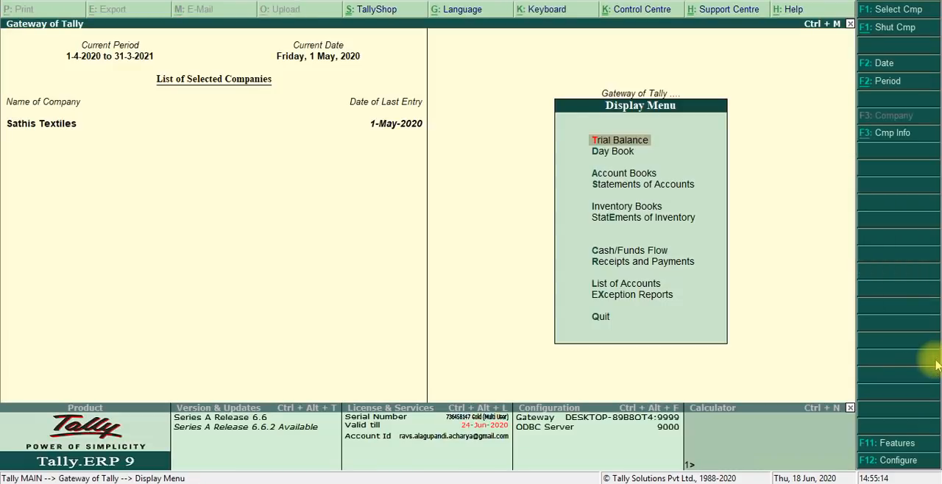
{"action": "key", "text": "Escape"}
{"action": "key", "text": "Escape"}
{"action": "key", "text": "n"}
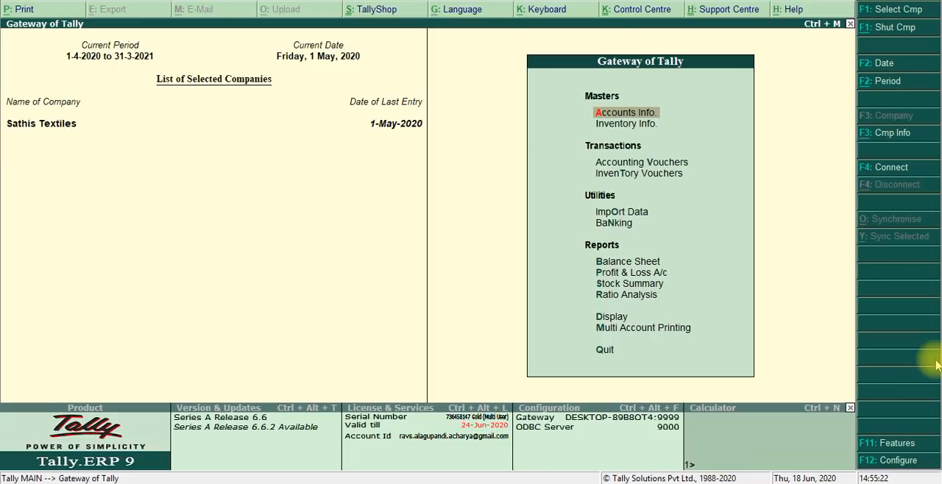
- Go through the company's accounting features, keep Maintain budgets and controls at Yes, accept them, and return to the Gateway of Tally
{"action": "left_click", "coordinate": [883, 444]}
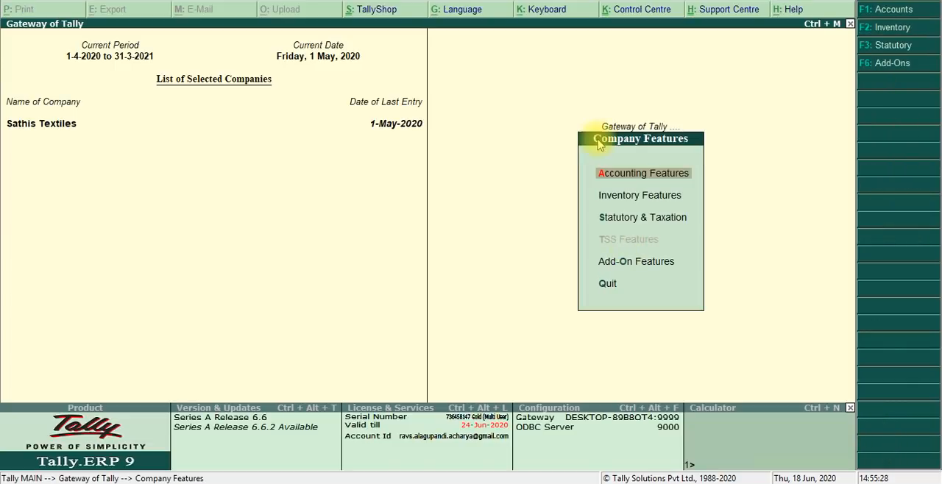
{"action": "left_click", "coordinate": [618, 177]}
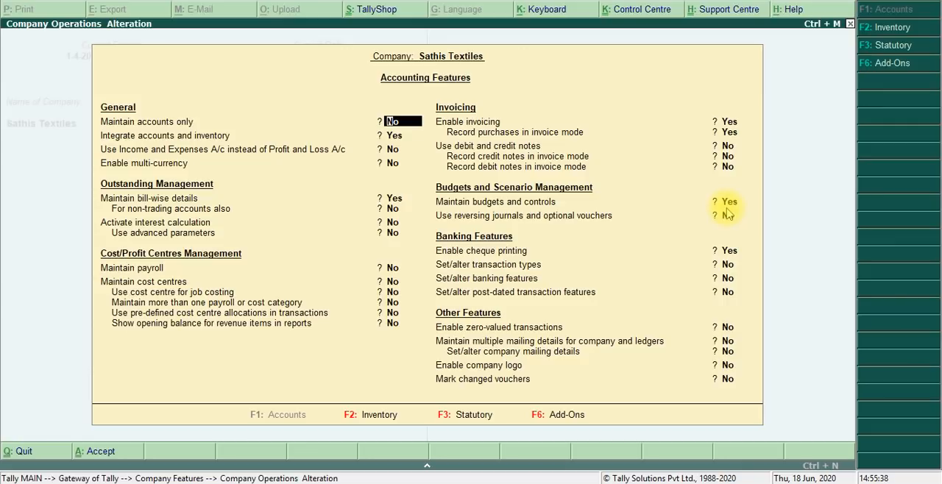
{"action": "key", "text": "Return"}
{"action": "key", "text": "Return"}
{"action": "key", "text": "Return"}
{"action": "key", "text": "Return"}
{"action": "key", "text": "Return"}
{"action": "key", "text": "Return"}
{"action": "key", "text": "Return"}
{"action": "key", "text": "Return"}
{"action": "key", "text": "Return"}
{"action": "key", "text": "Return"}
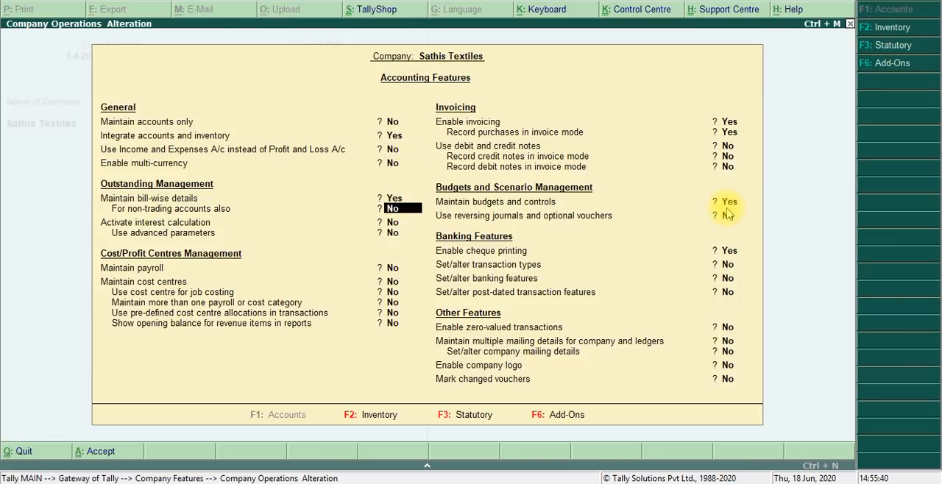
{"action": "key", "text": "Return"}
{"action": "key", "text": "Return"}
{"action": "key", "text": "Return"}
{"action": "key", "text": "Return"}
{"action": "key", "text": "Return"}
{"action": "key", "text": "Return"}
{"action": "key", "text": "Return"}
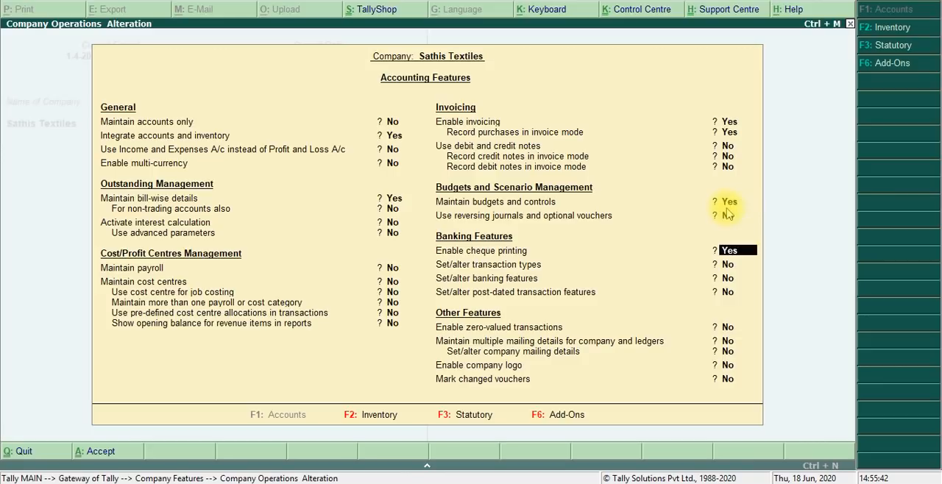
{"action": "key", "text": "Return"}
{"action": "key", "text": "Return"}
{"action": "key", "text": "Return"}
{"action": "key", "text": "Return"}
{"action": "key", "text": "Return"}
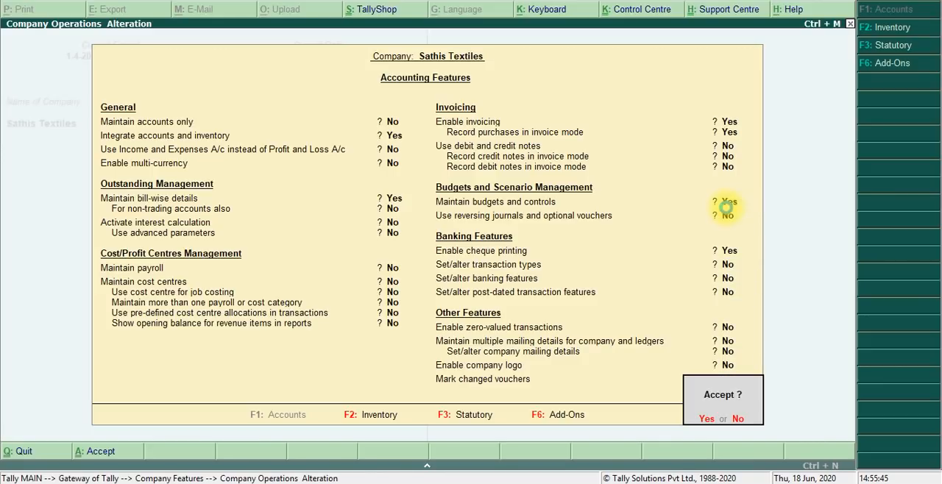
{"action": "key", "text": "Return"}
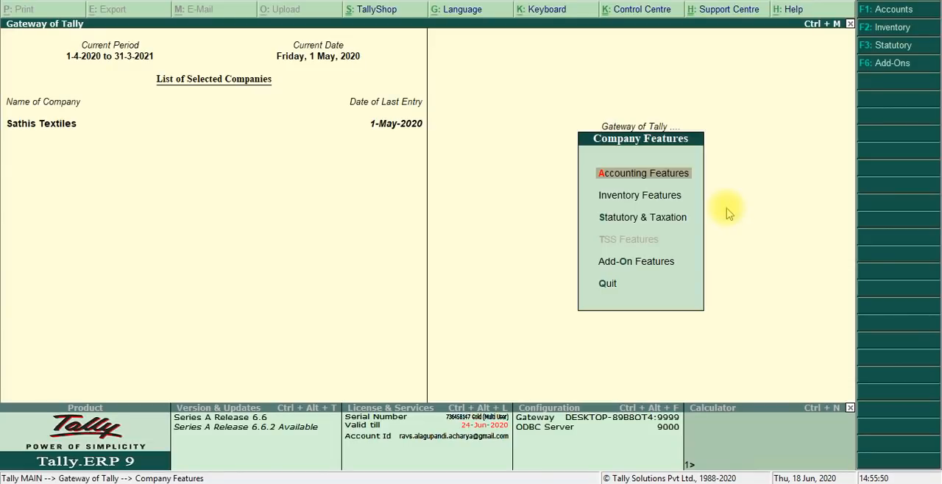
{"action": "key", "text": "Escape"}
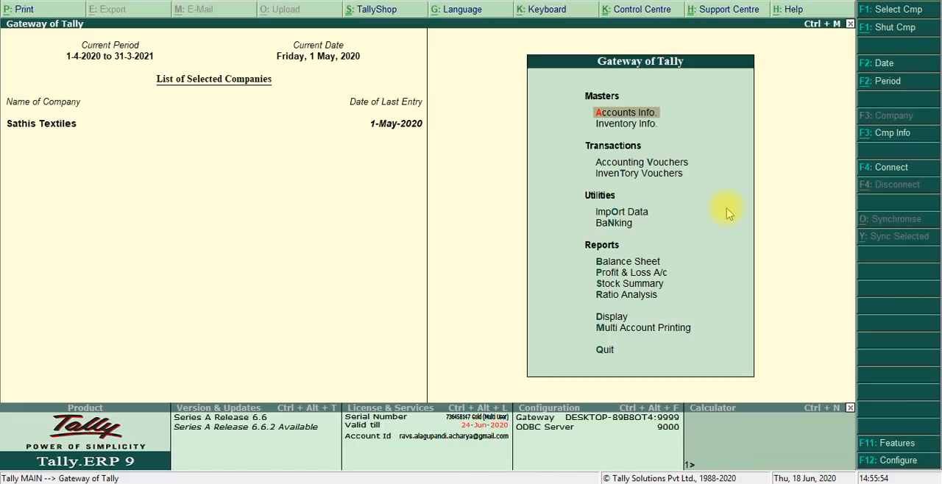
- Start a new single ledger named Sun Textiles with no alias
{"action": "key", "text": "Return"}
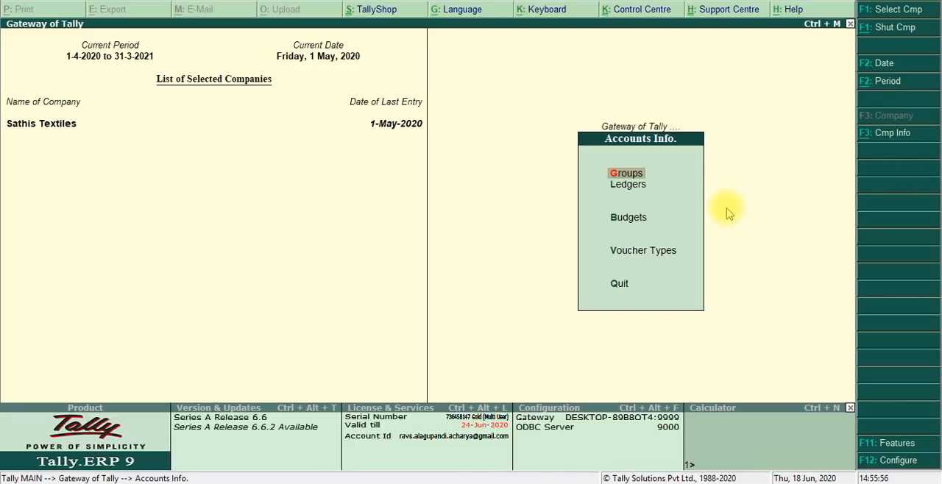
{"action": "key", "text": "Down"}
{"action": "key", "text": "Return"}
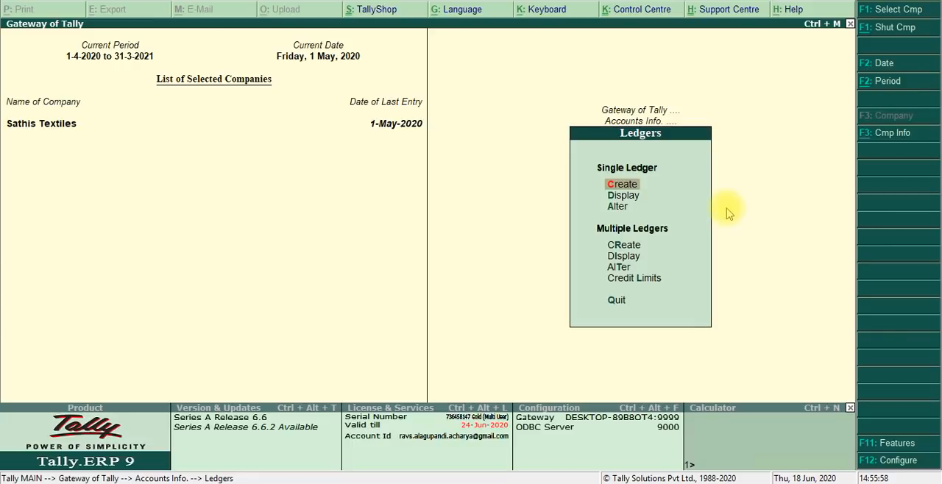
{"action": "key", "text": "Return"}
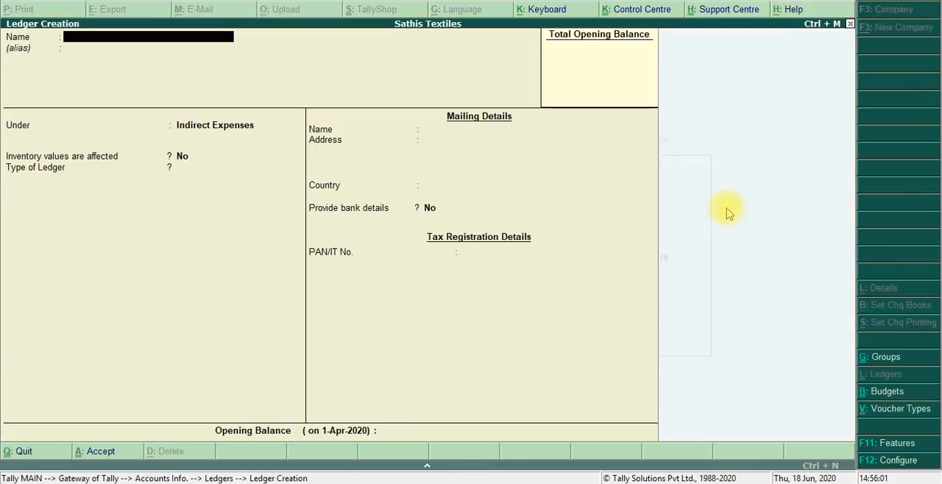
{"action": "type", "text": "Sun Textilte"}
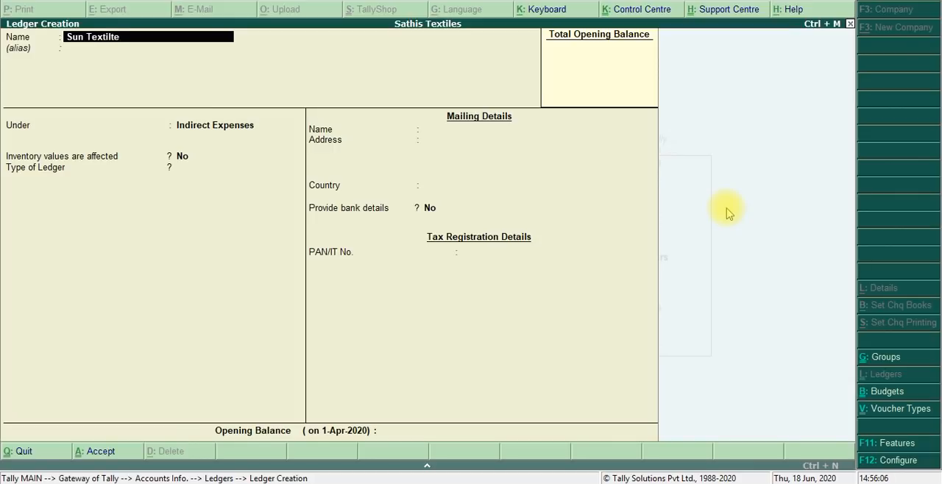
{"action": "key", "text": "BackSpace"}
{"action": "key", "text": "BackSpace"}
{"action": "type", "text": "e"}
{"action": "key", "text": "Return"}
{"action": "key", "text": "Return"}
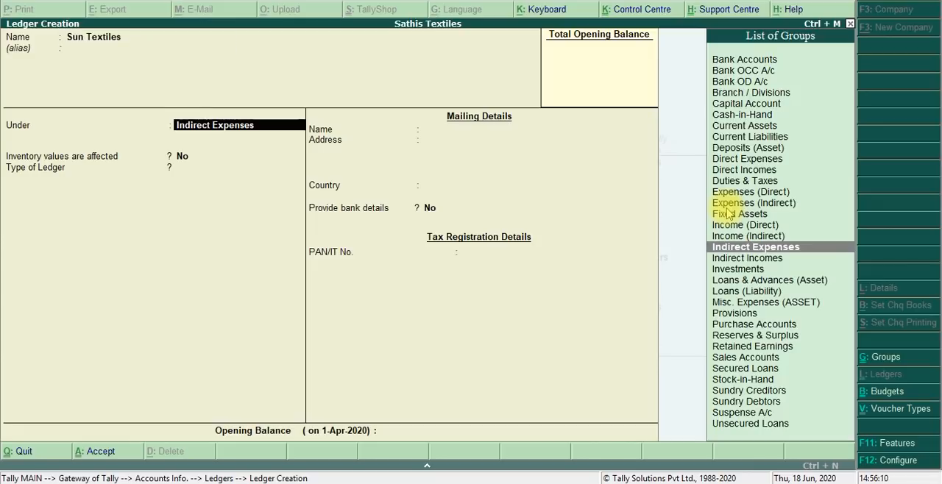
- Place the Sun Textiles ledger under Sundry Debtors and keep bill-by-bill balances set to Yes
{"action": "type", "text": "Sundr"}
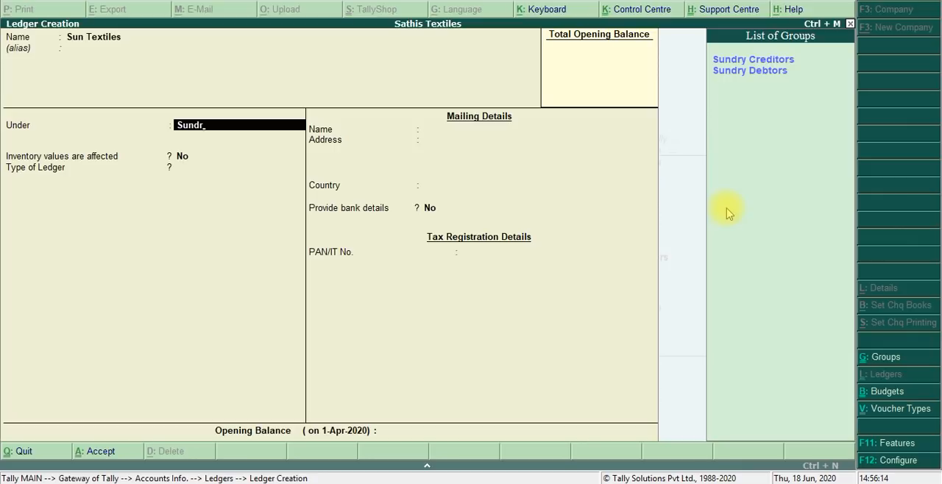
{"action": "key", "text": "Down"}
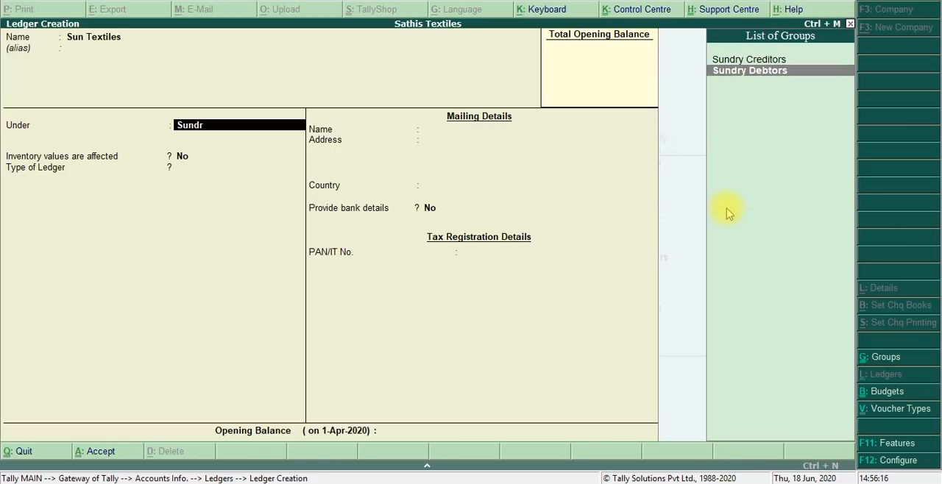
{"action": "key", "text": "Return"}
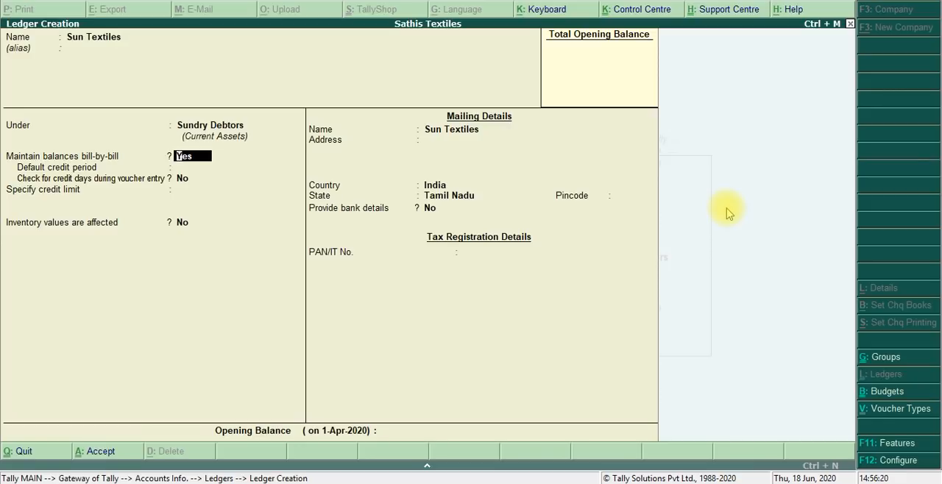
{"action": "key", "text": "Return"}
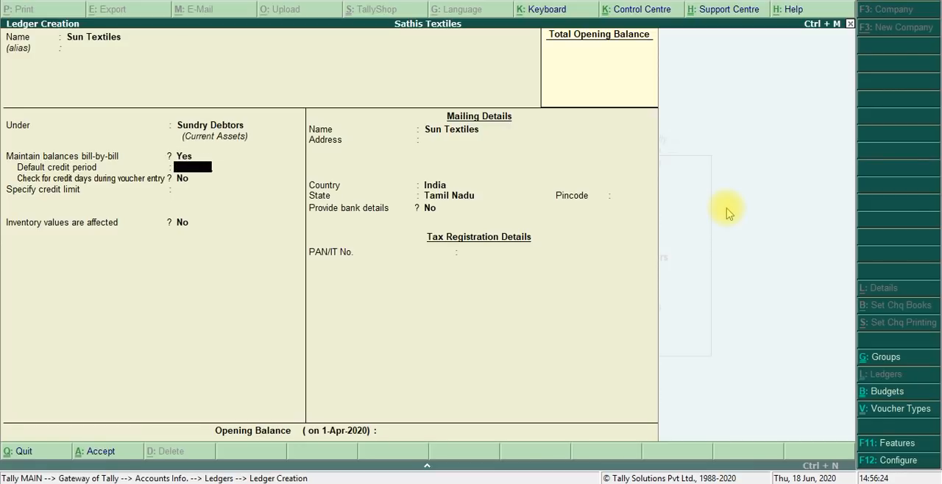
- Leave the default credit period blank and the credit-days check at No, and set the ledger's credit limit to 50,000
{"action": "key", "text": "Return"}
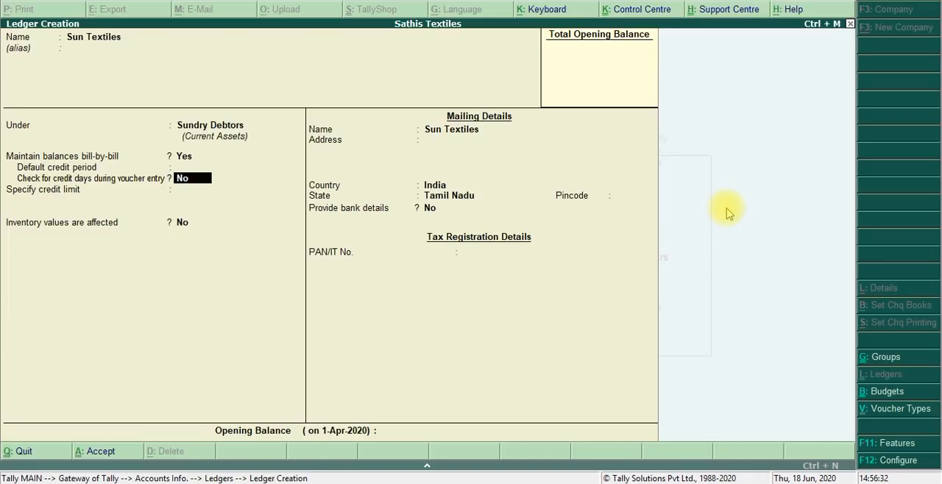
{"action": "key", "text": "Return"}
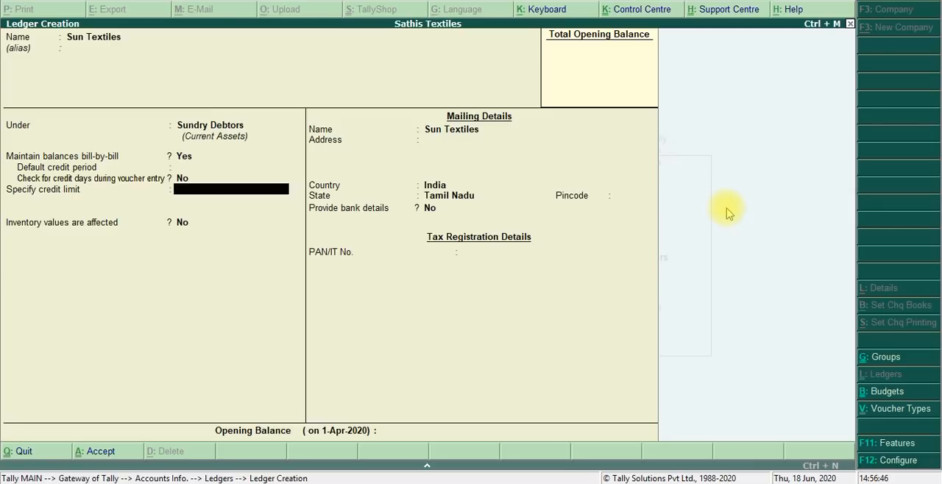
{"action": "type", "text": "50000"}
{"action": "key", "text": "Return"}
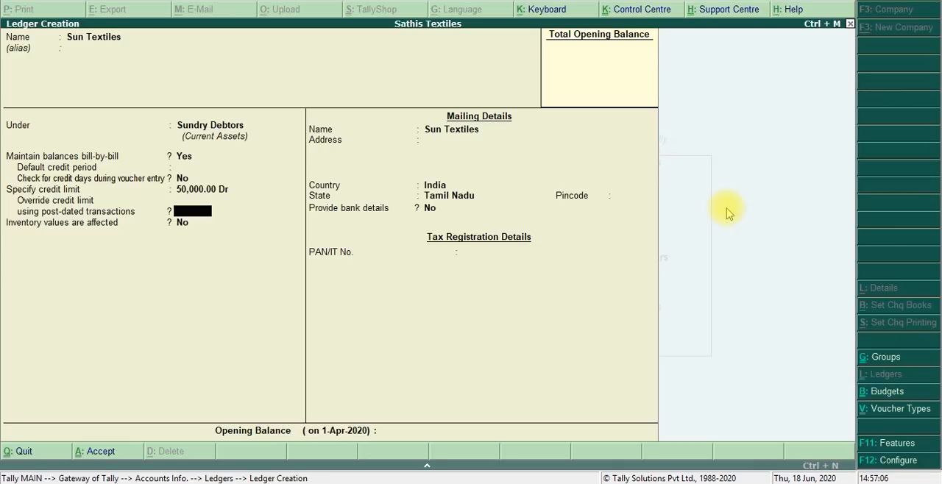
- Keep the remaining Sun Textiles ledger settings at their defaults, save the ledger and return to the Gateway of Tally
{"action": "key", "text": "Return"}
{"action": "key", "text": "Return"}
{"action": "key", "text": "Return"}
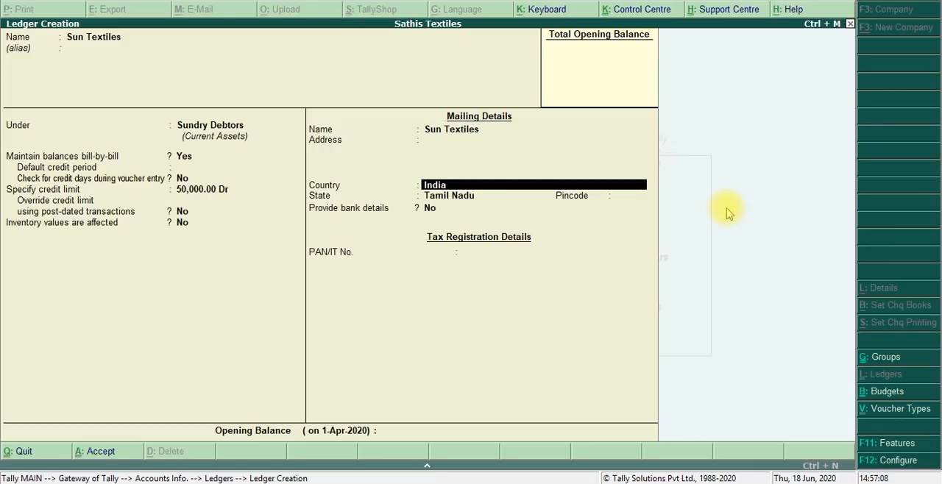
{"action": "key", "text": "Return"}
{"action": "key", "text": "Return"}
{"action": "key", "text": "Return"}
{"action": "key", "text": "Return"}
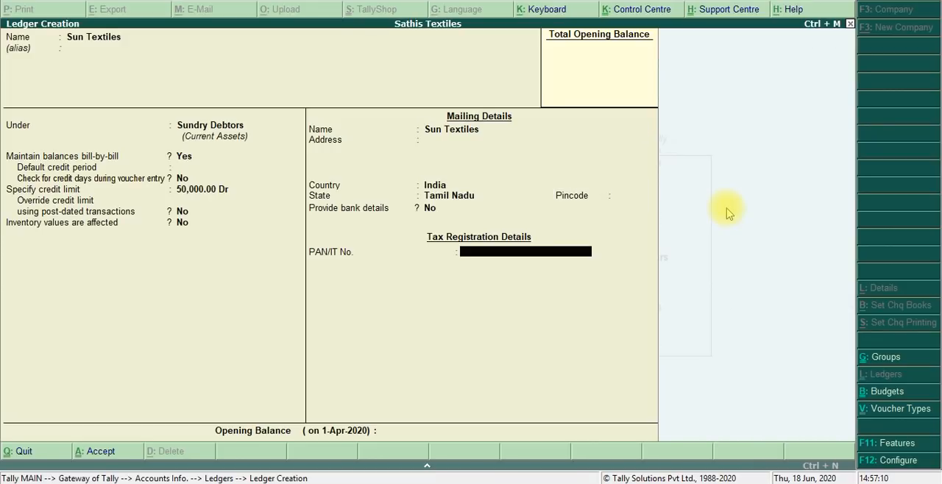
{"action": "key", "text": "Return"}
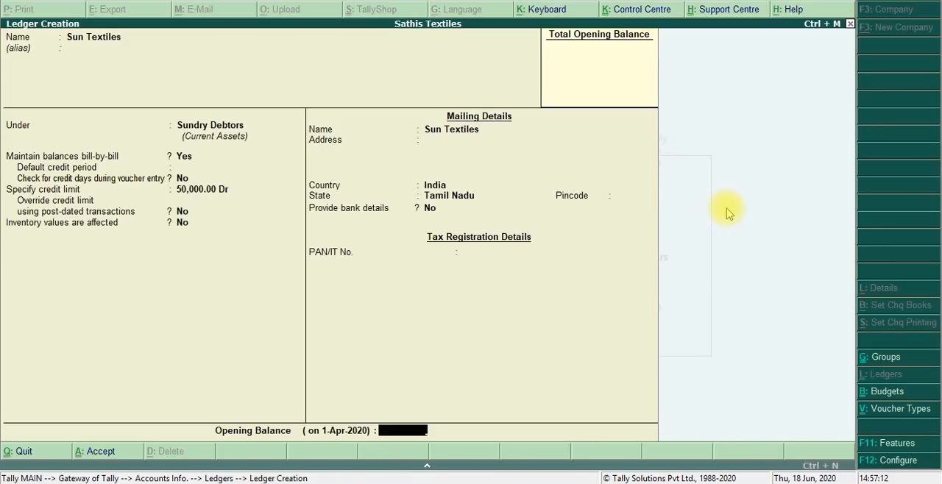
{"action": "key", "text": "Return"}
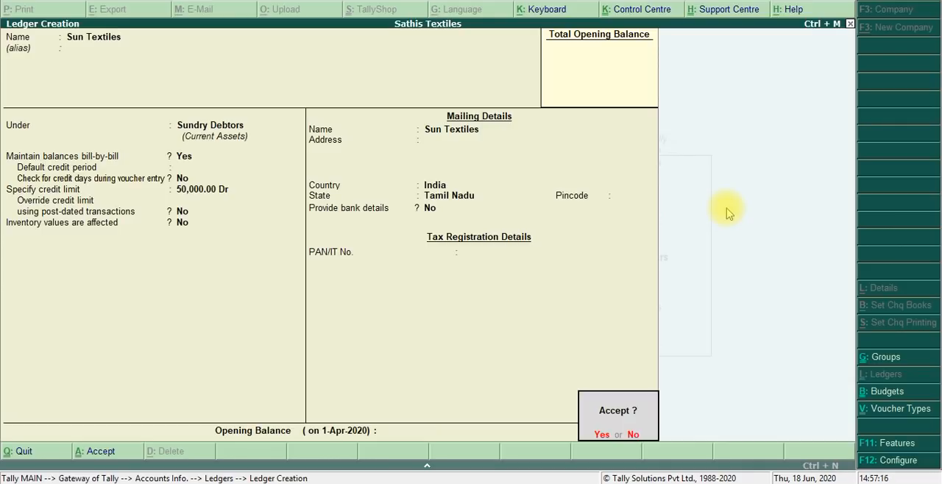
{"action": "key", "text": "Return"}
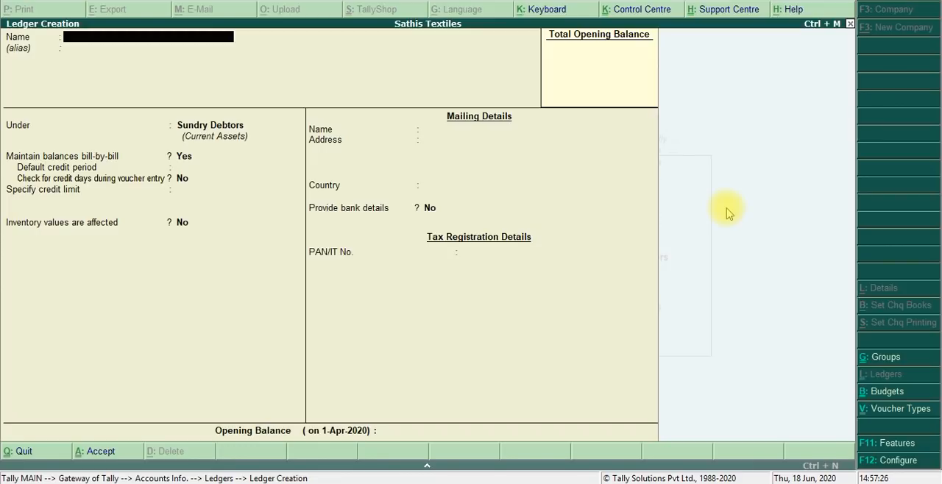
{"action": "key", "text": "Escape"}
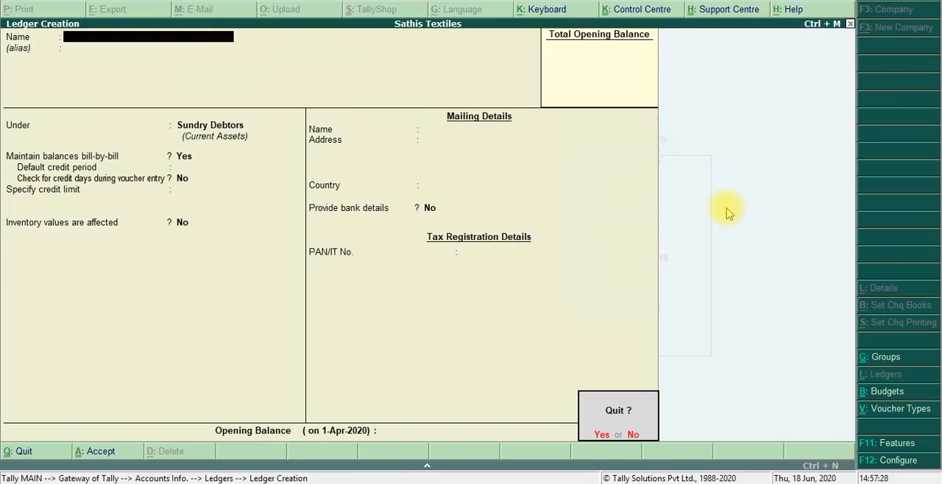
{"action": "key", "text": "y"}
{"action": "key", "text": "Escape"}
{"action": "key", "text": "Escape"}
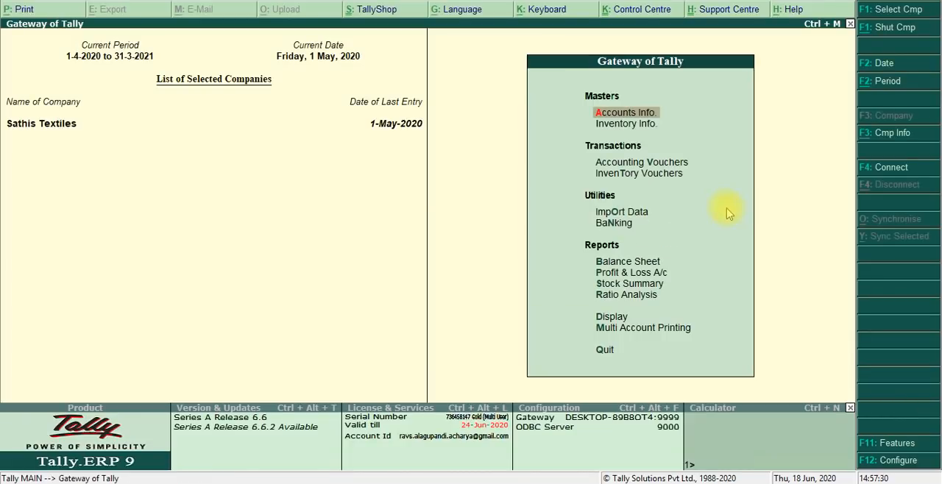
- Switch to the Day 3 material PDF, read its Step 3 voucher entry instructions, and return to Tally.ERP 9
{"action": "key", "text": "alt+Tab"}
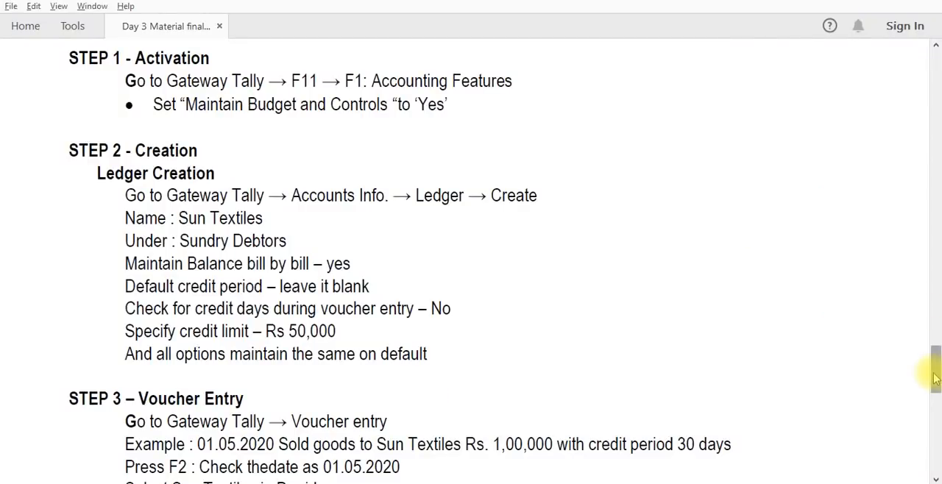
{"action": "left_click_drag", "start_coordinate": [935, 378], "coordinate": [937, 401]}
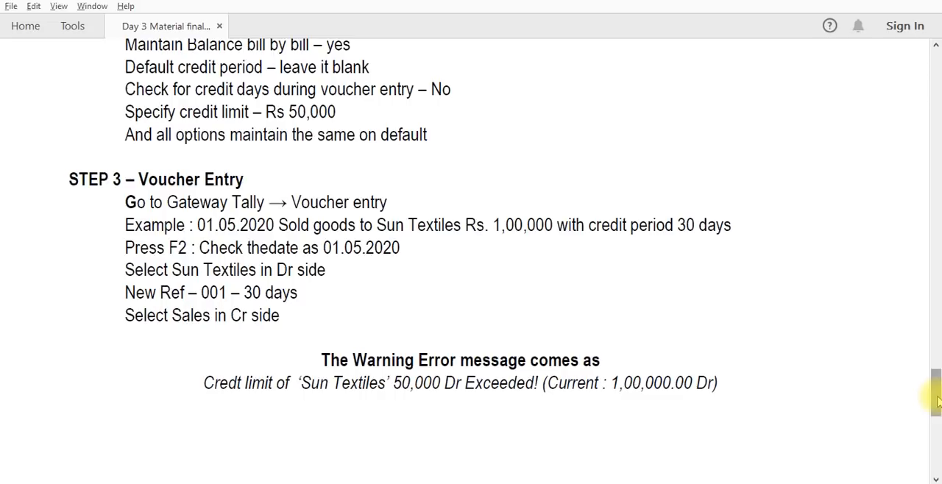
{"action": "key", "text": "alt+Tab"}
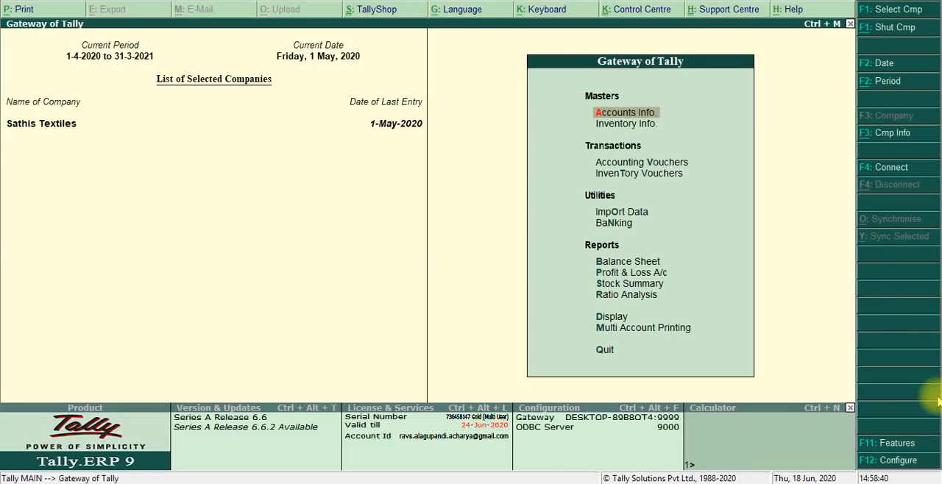
- Start a new Sales accounting voucher in voucher mode and check it against the exercise instructions in the PDF
{"action": "key", "text": "Down"}
{"action": "key", "text": "Down"}
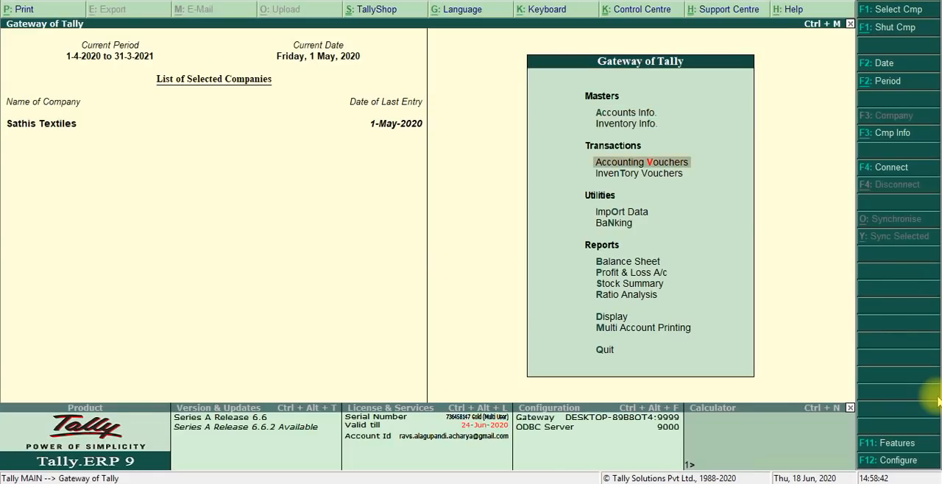
{"action": "key", "text": "Return"}
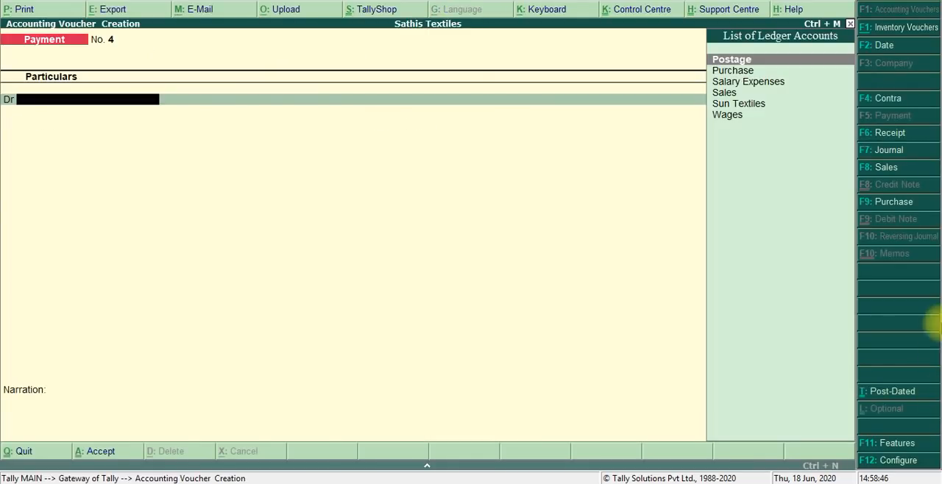
{"action": "left_click", "coordinate": [886, 168]}
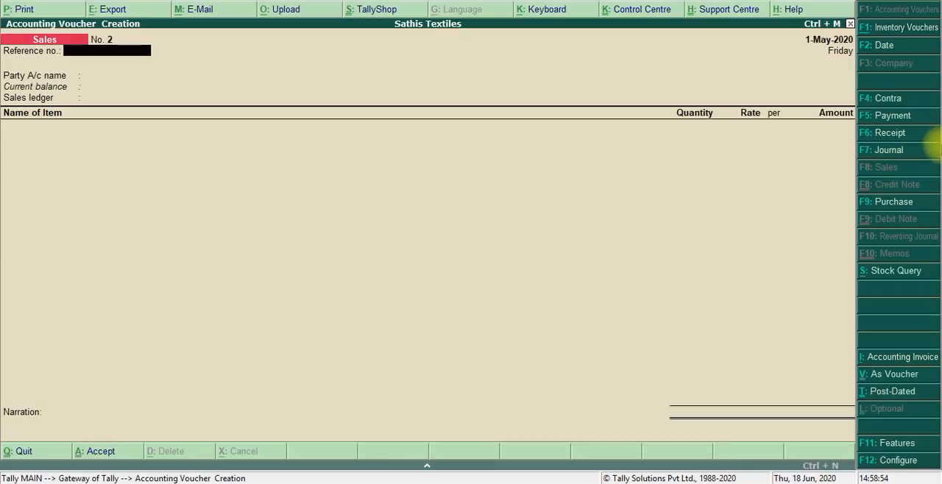
{"action": "left_click", "coordinate": [888, 375]}
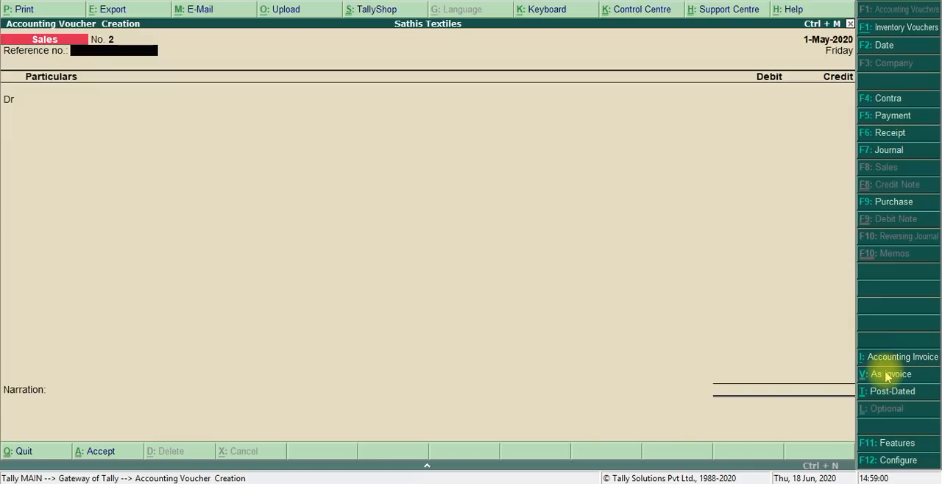
{"action": "key", "text": "alt+Tab"}
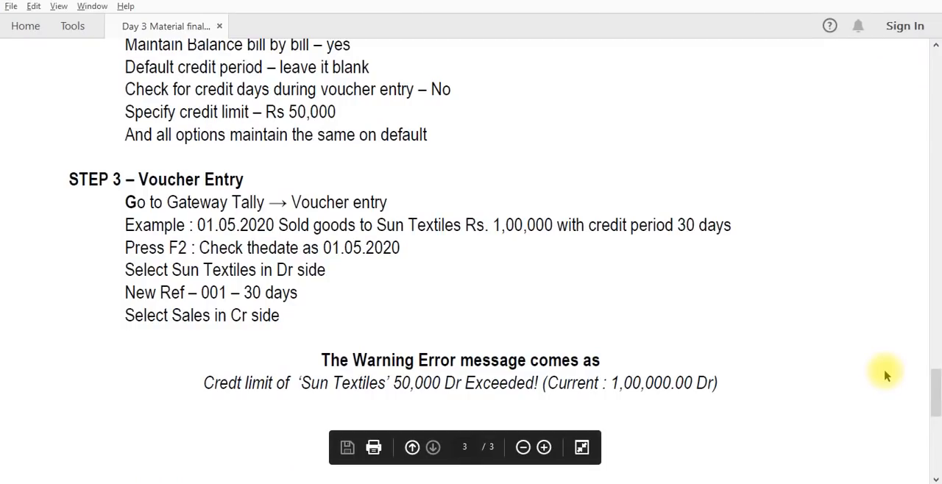
{"action": "key", "text": "alt+Tab"}
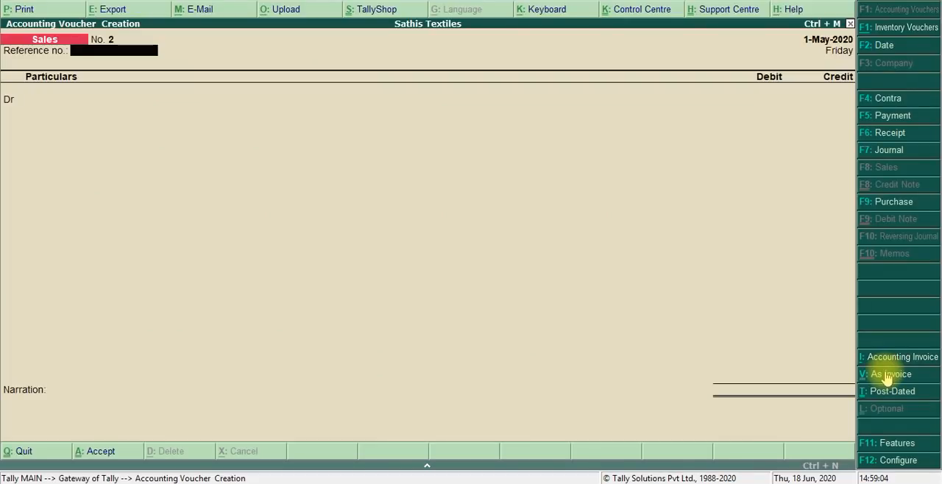
- Leave the reference number blank, choose Sun Textiles as the debit ledger, and keep its despatch and buyer details at their defaults
{"action": "key", "text": "Return"}
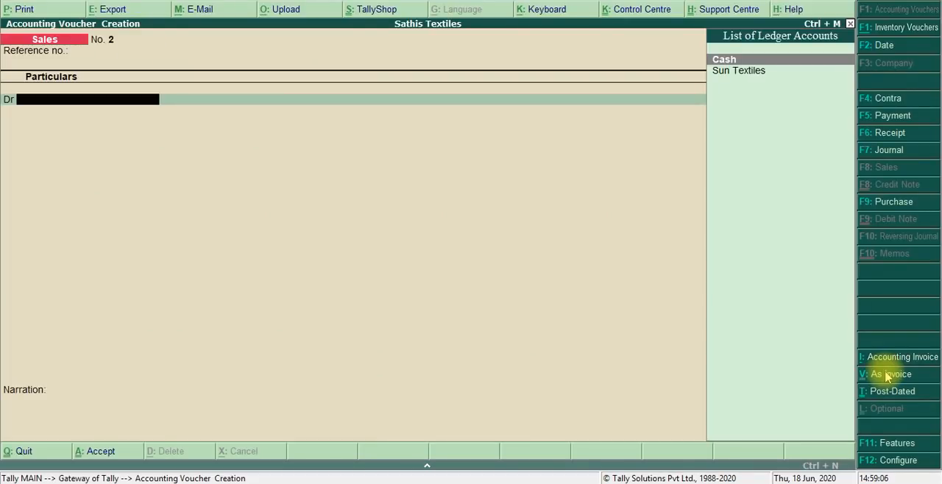
{"action": "key", "text": "alt+Tab"}
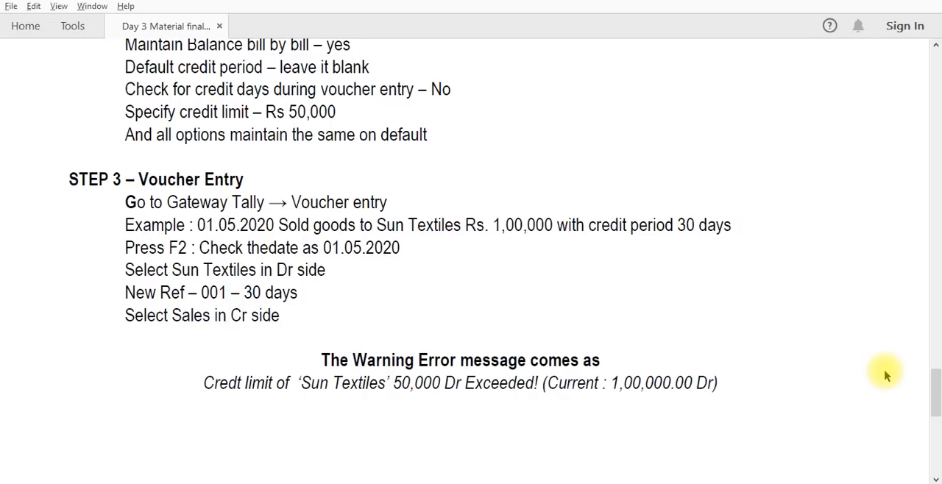
{"action": "key", "text": "alt+Tab"}
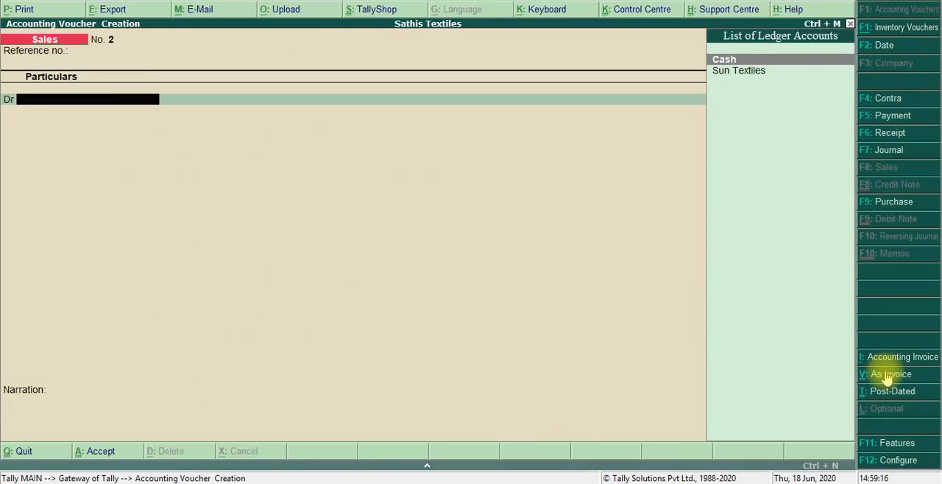
{"action": "key", "text": "Down"}
{"action": "key", "text": "Return"}
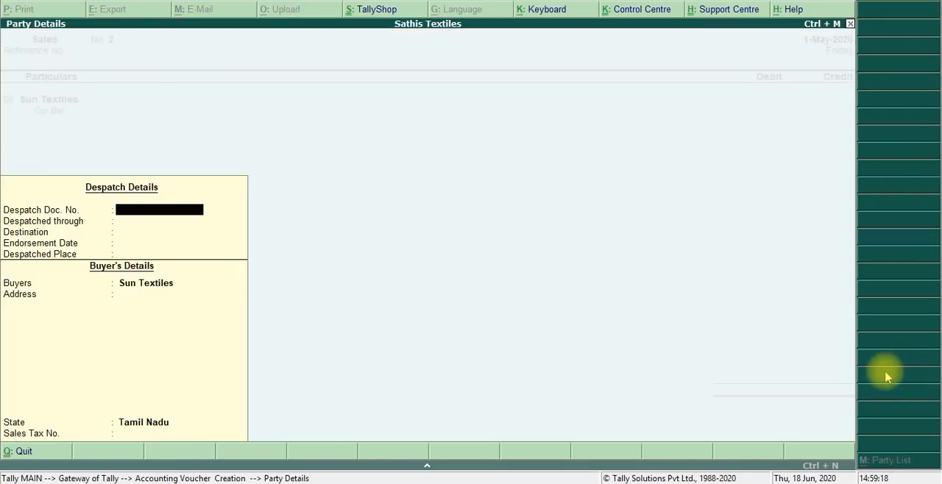
{"action": "key", "text": "Return"}
{"action": "key", "text": "Return"}
{"action": "key", "text": "Return"}
{"action": "key", "text": "Return"}
{"action": "key", "text": "Return"}
{"action": "key", "text": "Return"}
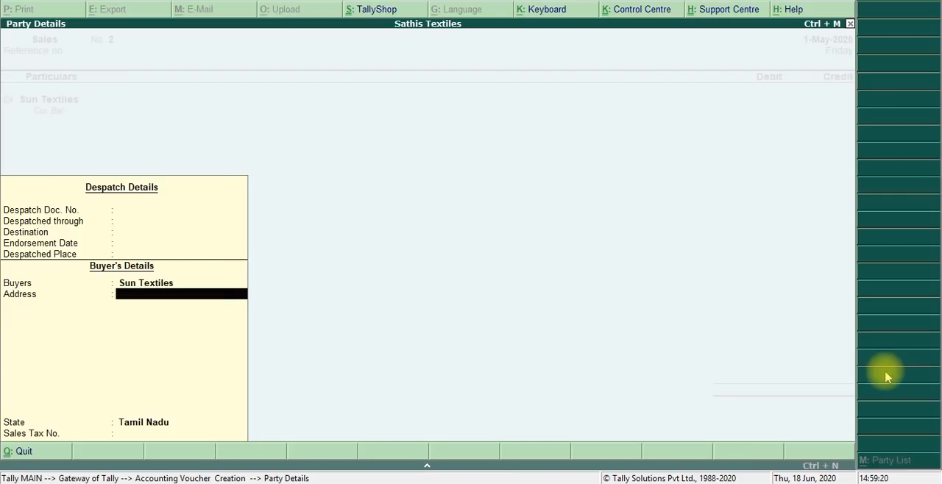
{"action": "key", "text": "Return"}
{"action": "key", "text": "Return"}
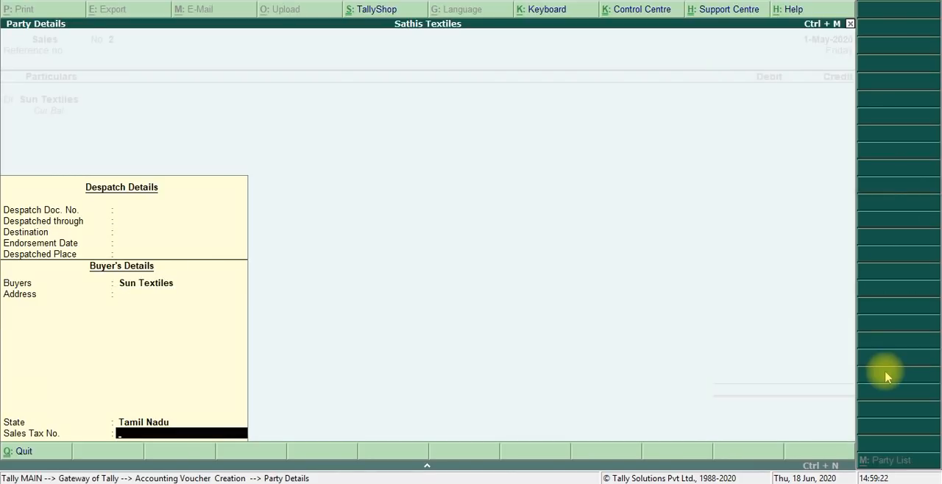
{"action": "key", "text": "Return"}
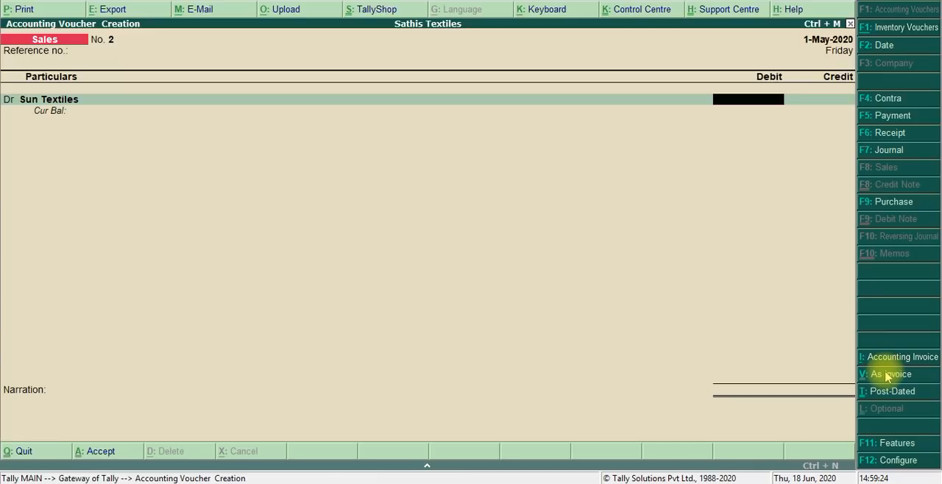
- Set the debit amount for Sun Textiles to 1,00,000
{"action": "type", "text": "100000"}
{"action": "key", "text": "Return"}
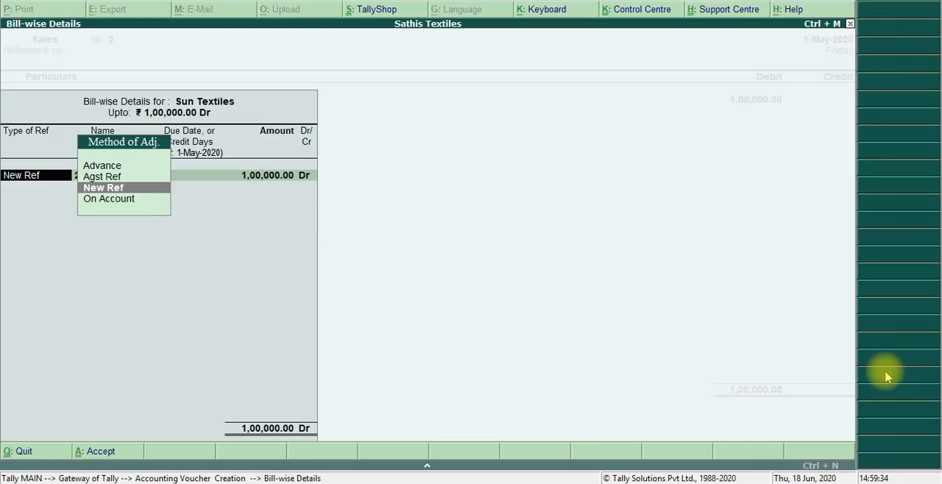
- Record the bill-wise details for Sun Textiles as New Ref 001 with 30 credit days for 1,00,000 Dr
{"action": "key", "text": "Return"}
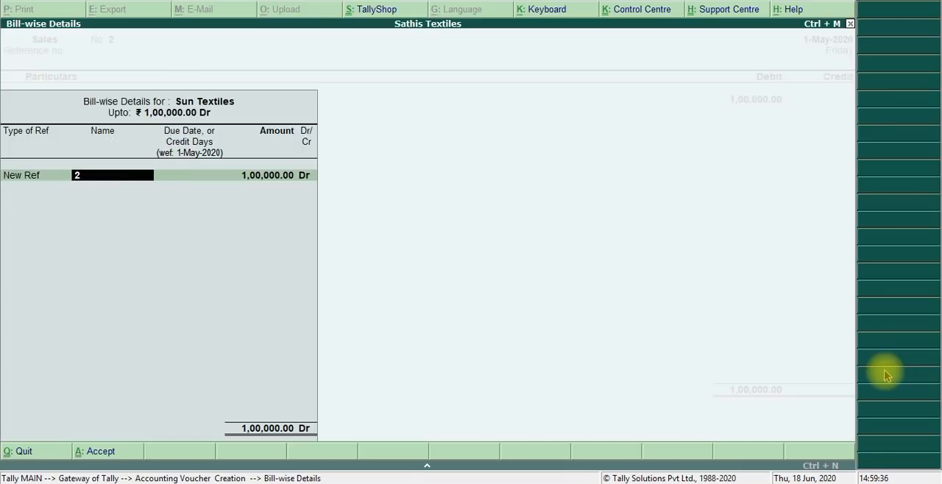
{"action": "key", "text": "alt+Tab"}
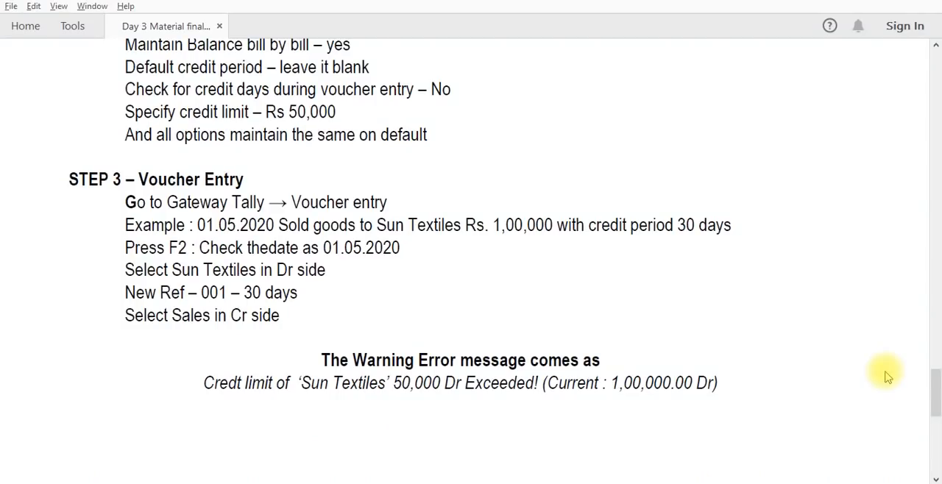
{"action": "key", "text": "alt+Tab"}
{"action": "type", "text": "001"}
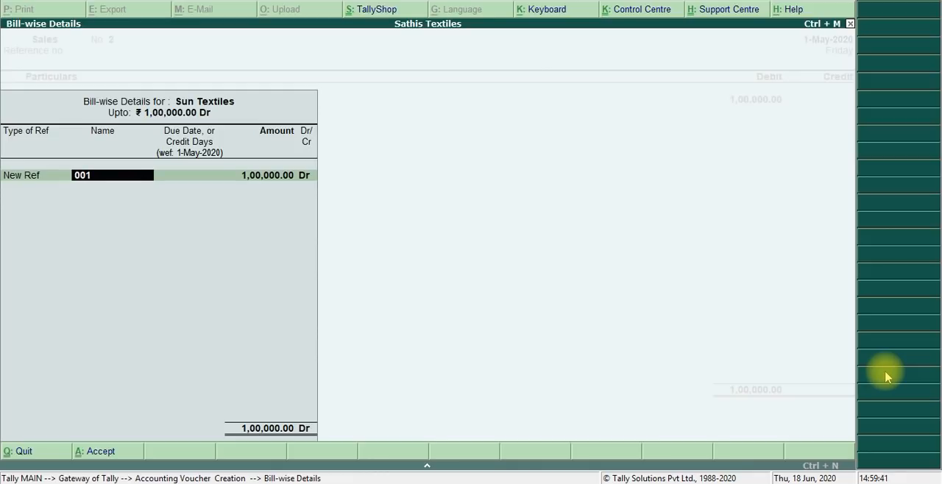
{"action": "key", "text": "Return"}
{"action": "type", "text": "30"}
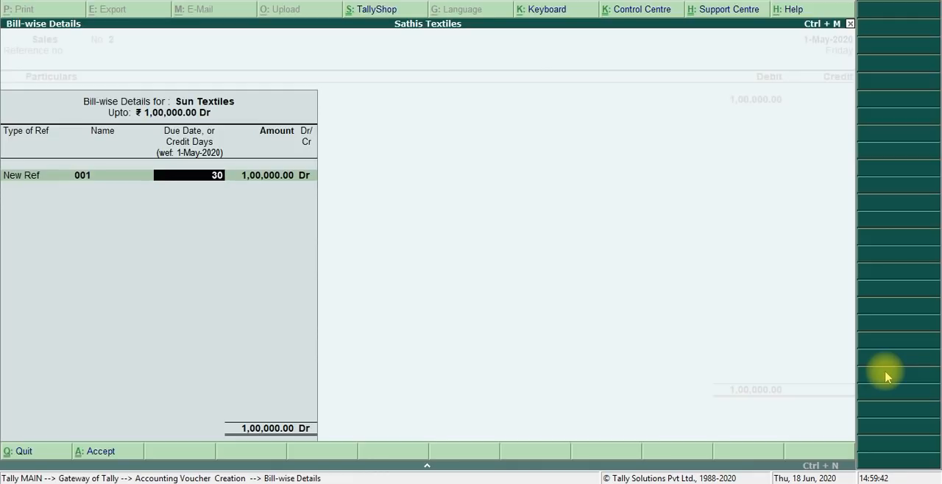
{"action": "key", "text": "Return"}
{"action": "key", "text": "Return"}
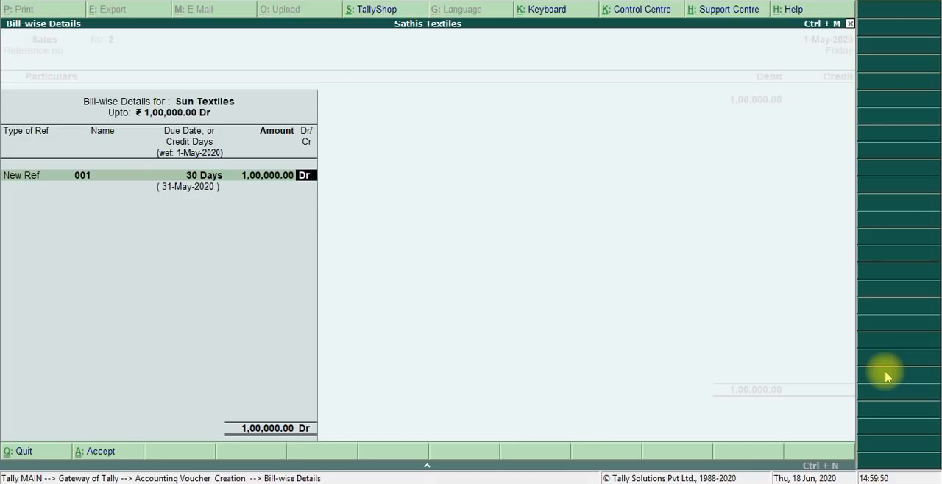
{"action": "key", "text": "Return"}
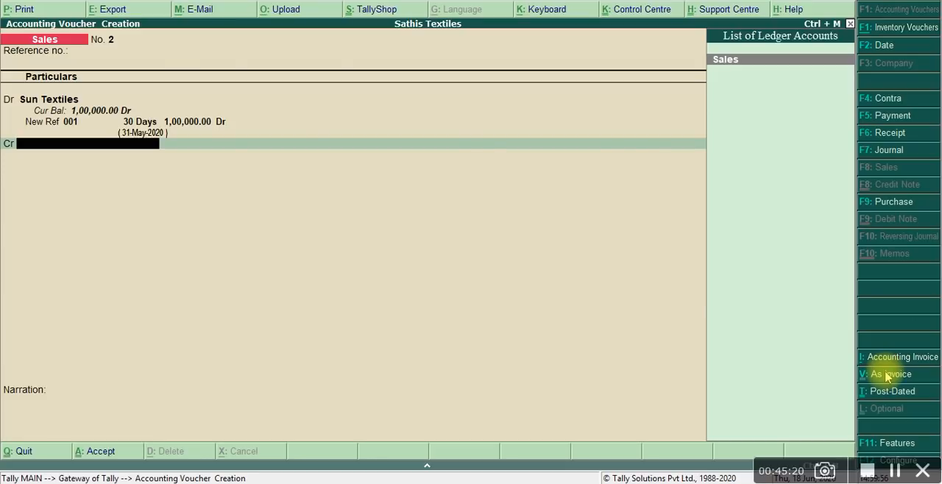
- Credit the Sales ledger with 1,00,000 as the exercise PDF instructs, and try to complete the sales voucher
{"action": "key", "text": "alt+Tab"}
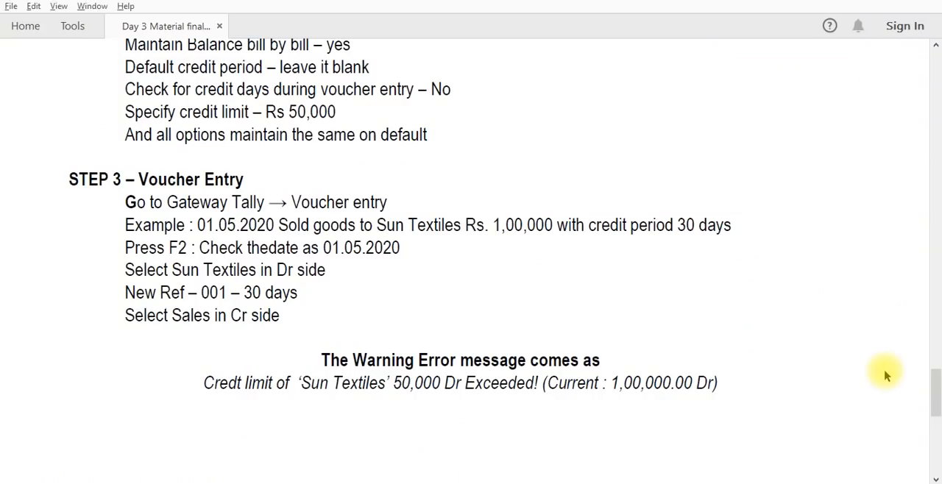
{"action": "key", "text": "alt+Tab"}
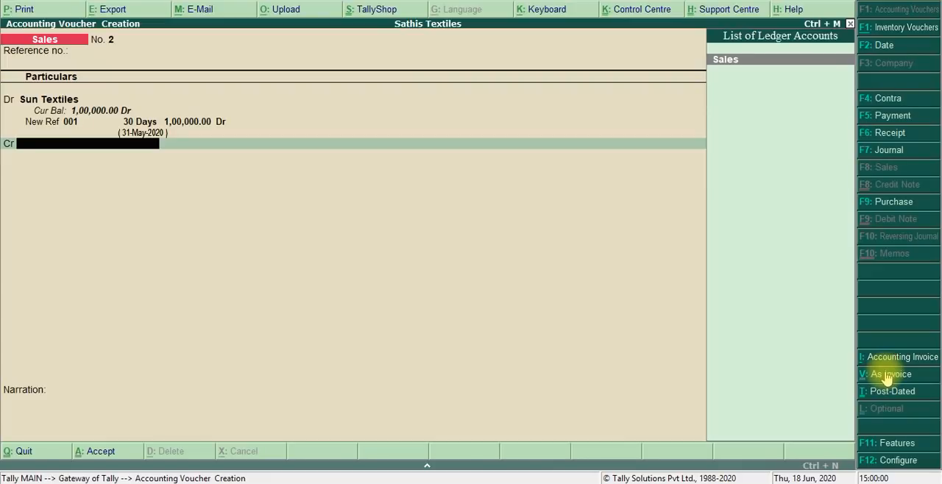
{"action": "key", "text": "Return"}
{"action": "key", "text": "Escape"}
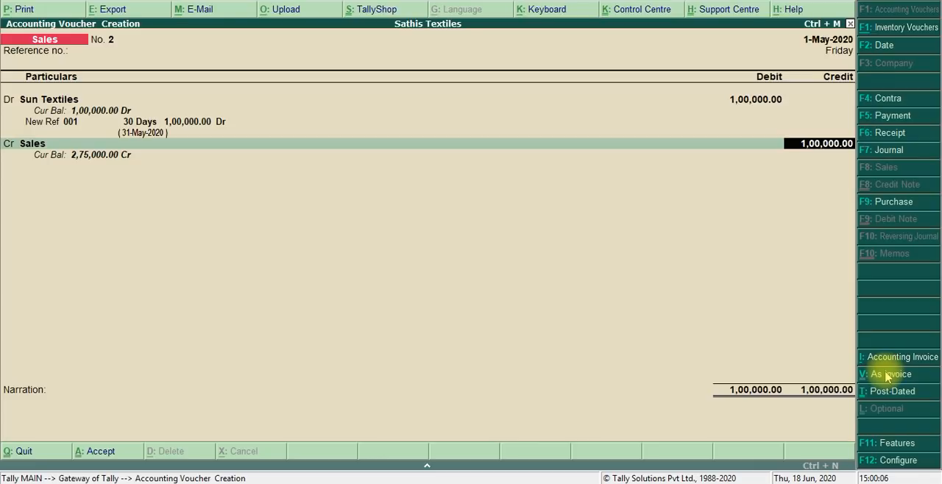
{"action": "key", "text": "Return"}
{"action": "key", "text": "Return"}
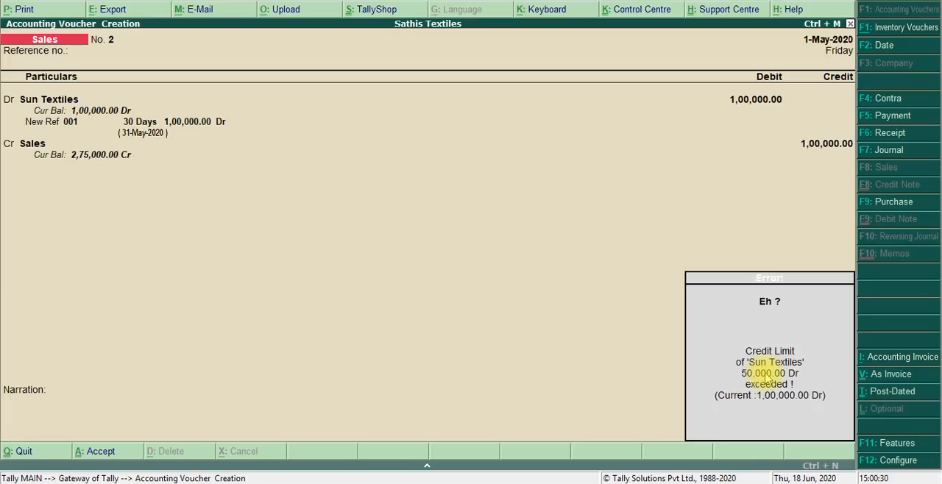
{"action": "key", "text": "Escape"}
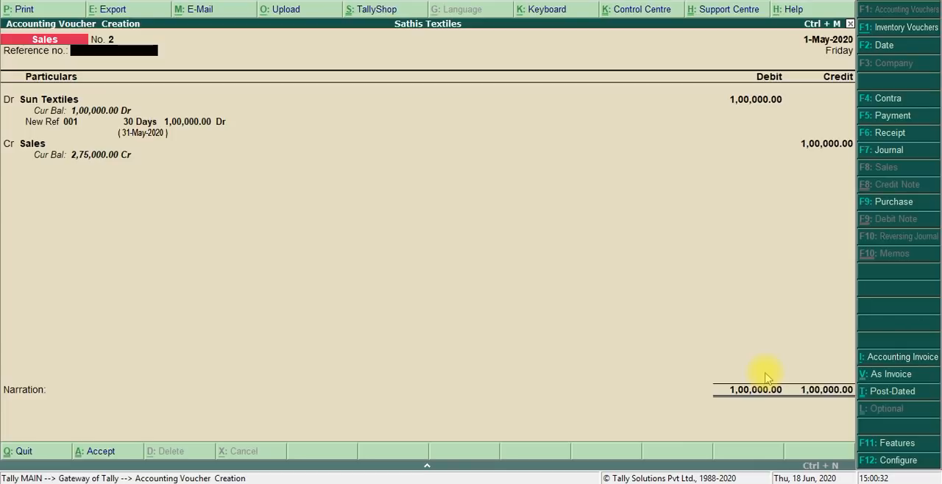
- Keep the blank reference number and the default despatch and buyer details while returning to the Sun Textiles debit entry
{"action": "key", "text": "Return"}
{"action": "key", "text": "Return"}
{"action": "key", "text": "Return"}
{"action": "key", "text": "Return"}
{"action": "key", "text": "Return"}
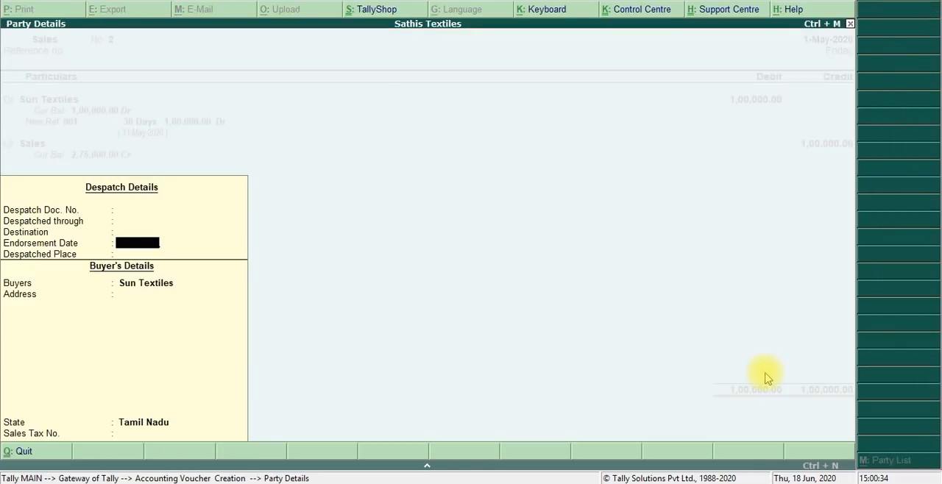
{"action": "key", "text": "Return"}
{"action": "key", "text": "Return"}
{"action": "key", "text": "Return"}
{"action": "key", "text": "Return"}
{"action": "key", "text": "Return"}
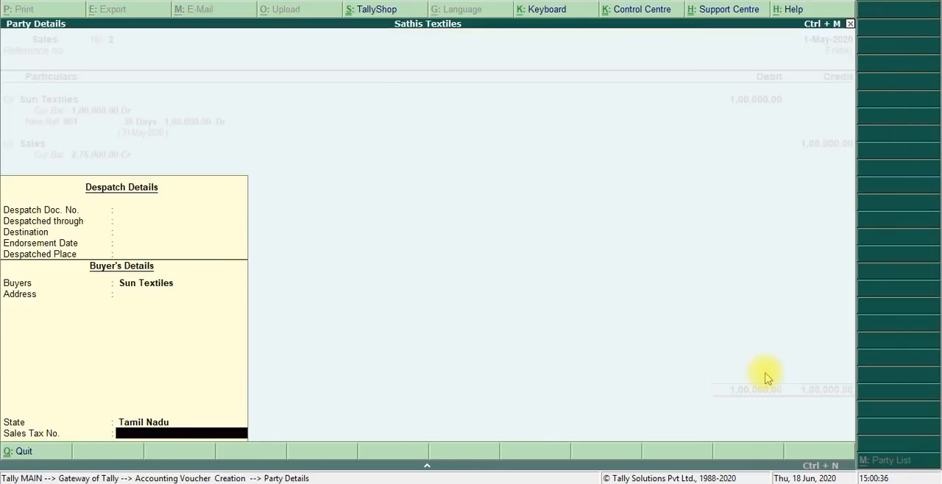
{"action": "key", "text": "Return"}
{"action": "key", "text": "Return"}
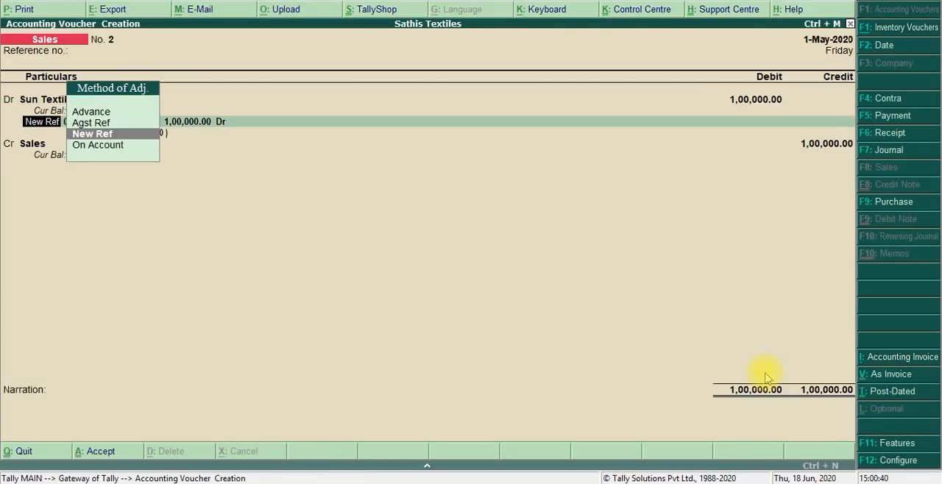
- Set the debit amount for Sun Textiles to 50,000, keeping the bill reference as New Ref 001 with 30 credit days
{"action": "key", "text": "Return"}
{"action": "key", "text": "Return"}
{"action": "key", "text": "Return"}
{"action": "key", "text": "Return"}
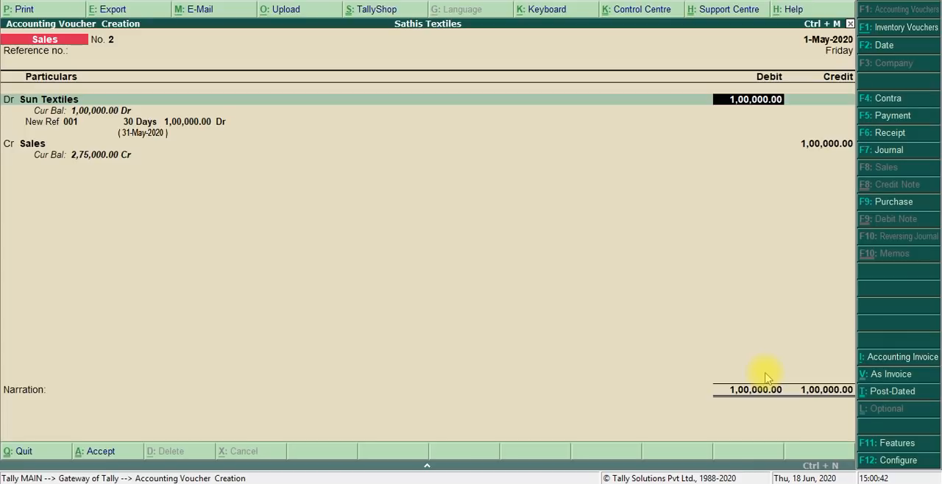
{"action": "type", "text": "50000"}
{"action": "key", "text": "Return"}
{"action": "key", "text": "Return"}
{"action": "key", "text": "Return"}
{"action": "key", "text": "Return"}
{"action": "key", "text": "Return"}
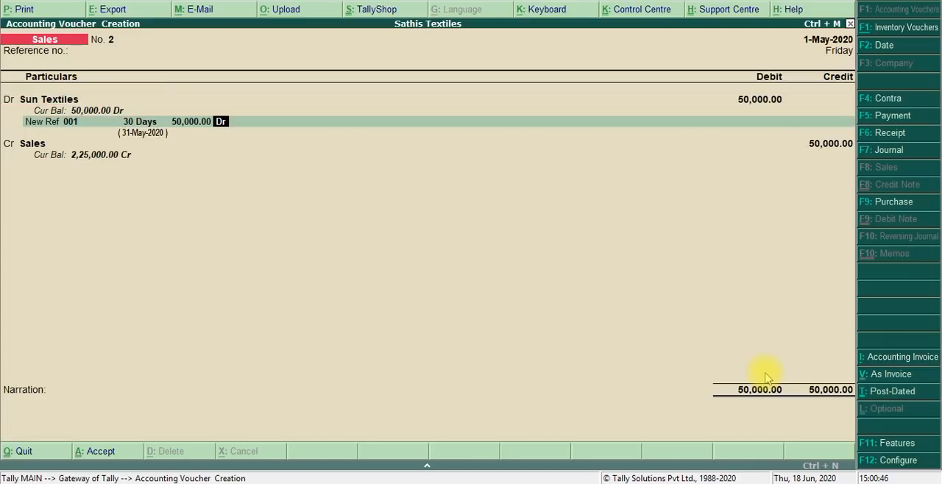
{"action": "key", "text": "Return"}
{"action": "key", "text": "Return"}
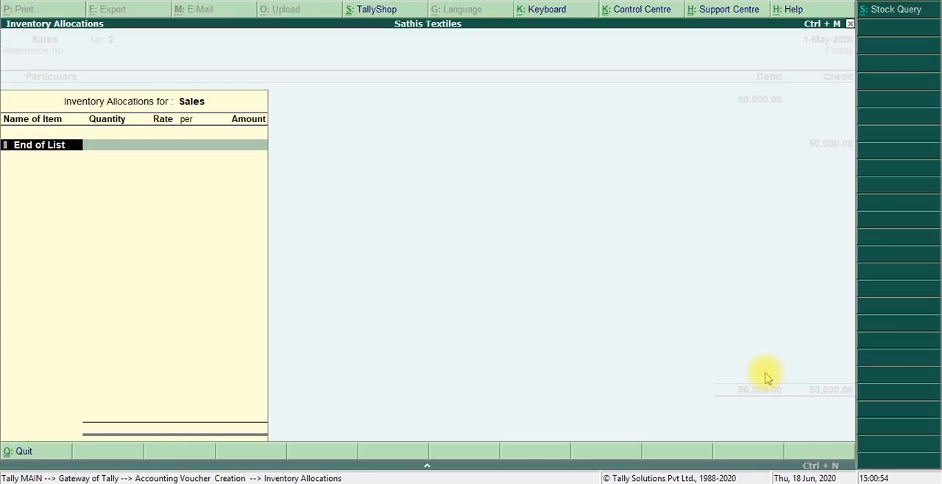
- Leave the inventory allocations and narration empty, and quit the 50,000 sales voucher without accepting it
{"action": "key", "text": "Return"}
{"action": "key", "text": "Return"}
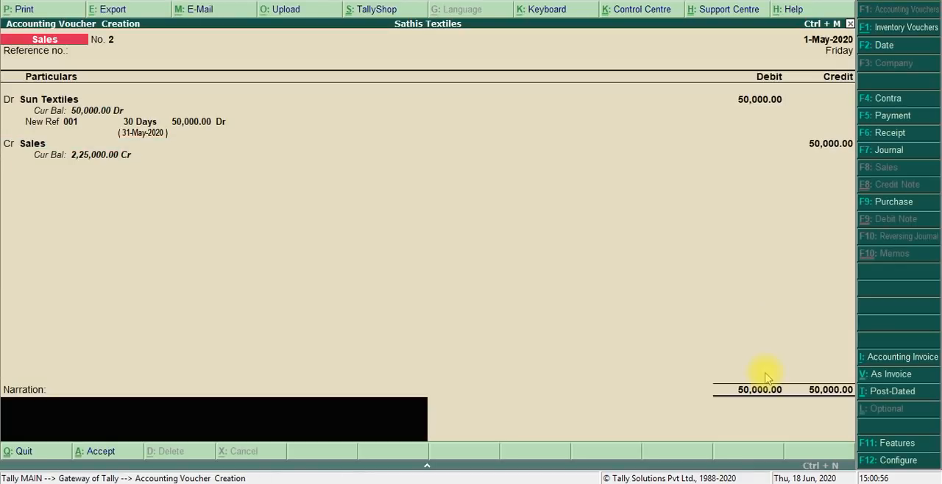
{"action": "key", "text": "Return"}
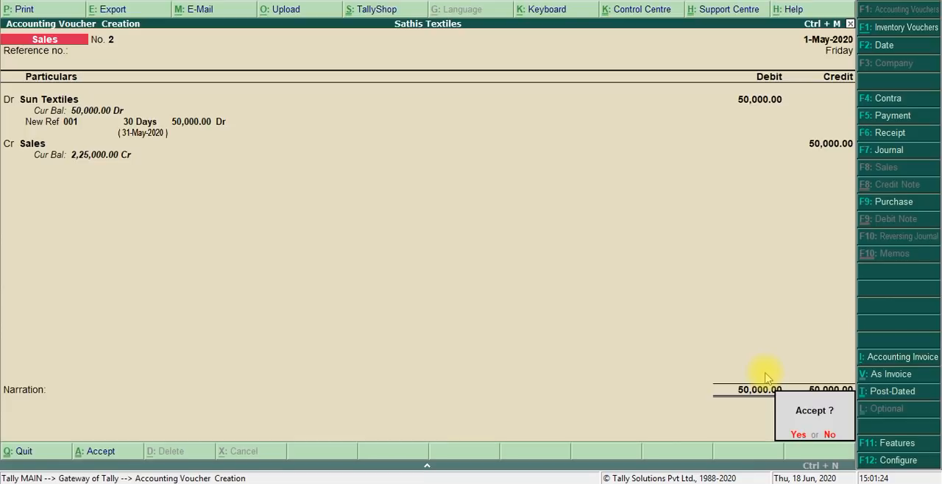
{"action": "key", "text": "Escape"}
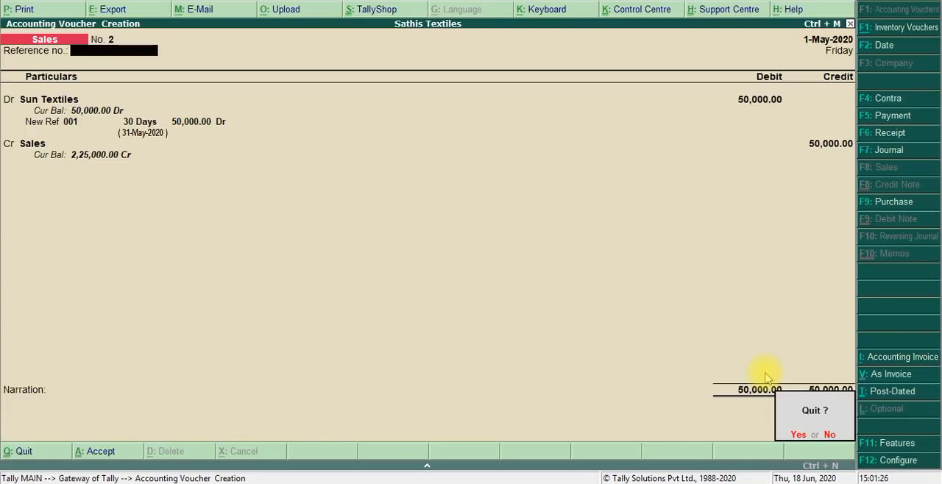
{"action": "key", "text": "y"}
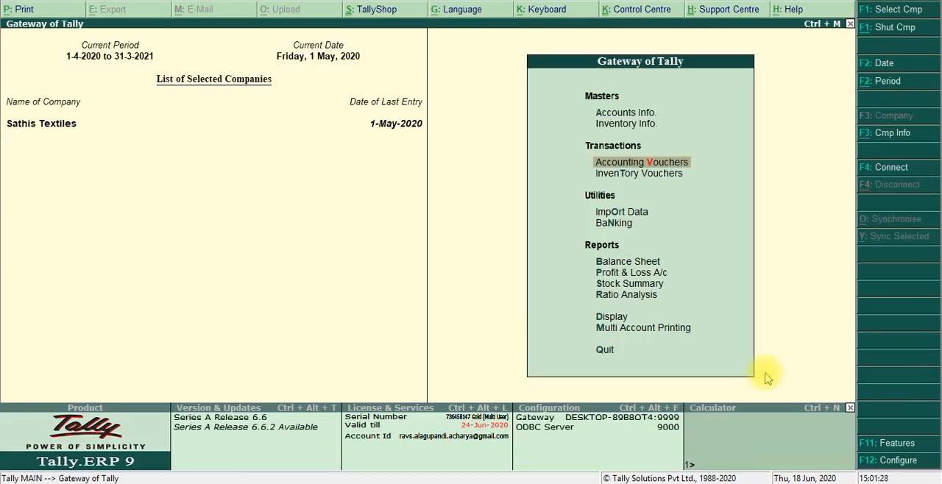
- Start altering a single ledger from the accounts masters
{"action": "key", "text": "Up"}
{"action": "key", "text": "Up"}
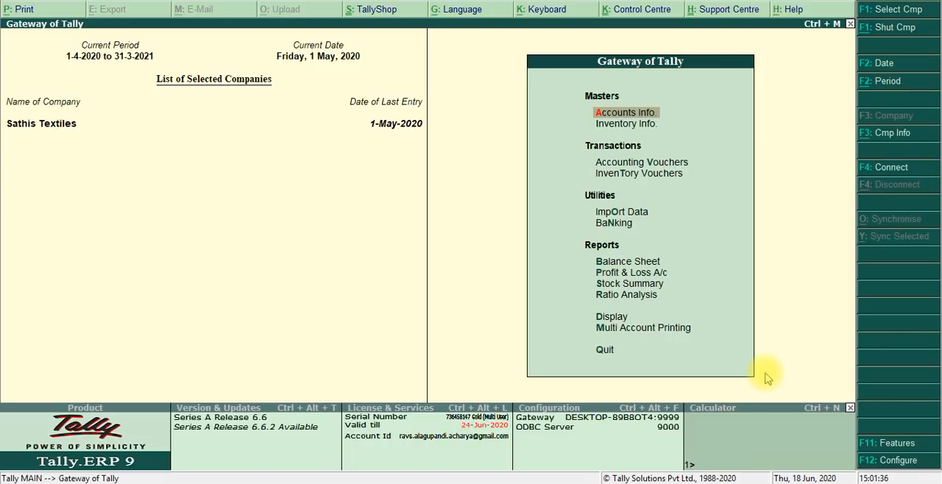
{"action": "key", "text": "Return"}
{"action": "key", "text": "Down"}
{"action": "key", "text": "Return"}
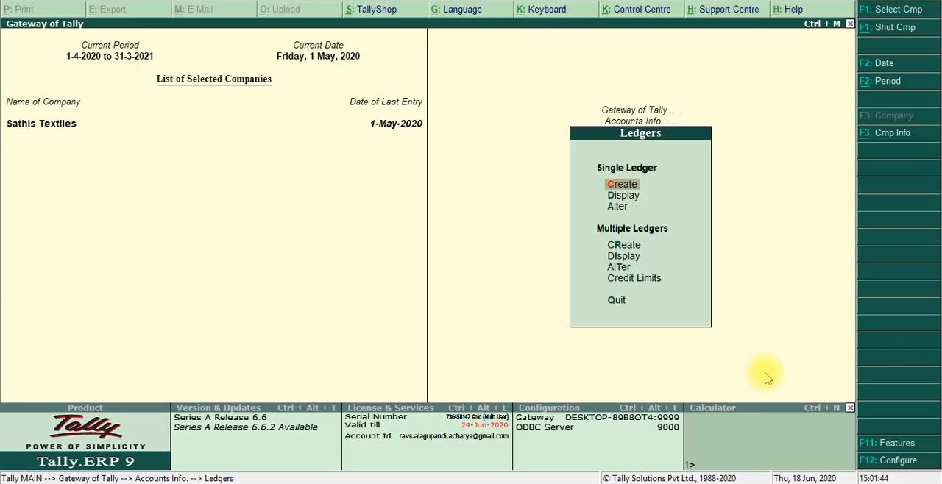
{"action": "key", "text": "Down"}
{"action": "key", "text": "Down"}
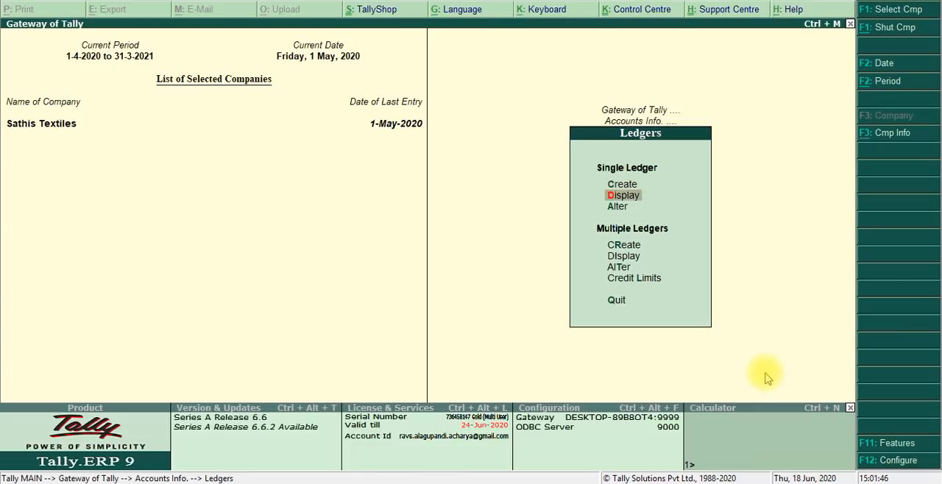
{"action": "key", "text": "Return"}
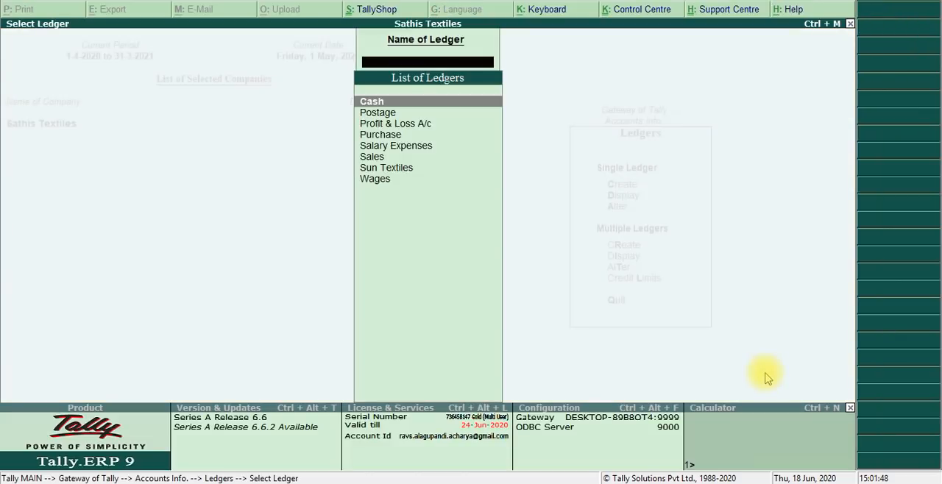
- Choose Sun Textiles as the ledger to alter and keep its name
{"action": "key", "text": "Down"}
{"action": "key", "text": "Down"}
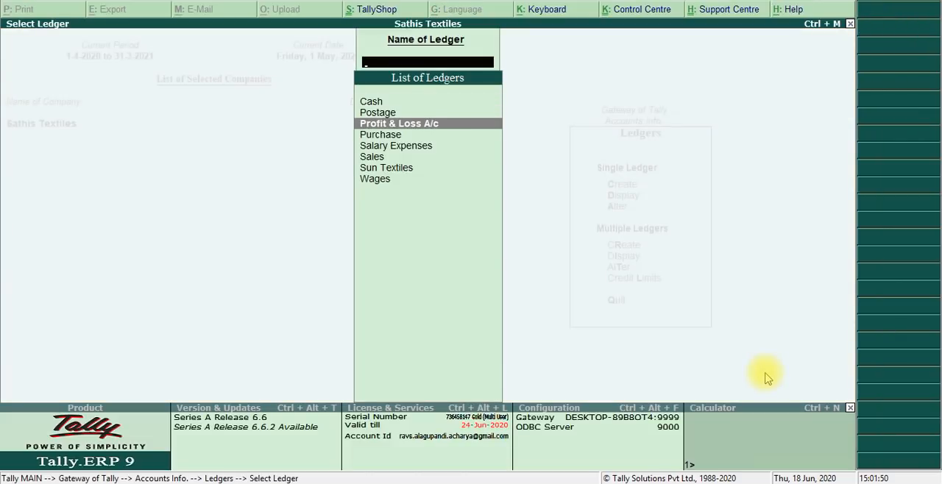
{"action": "key", "text": "Down"}
{"action": "key", "text": "Down"}
{"action": "key", "text": "Down"}
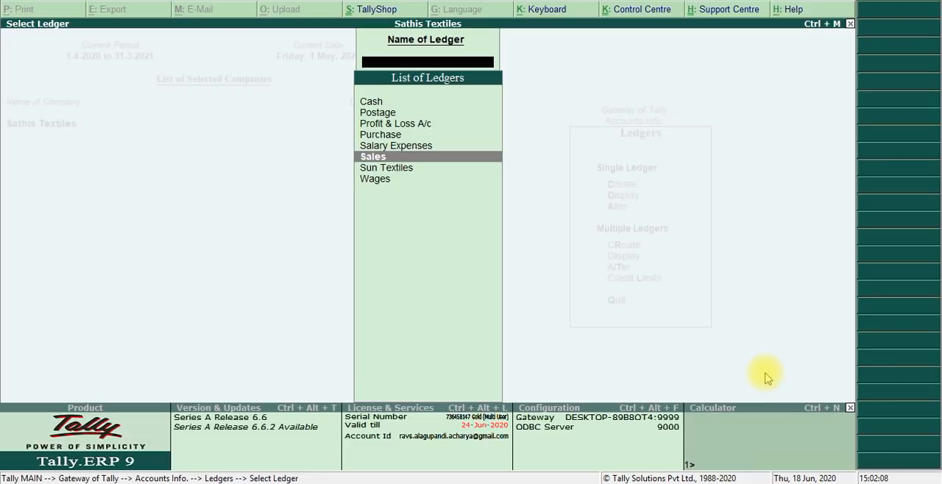
{"action": "key", "text": "Down"}
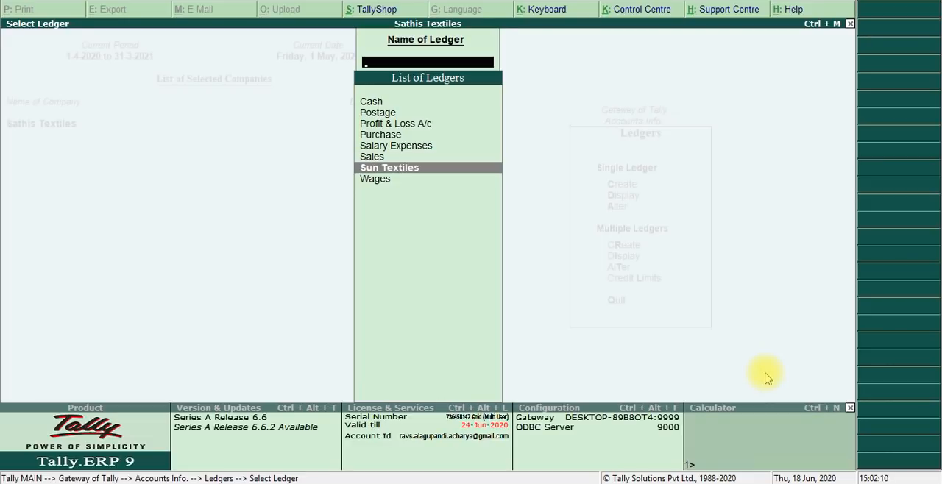
{"action": "key", "text": "Return"}
- Set the credit limit of Sun Textiles to 1,00,000, keeping the group, bill-by-bill and credit period settings
{"action": "key", "text": "Return"}
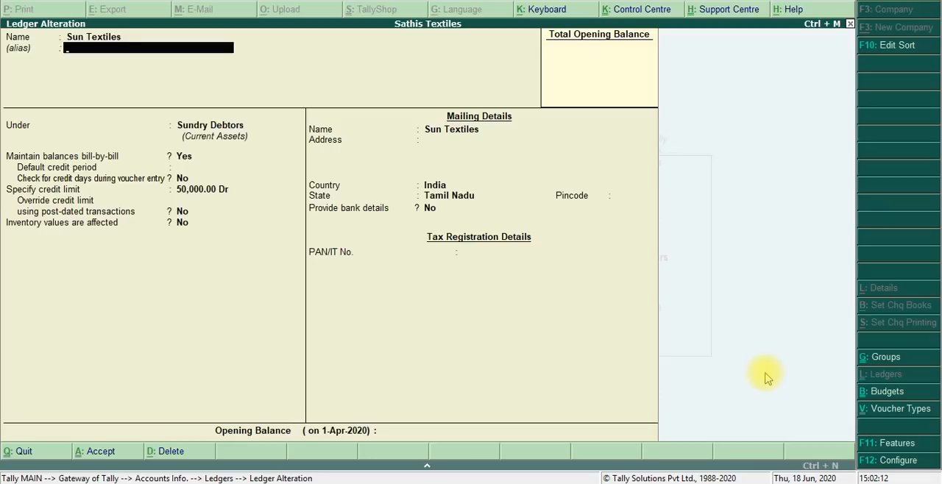
{"action": "key", "text": "Return"}
{"action": "key", "text": "Return"}
{"action": "key", "text": "Return"}
{"action": "key", "text": "Return"}
{"action": "key", "text": "Return"}
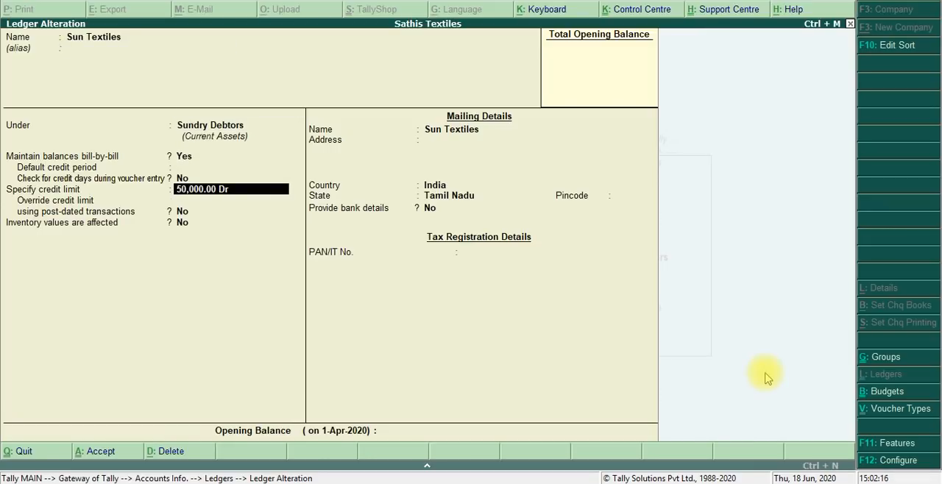
{"action": "type", "text": "100000"}
{"action": "key", "text": "Return"}
{"action": "key", "text": "Return"}
{"action": "key", "text": "Return"}
{"action": "key", "text": "Return"}
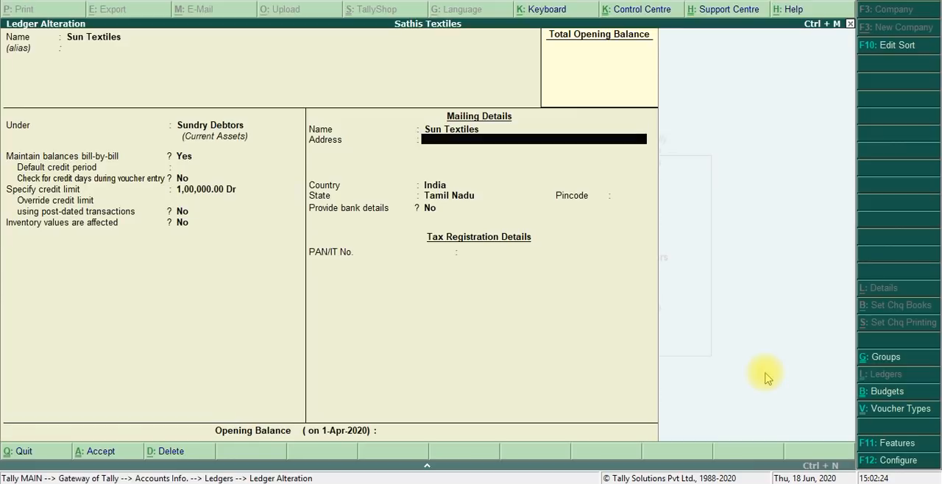
- Keep the remaining Sun Textiles ledger options, mailing and tax details at their defaults and save the ledger
{"action": "key", "text": "Return"}
{"action": "key", "text": "Return"}
{"action": "key", "text": "Return"}
{"action": "key", "text": "Return"}
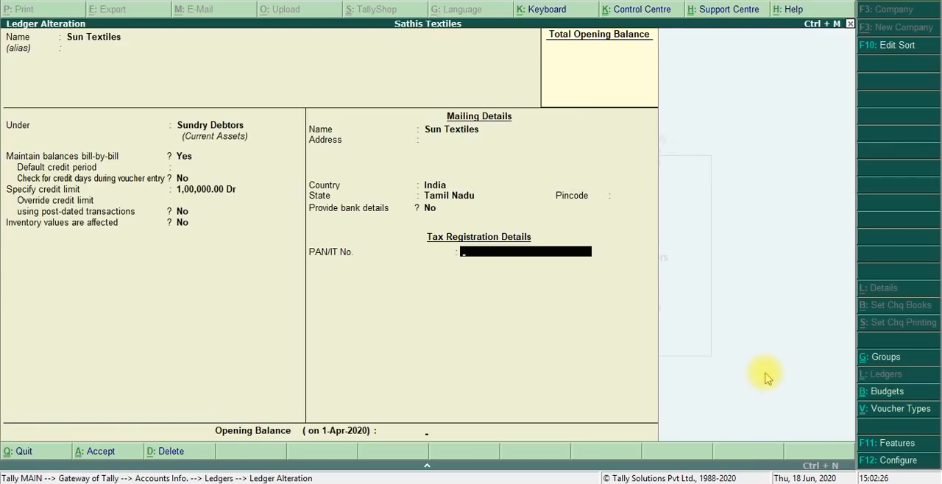
{"action": "key", "text": "Return"}
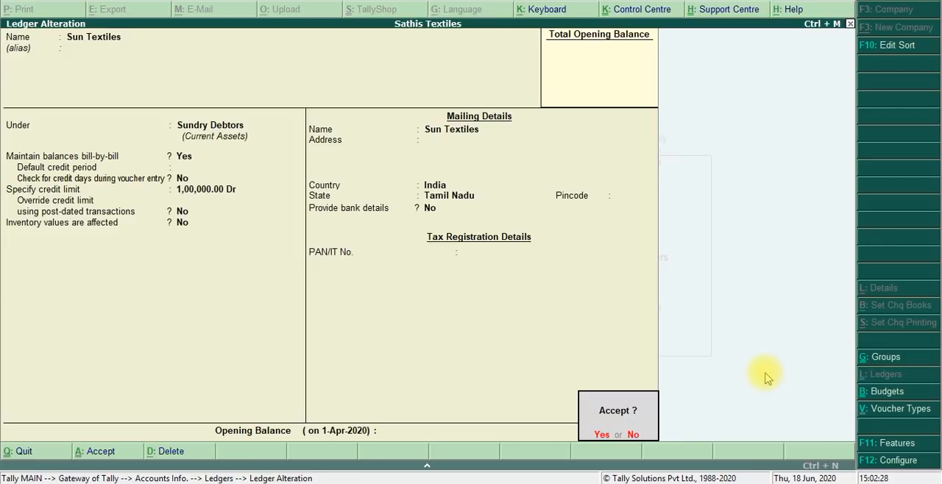
{"action": "key", "text": "Return"}
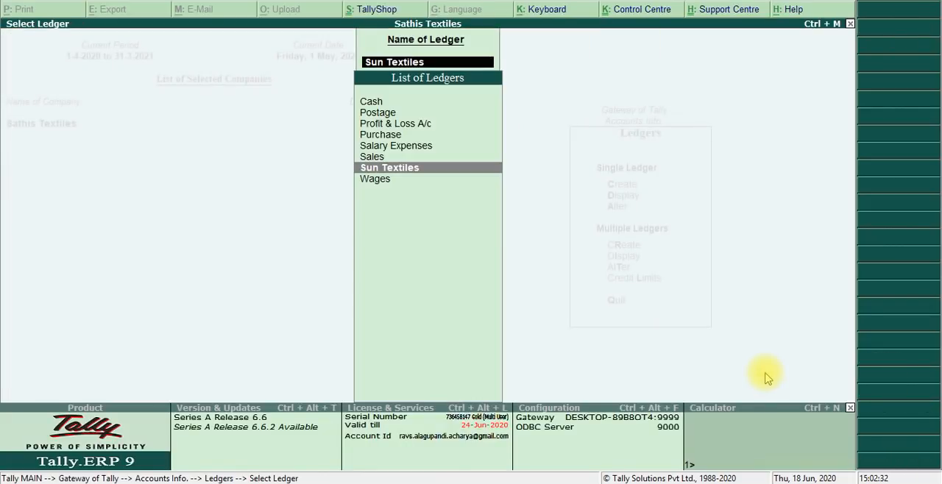
- Return to the Gateway of Tally and open a new sales voucher
{"action": "key", "text": "Escape"}
{"action": "key", "text": "Escape"}
{"action": "key", "text": "Escape"}
{"action": "key", "text": "Escape"}
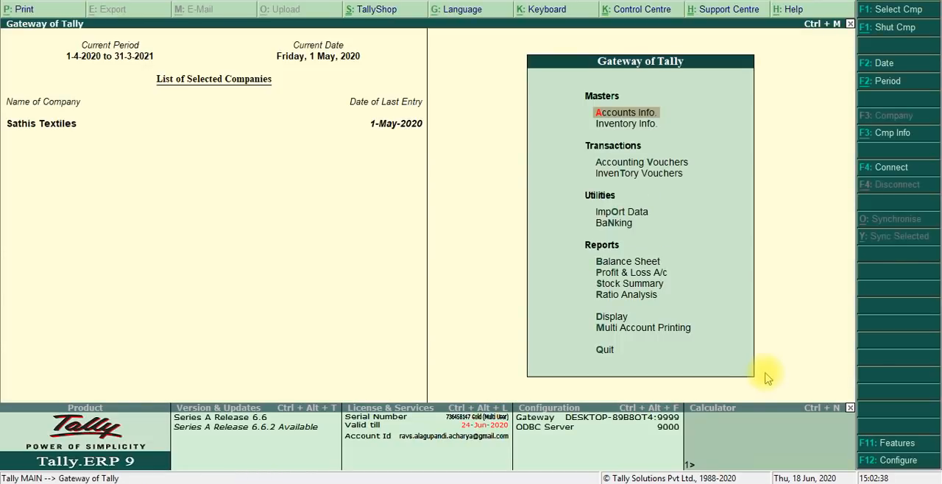
{"action": "key", "text": "Escape"}
{"action": "key", "text": "Escape"}
{"action": "key", "text": "Down"}
{"action": "key", "text": "Down"}
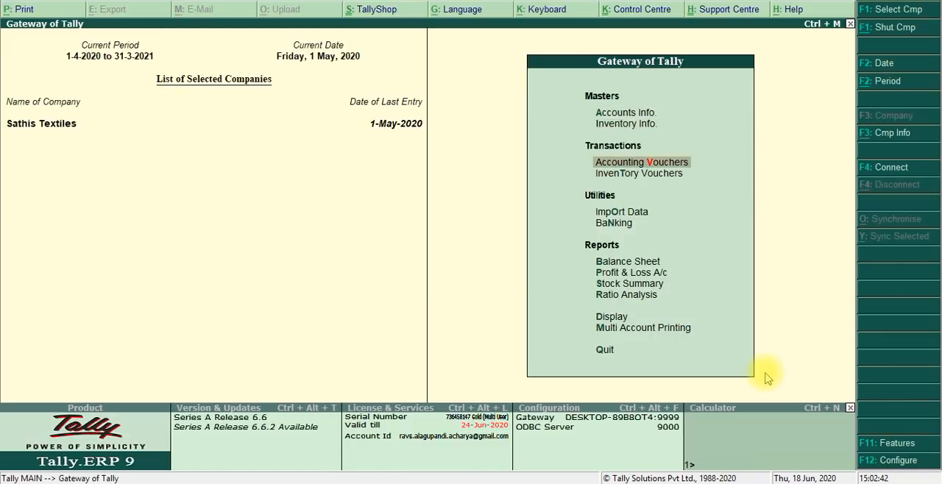
{"action": "key", "text": "Return"}
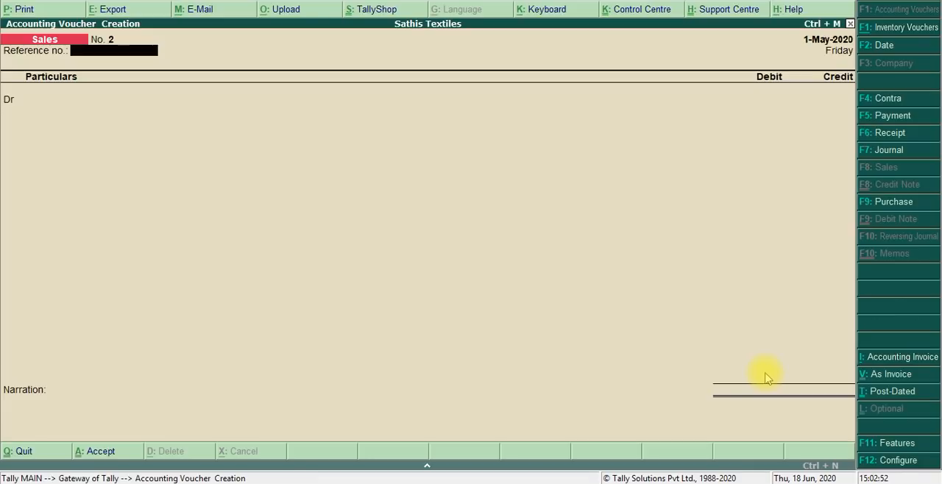
- Leave the reference number blank, choose Sun Textiles as the debit ledger, and keep its despatch and buyer details at their defaults
{"action": "key", "text": "Return"}
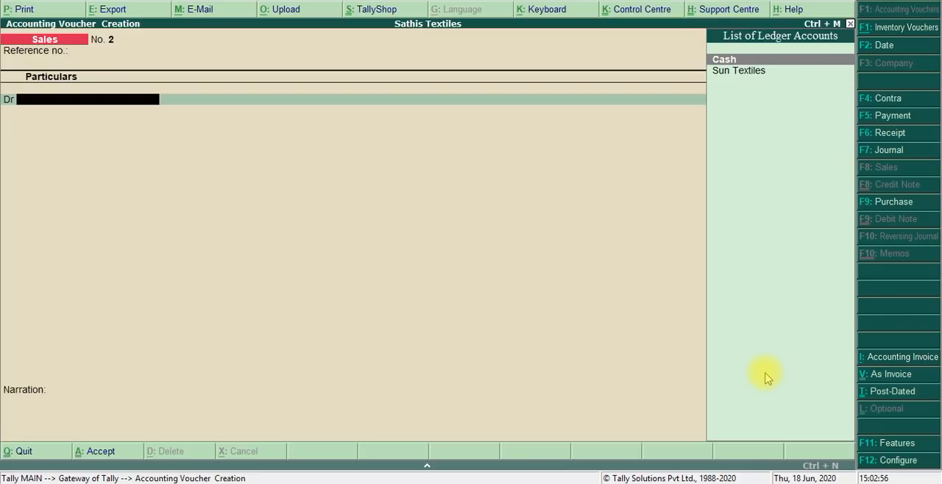
{"action": "key", "text": "Down"}
{"action": "key", "text": "Return"}
{"action": "key", "text": "Return"}
{"action": "key", "text": "Return"}
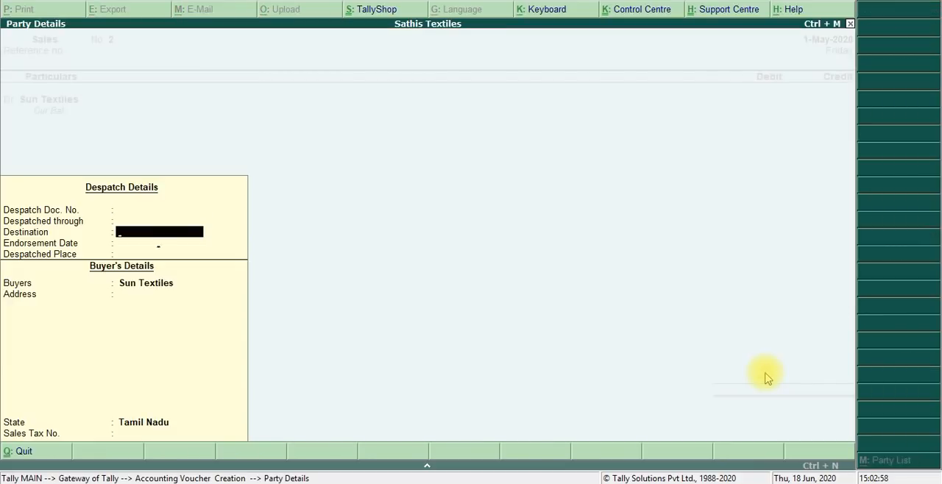
{"action": "key", "text": "Return"}
{"action": "key", "text": "Return"}
{"action": "key", "text": "Return"}
{"action": "key", "text": "Return"}
{"action": "key", "text": "Return"}
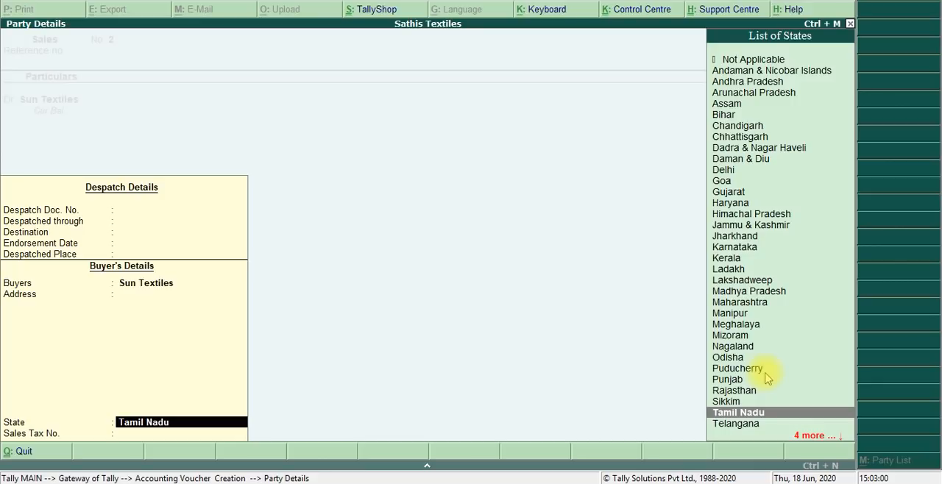
{"action": "key", "text": "Return"}
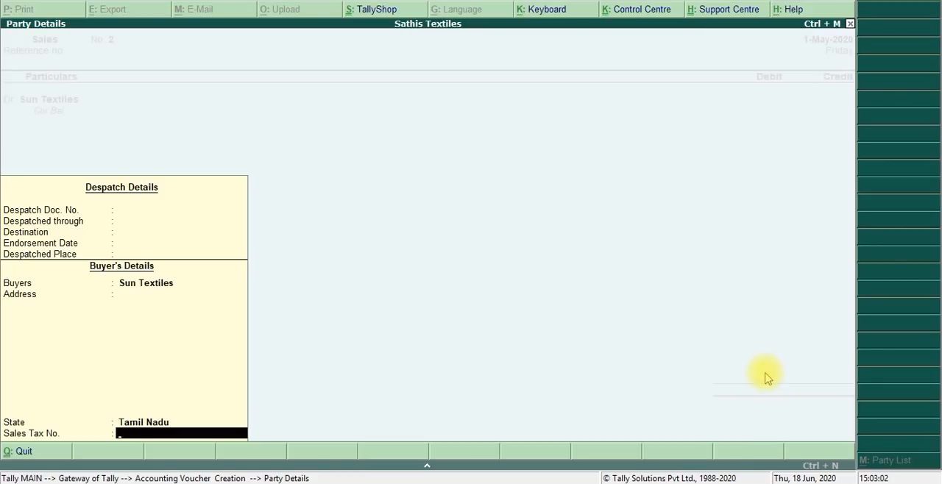
{"action": "key", "text": "Return"}
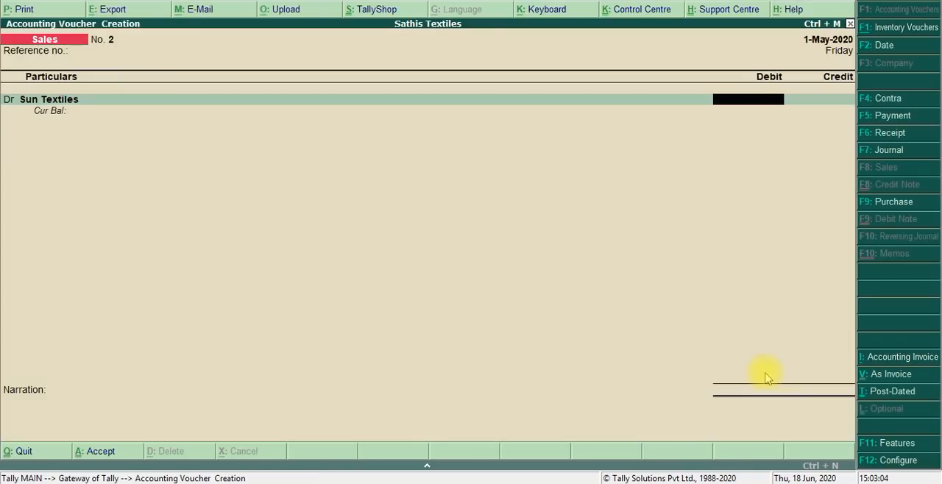
- Set the debit amount for Sun Textiles to 1,00,000
{"action": "type", "text": "10000"}
{"action": "type", "text": "0"}
{"action": "key", "text": "Return"}
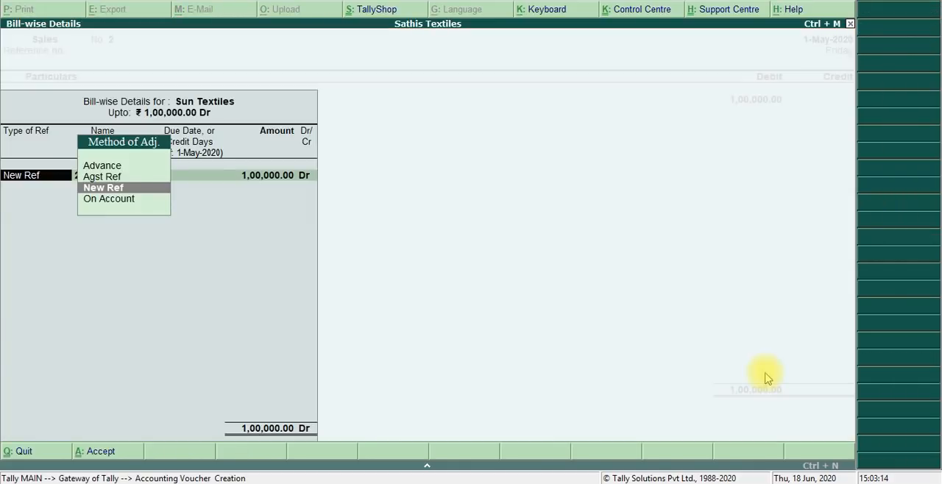
- Allocate the Sun Textiles debit to New Ref 001 with 30 credit days, keeping the amount at 1,00,000 Dr
{"action": "key", "text": "Return"}
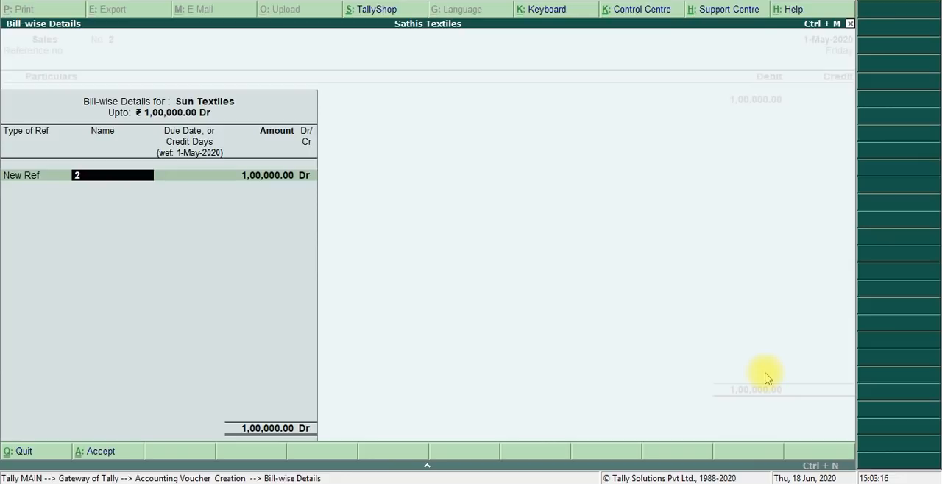
{"action": "type", "text": "001"}
{"action": "key", "text": "Return"}
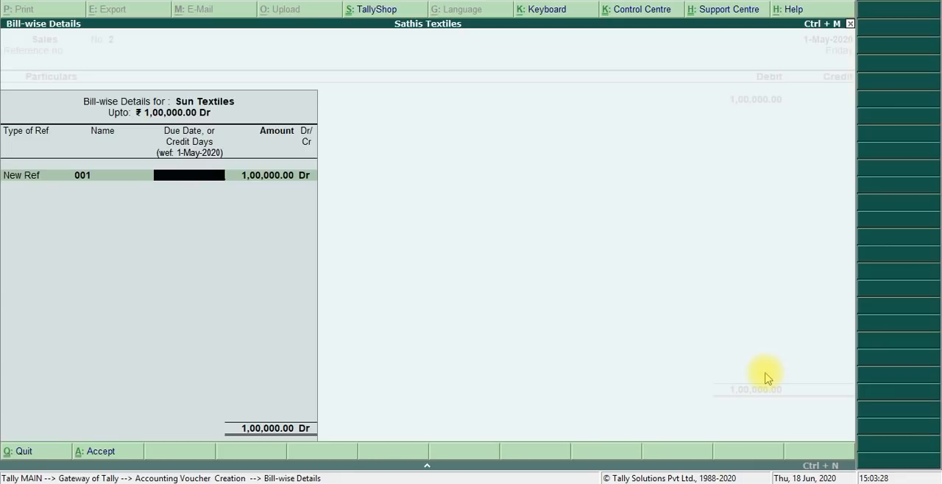
{"action": "type", "text": "30"}
{"action": "key", "text": "Return"}
{"action": "key", "text": "Return"}
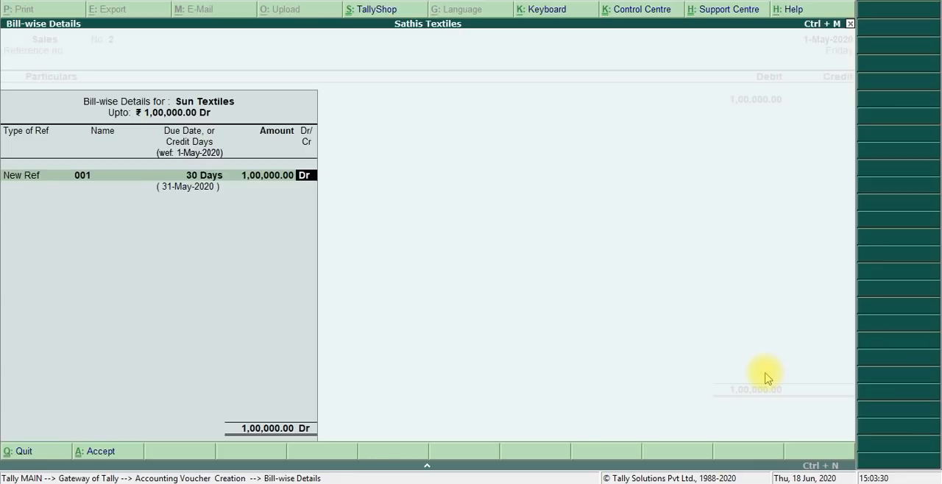
{"action": "key", "text": "Return"}
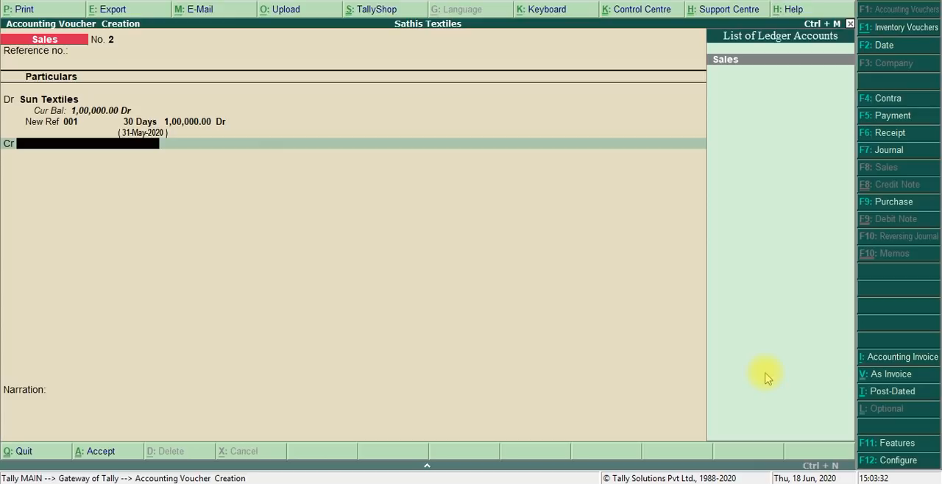
- Credit the Sales ledger with 1,00,000, skipping the inventory allocation and leaving the narration blank
{"action": "key", "text": "Return"}
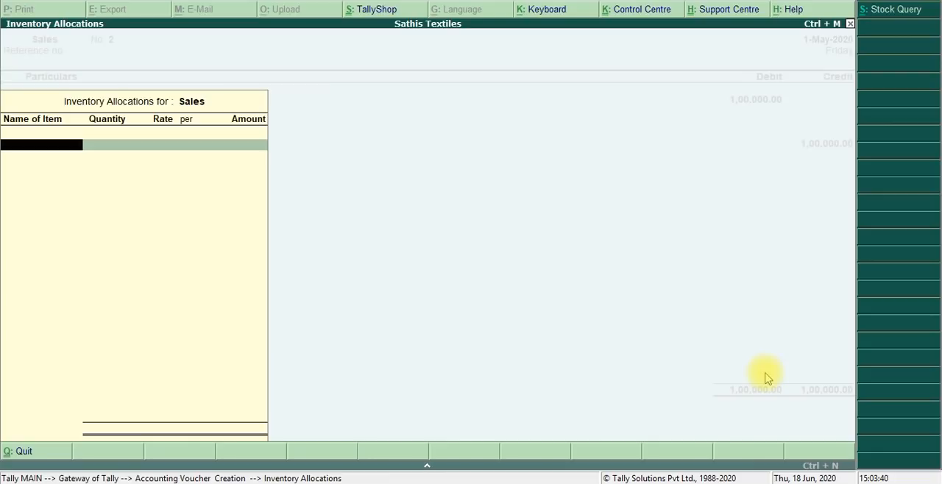
{"action": "key", "text": "Return"}
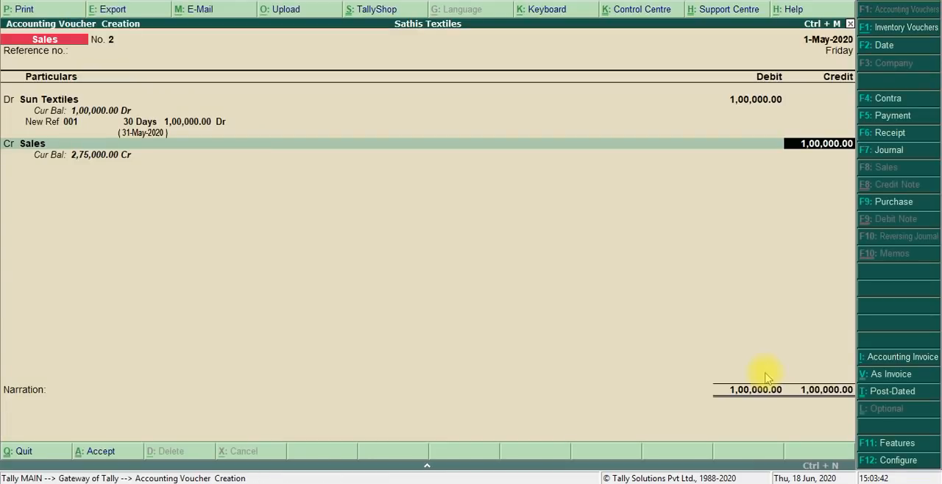
{"action": "key", "text": "Return"}
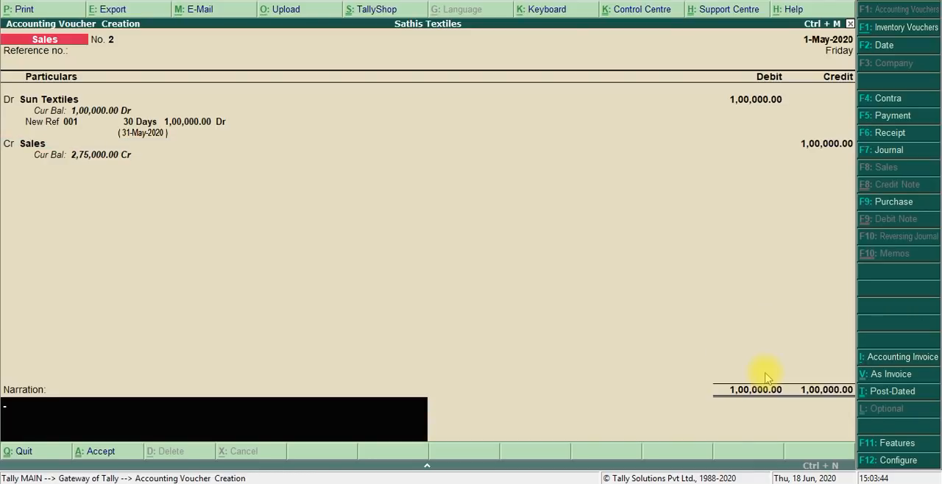
{"action": "key", "text": "Return"}
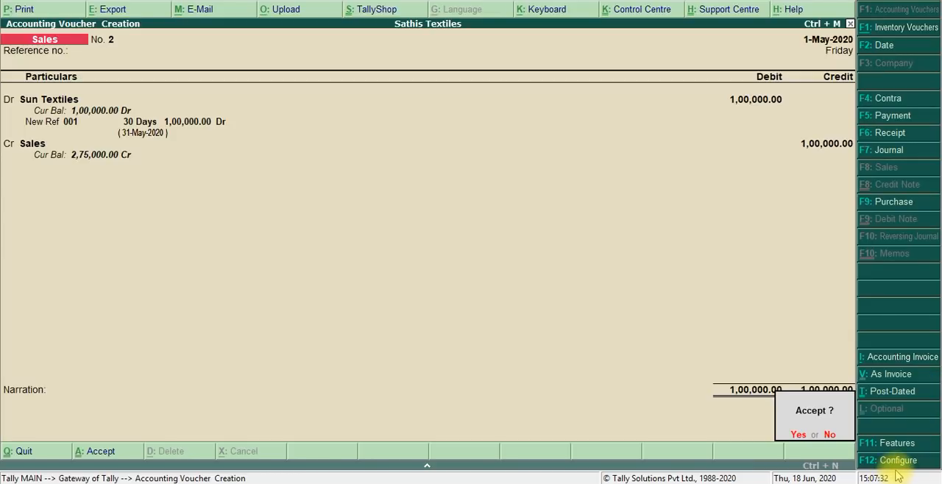
- Switch to the Day 3 Material PDF and review its budget and credit limit instructions from the introduction through the voucher entry step
{"action": "key", "text": "alt+Tab"}
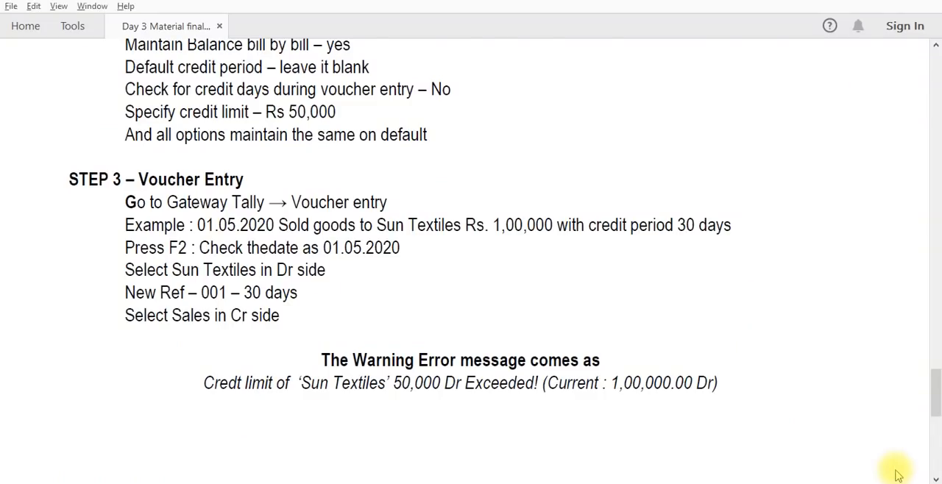
{"action": "scroll", "coordinate": [897, 475], "scroll_direction": "up", "scroll_amount": 20}
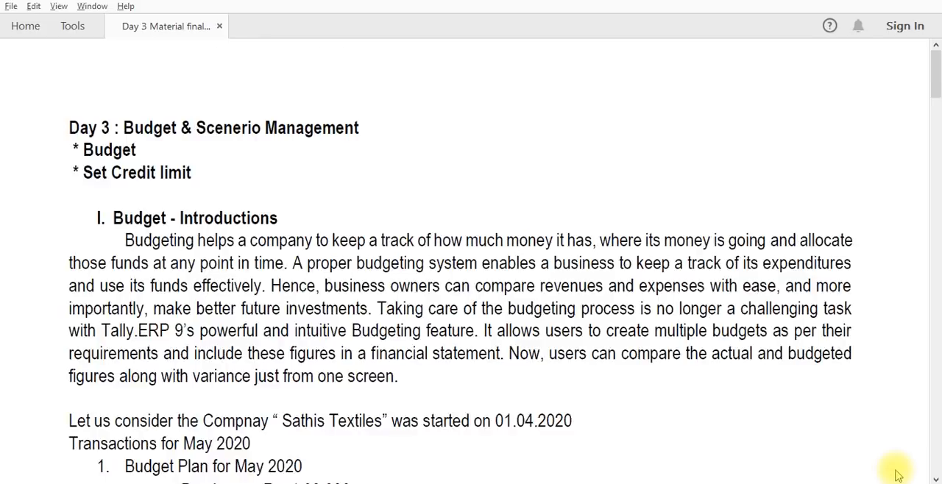
{"action": "scroll", "coordinate": [897, 475], "scroll_direction": "down", "scroll_amount": 10}
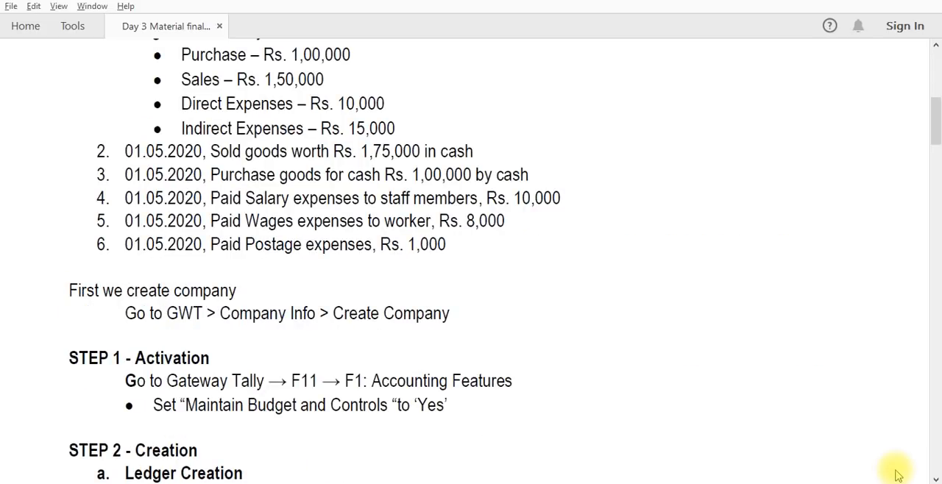
{"action": "scroll", "coordinate": [897, 474], "scroll_direction": "up", "scroll_amount": 10}
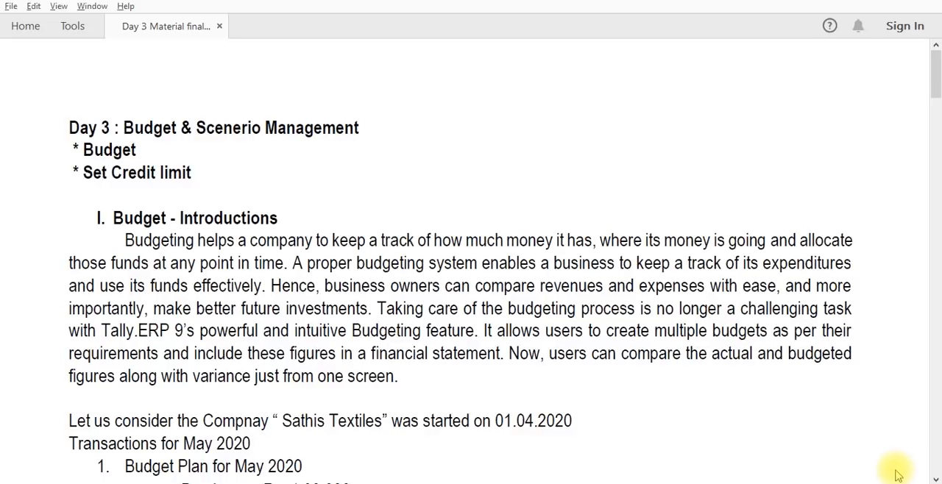
{"action": "scroll", "coordinate": [896, 475], "scroll_direction": "down", "scroll_amount": 10}
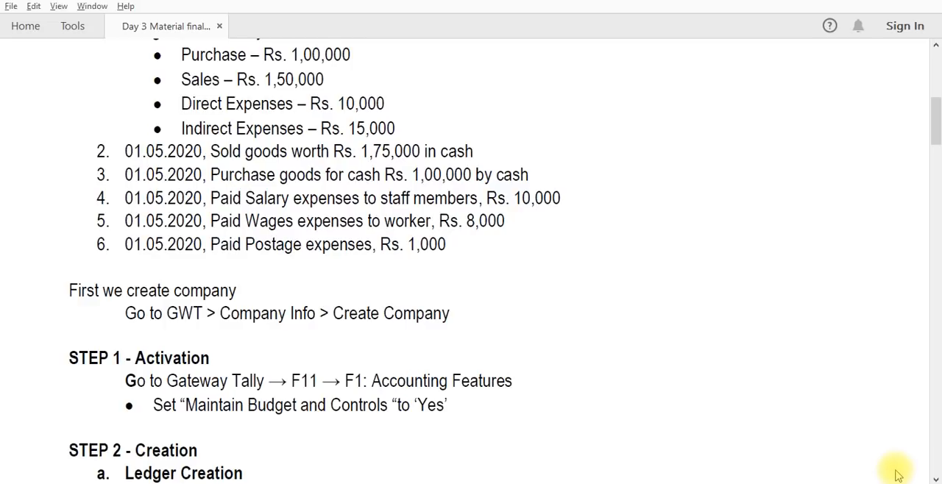
{"action": "scroll", "coordinate": [898, 476], "scroll_direction": "down", "scroll_amount": 5}
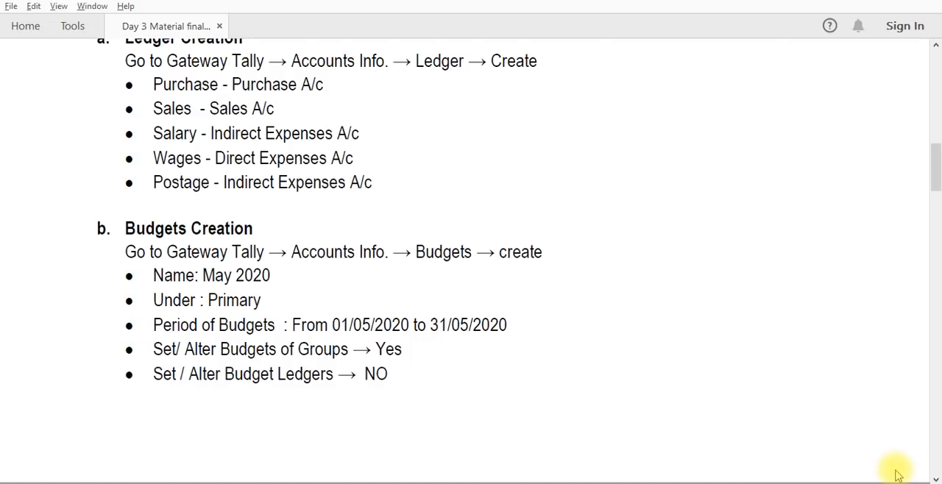
{"action": "scroll", "coordinate": [897, 474], "scroll_direction": "down", "scroll_amount": 10}
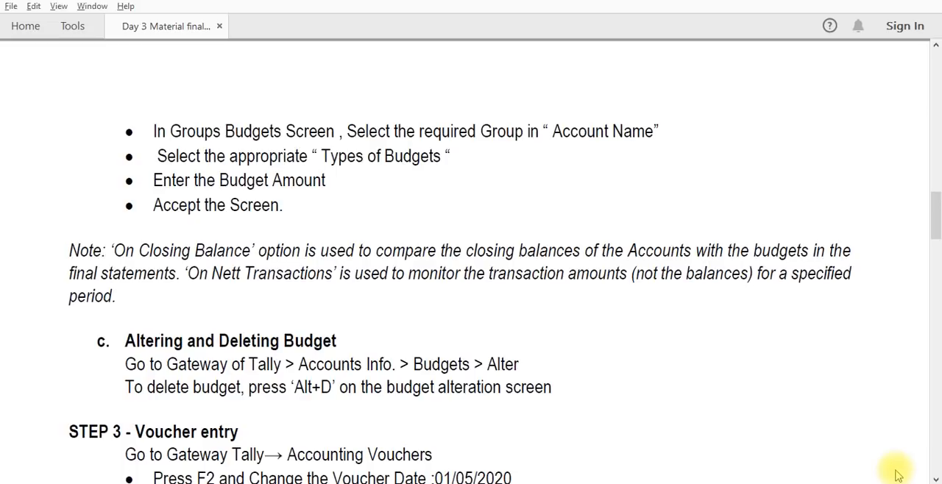
{"action": "scroll", "coordinate": [898, 476], "scroll_direction": "down", "scroll_amount": 10}
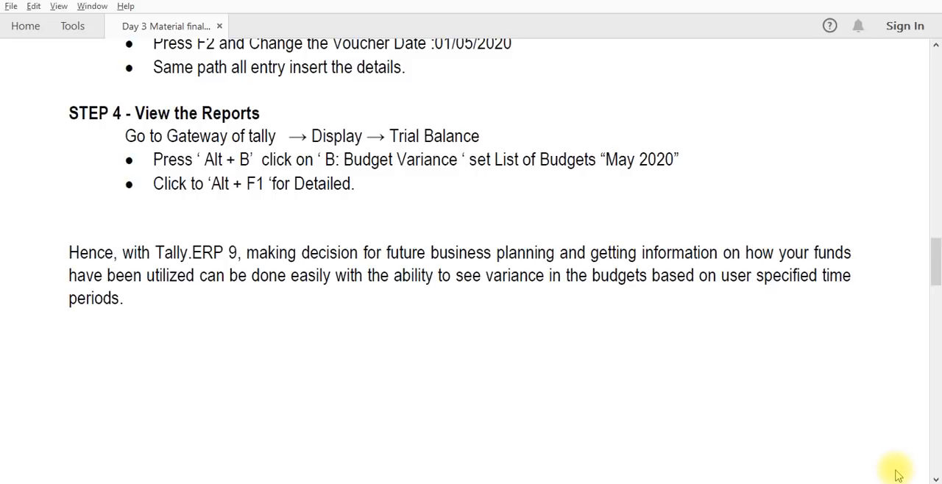
{"action": "scroll", "coordinate": [898, 474], "scroll_direction": "down", "scroll_amount": 10}
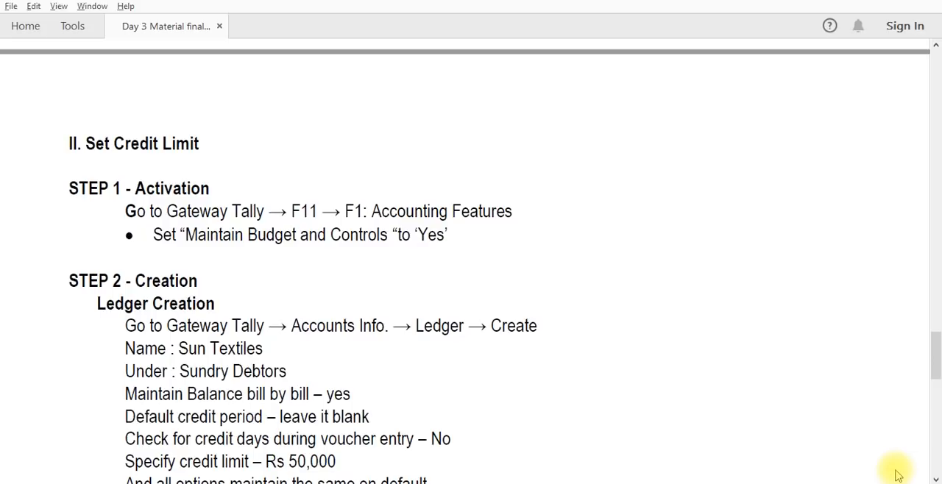
{"action": "scroll", "coordinate": [898, 474], "scroll_direction": "down", "scroll_amount": 5}
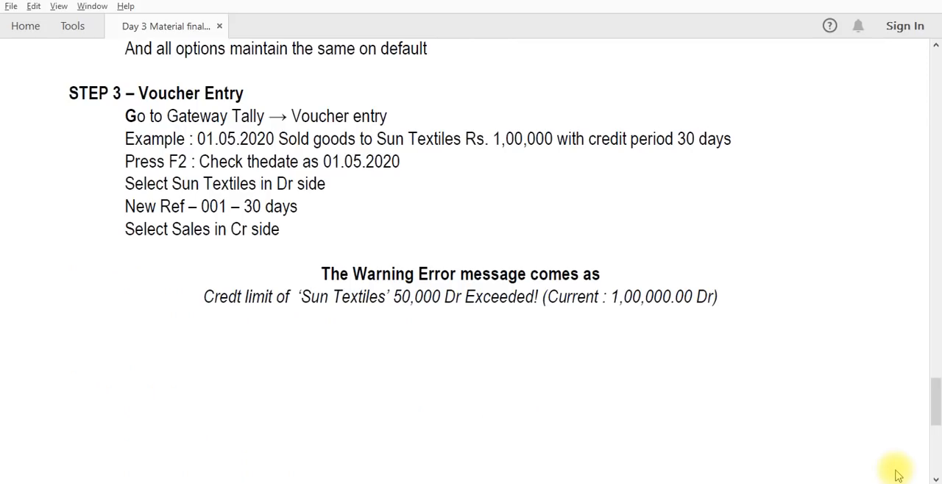